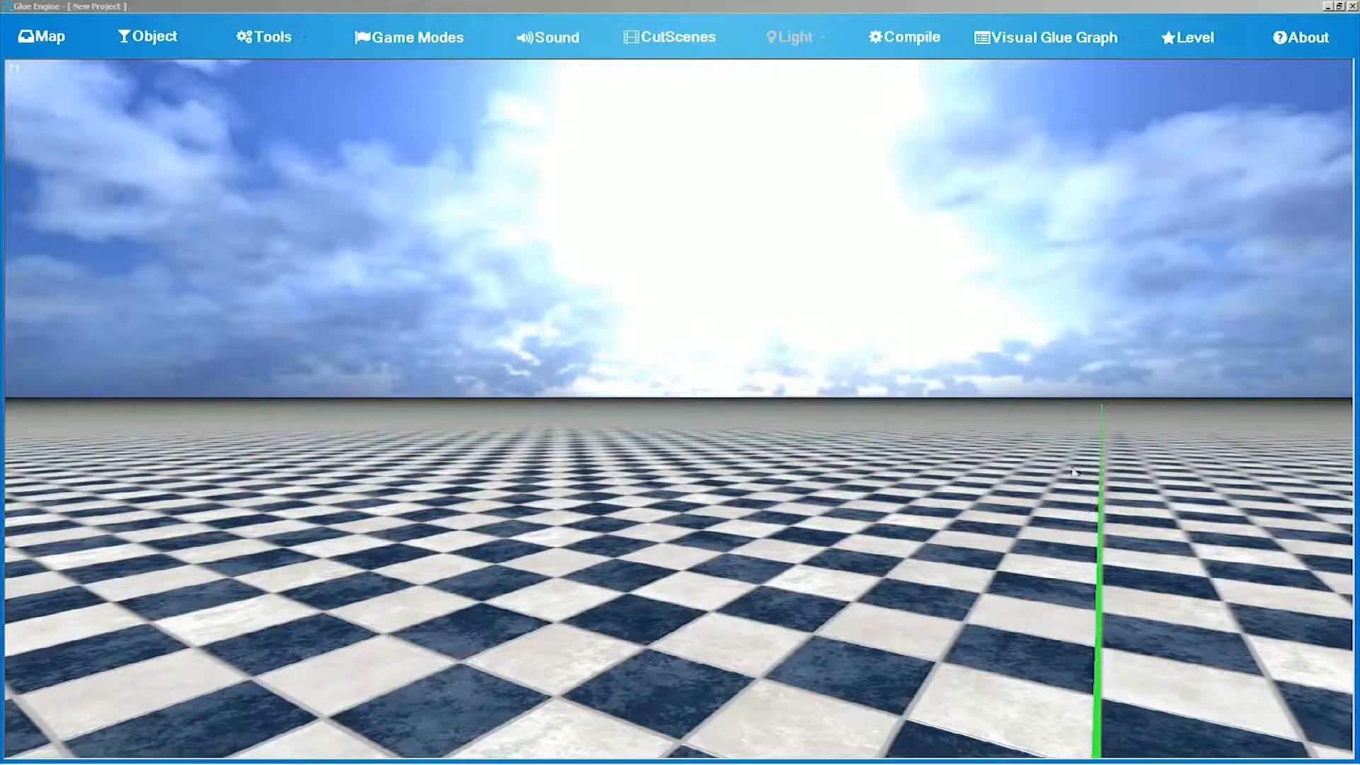
- Open the Import Models previewer and reposition its window over the scene
click(296, 40)
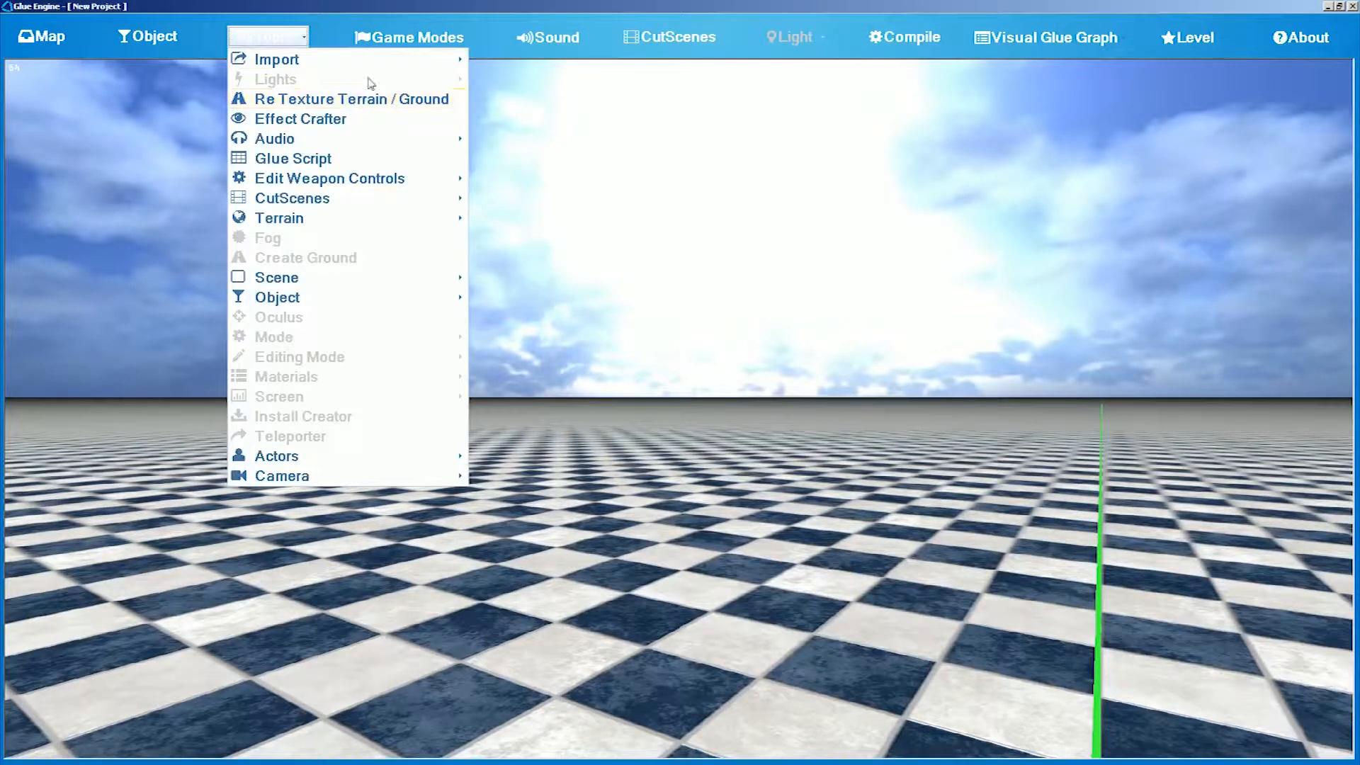
mouse_move(375, 64)
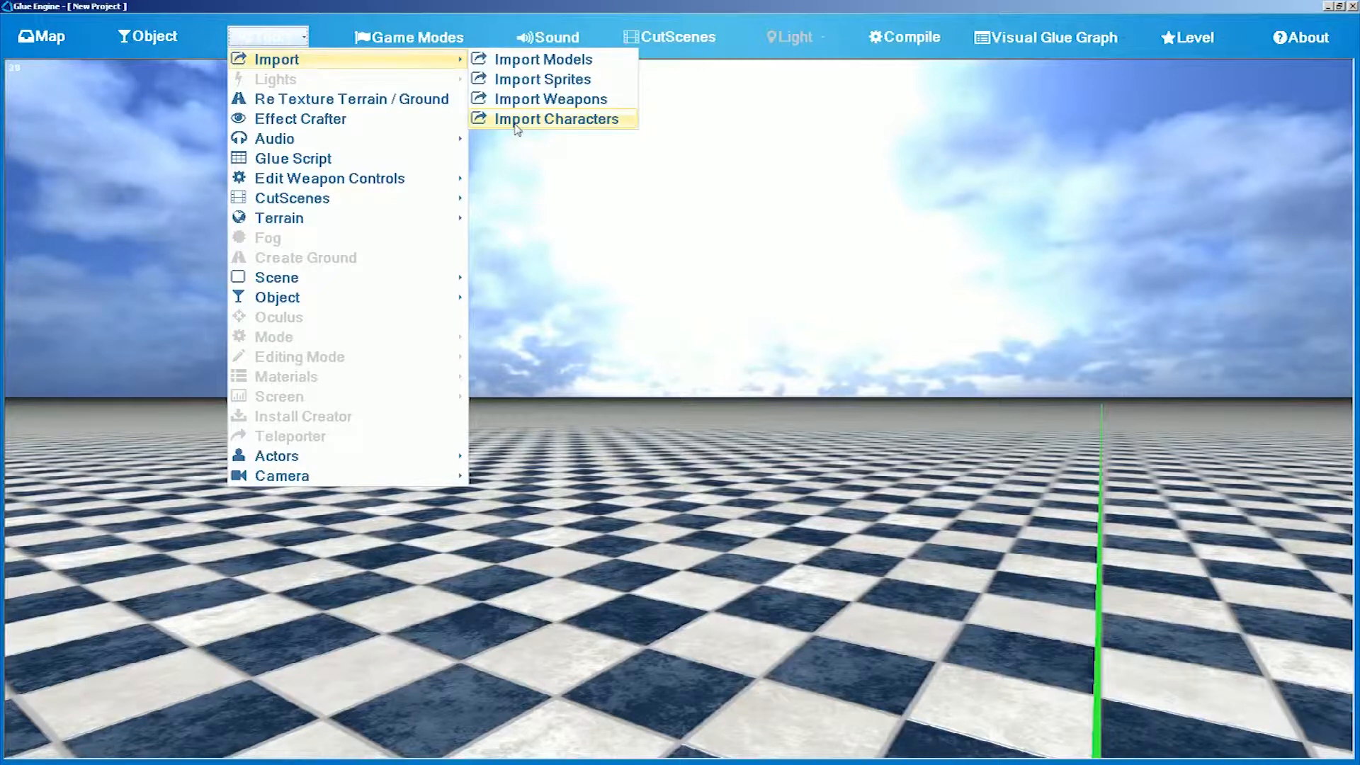
click(593, 64)
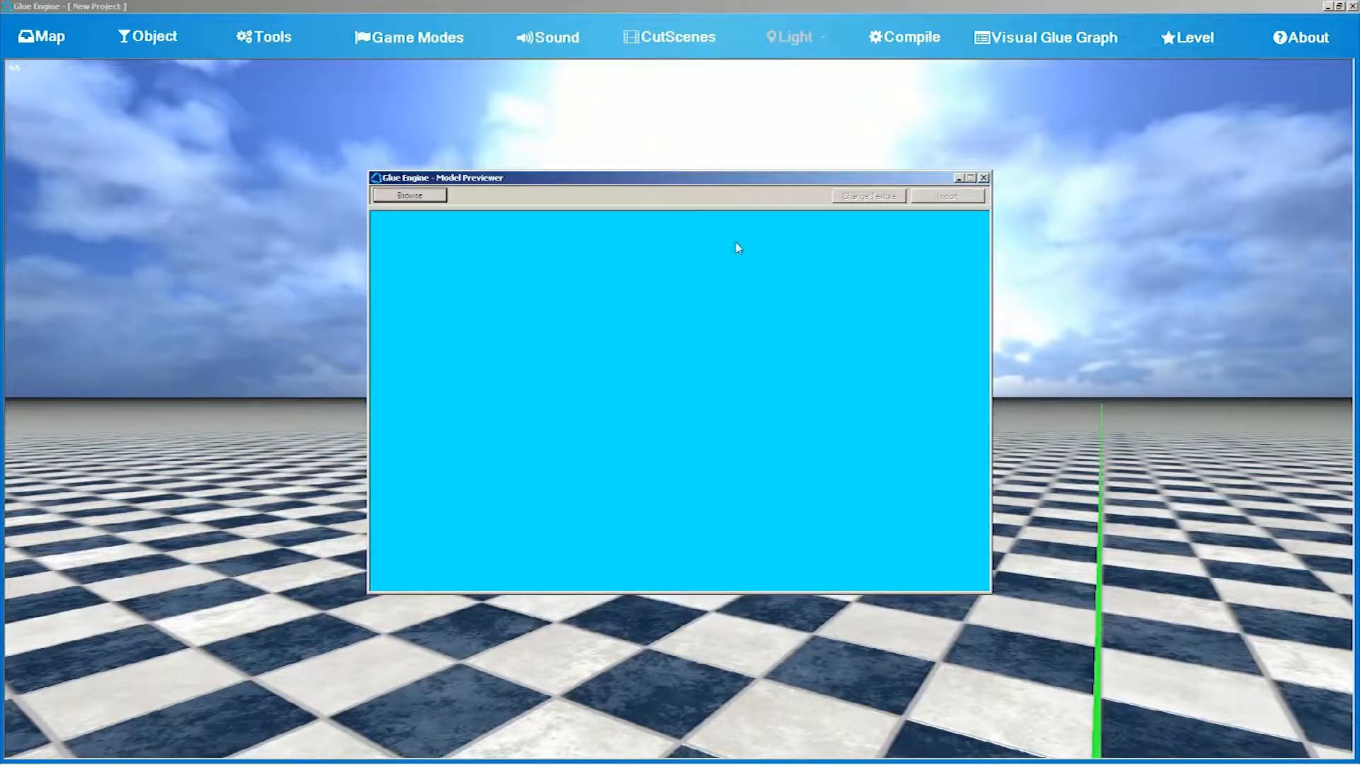
drag(853, 183, 916, 164)
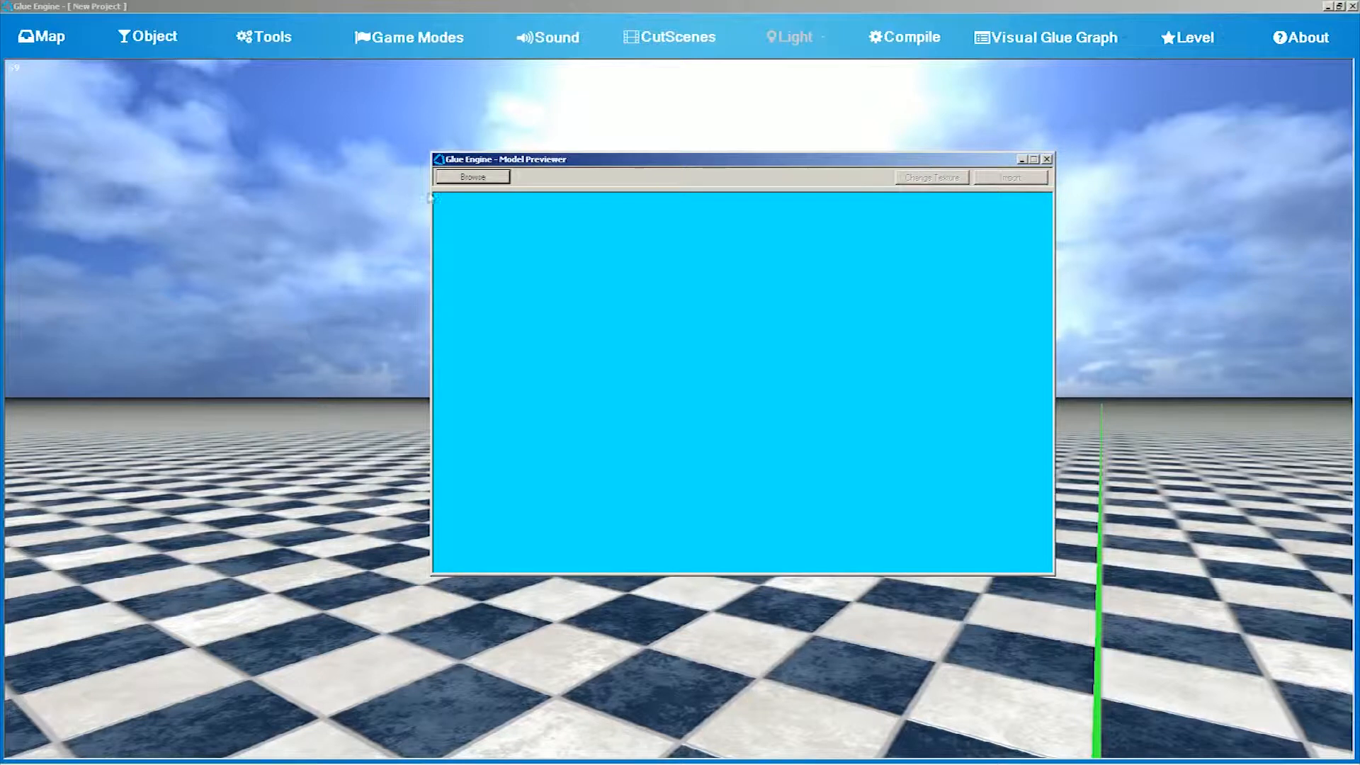
click(683, 263)
click(896, 160)
click(909, 309)
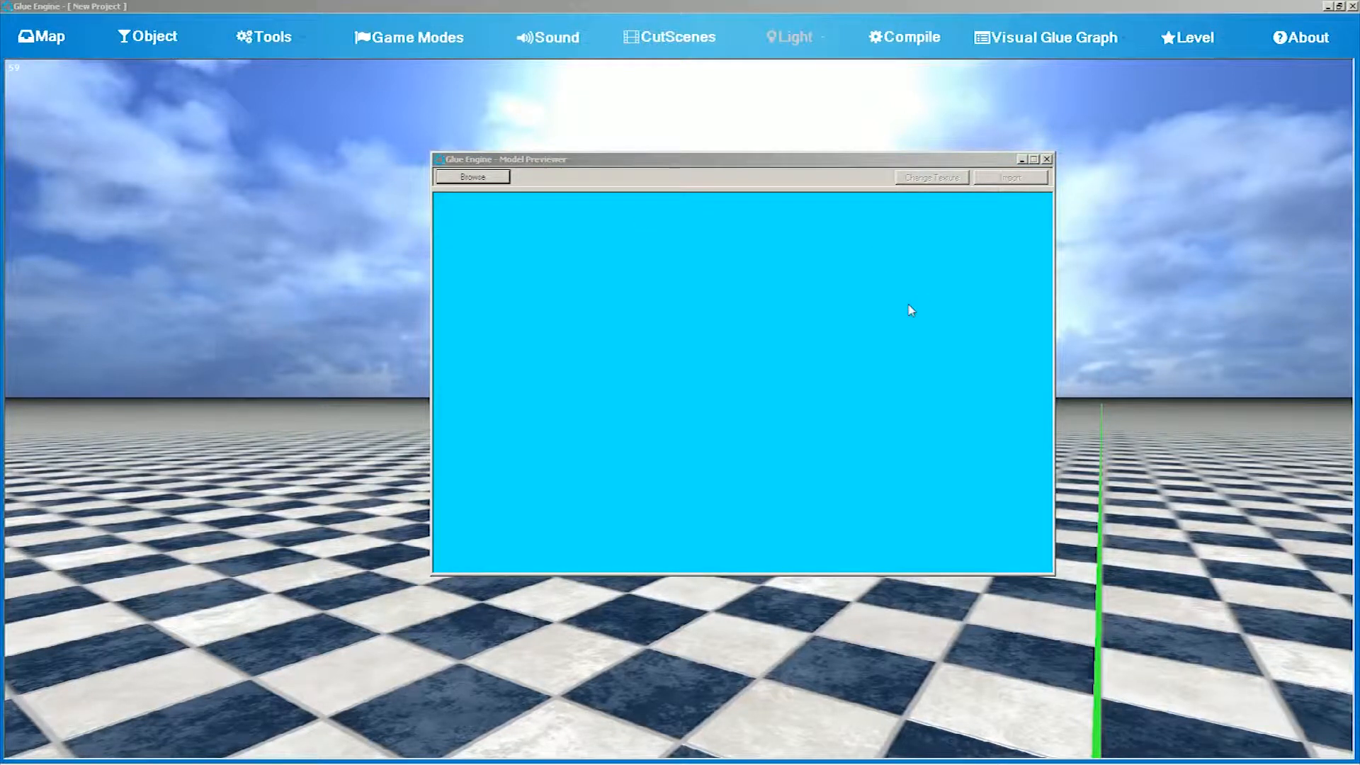
- Load the model file tent (canvas).X from the Normal Mapped folder into the previewer
click(501, 181)
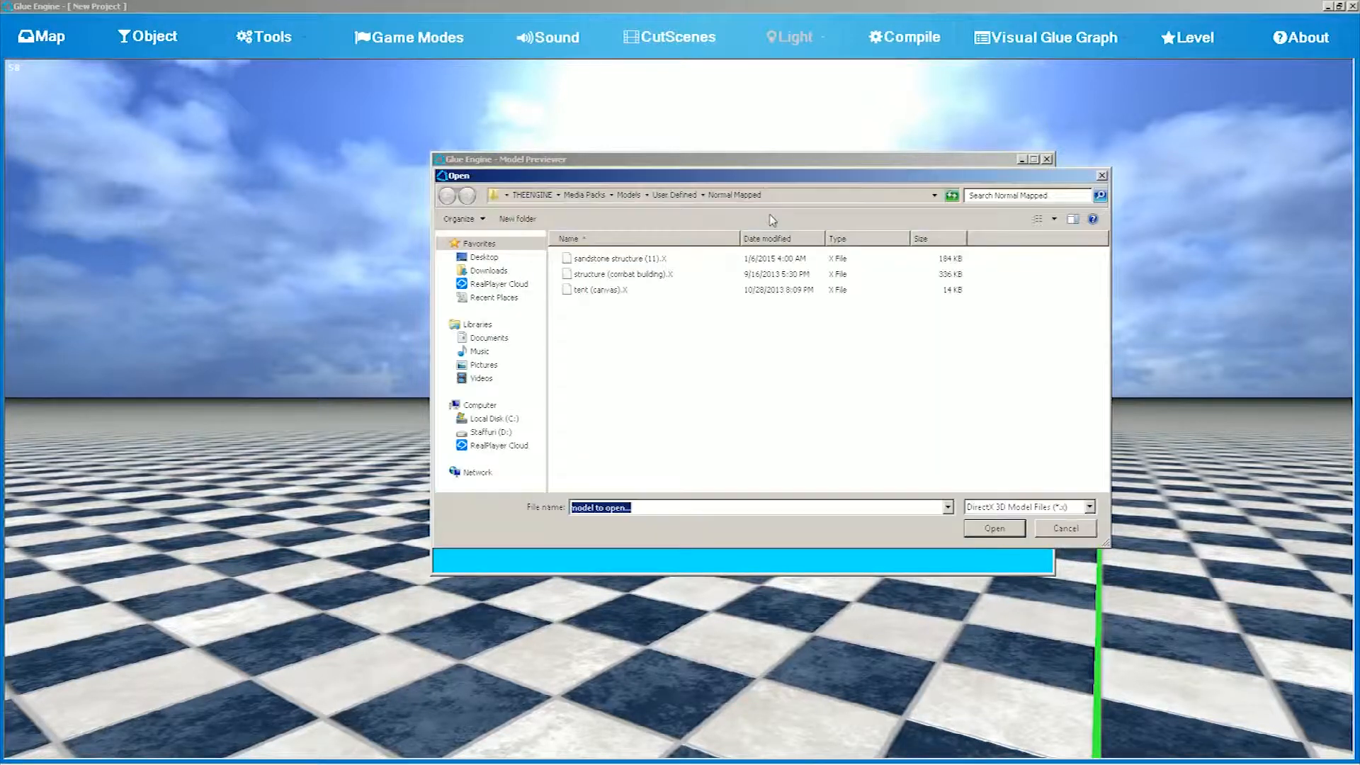
click(641, 273)
click(601, 289)
click(609, 276)
click(614, 261)
click(616, 275)
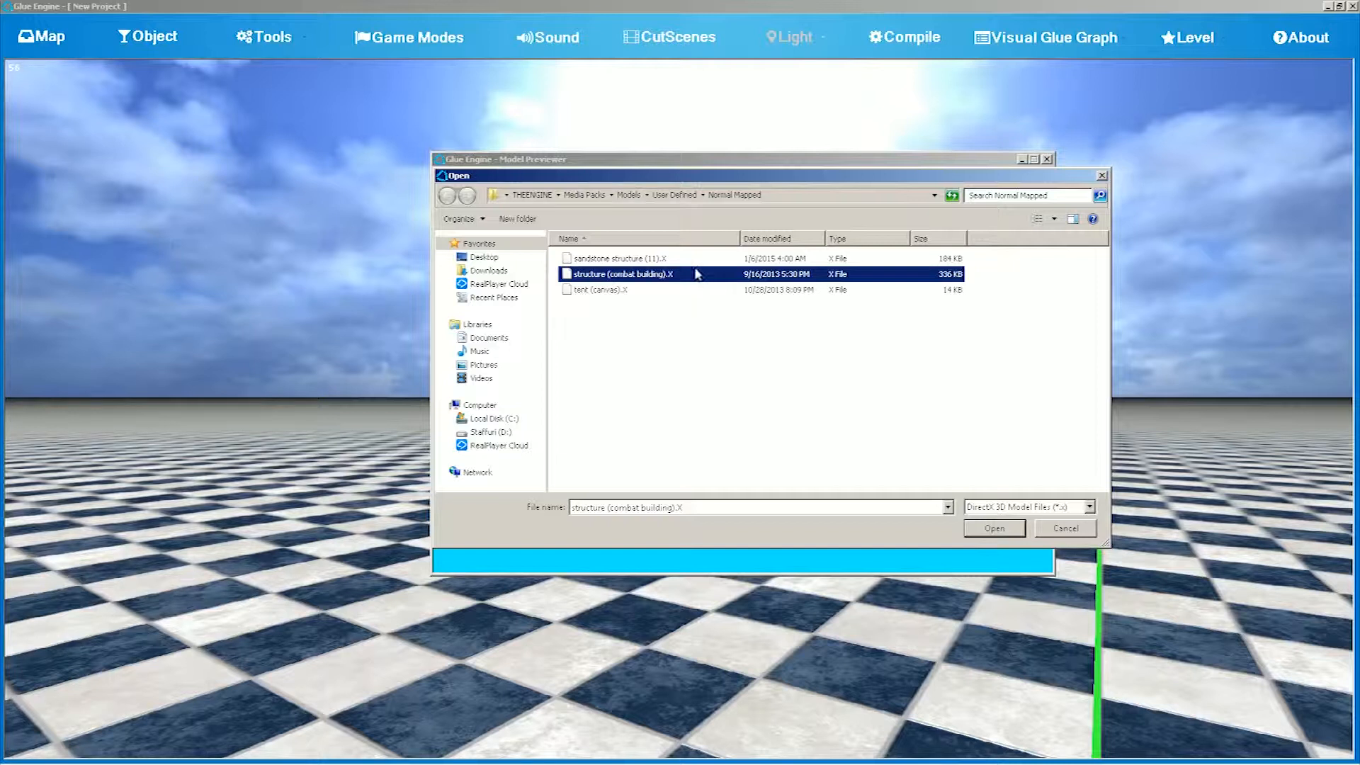
double_click(666, 291)
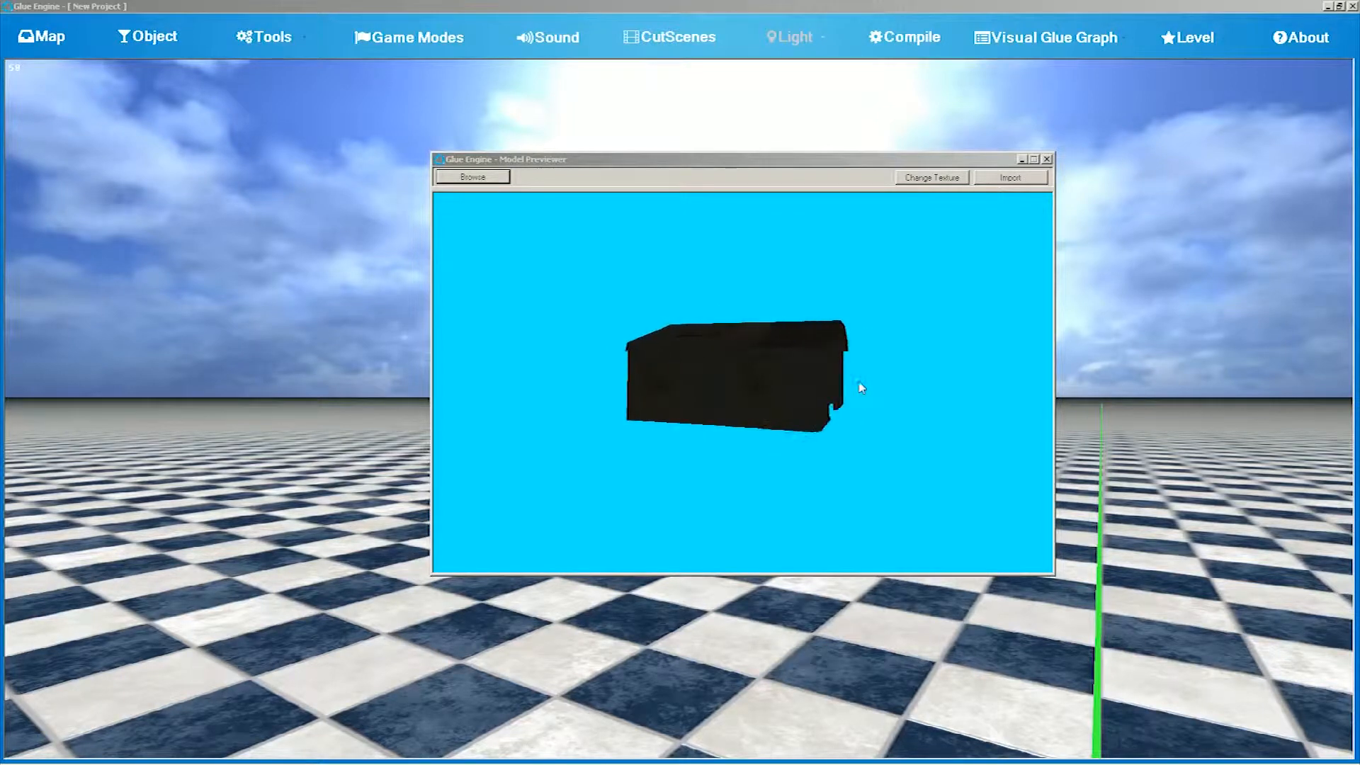
- Change the tent's texture to tentcanvas.dbs, using the *.dbs file type, and import the model into the scene
click(944, 179)
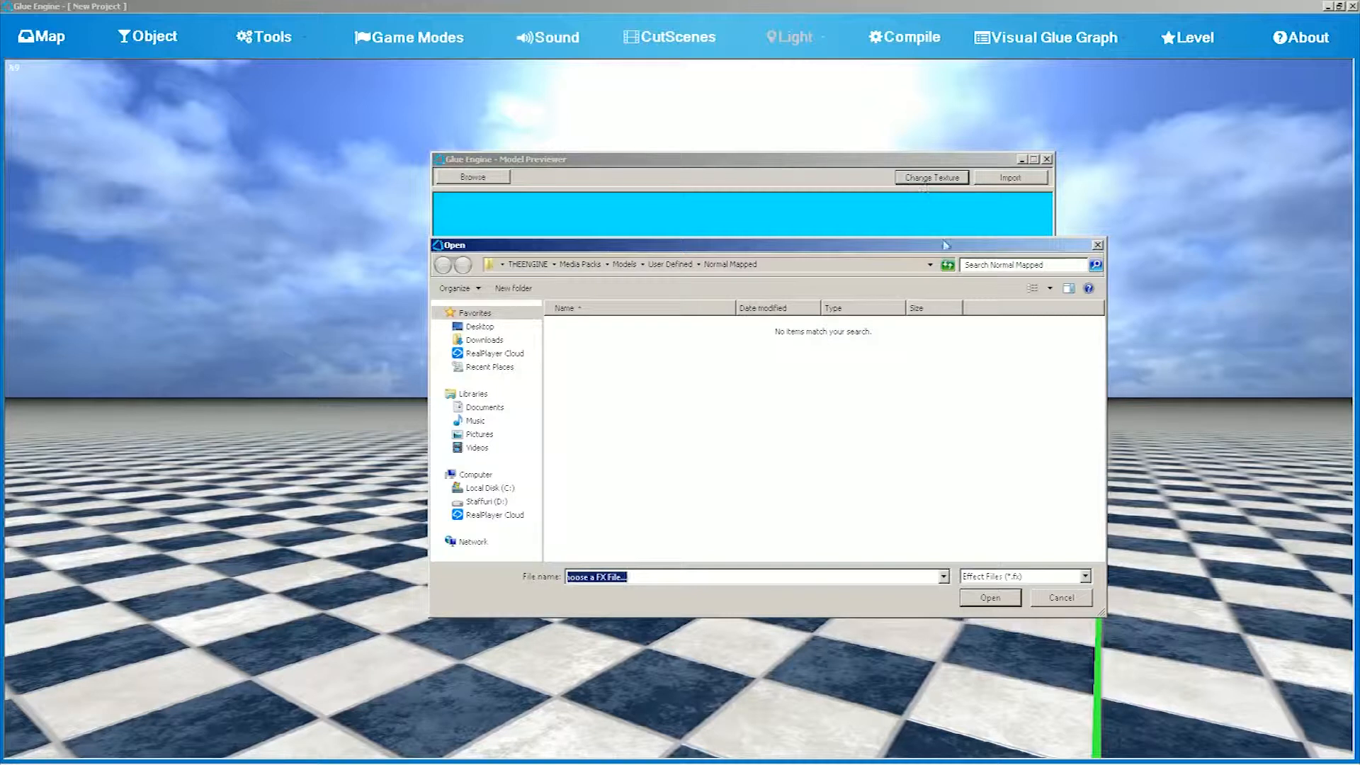
click(993, 577)
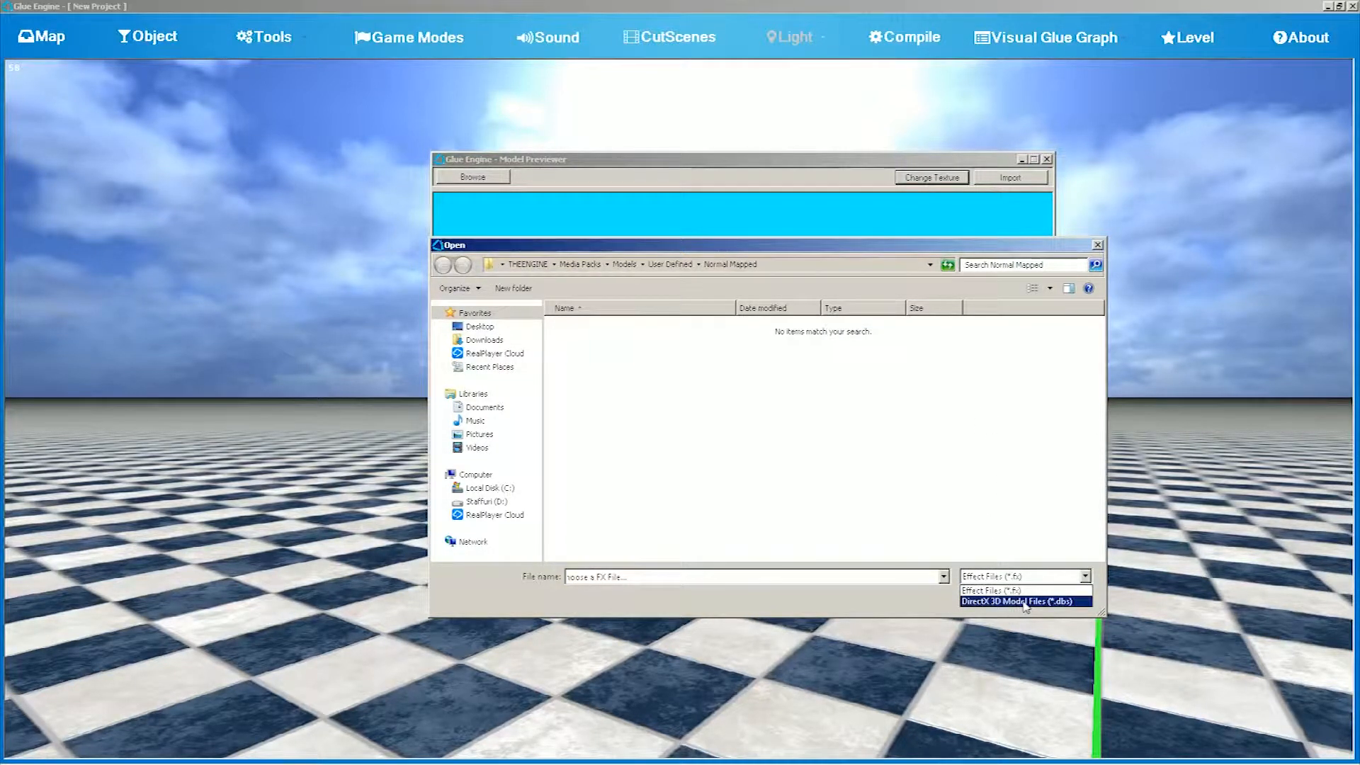
click(1016, 602)
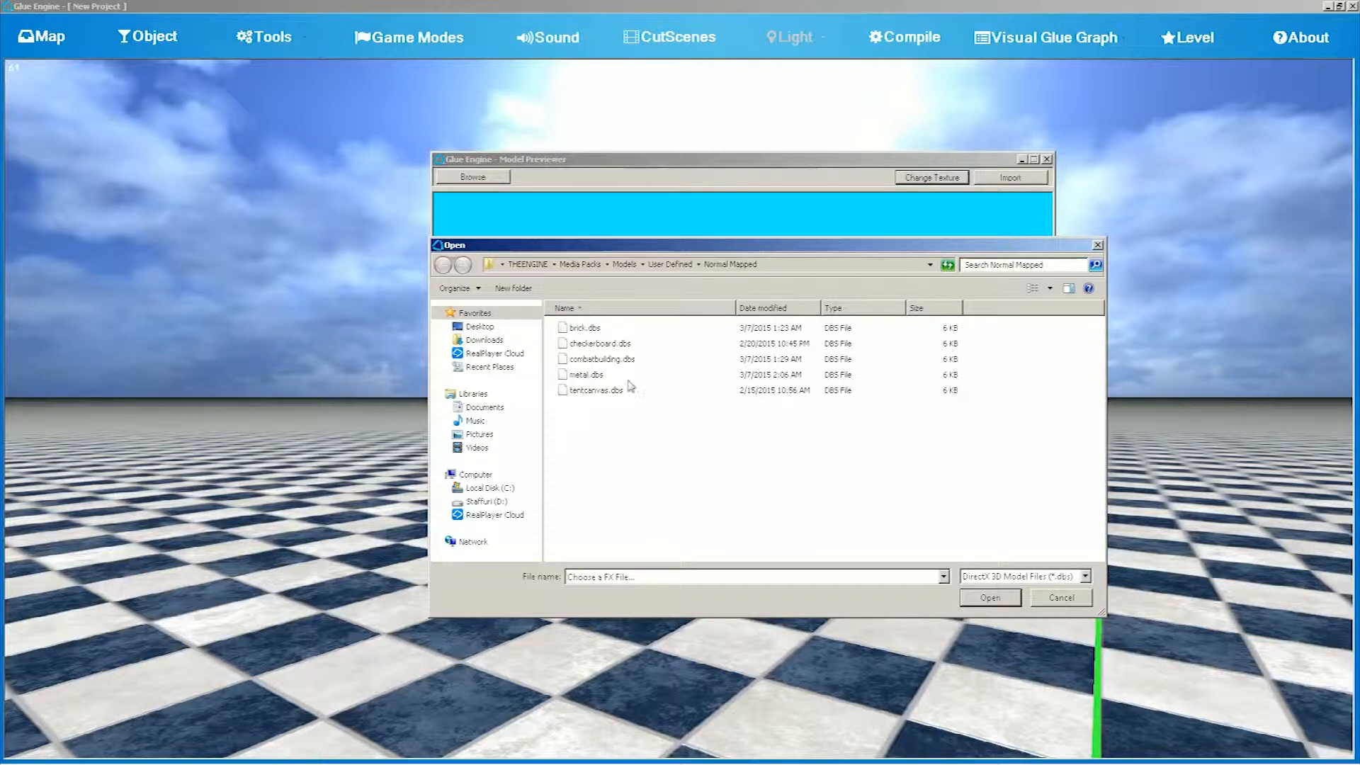
click(588, 331)
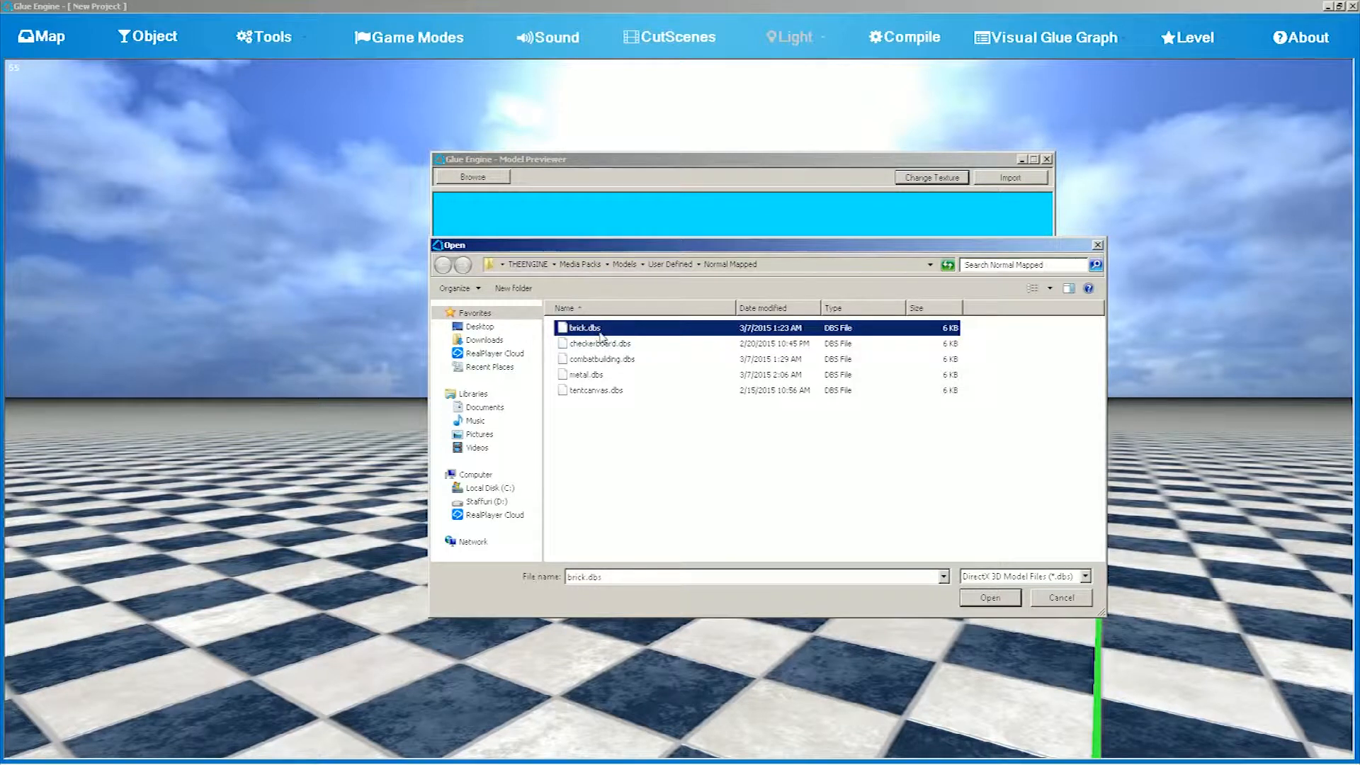
key(Down)
key(Down)
key(Down)
key(Down)
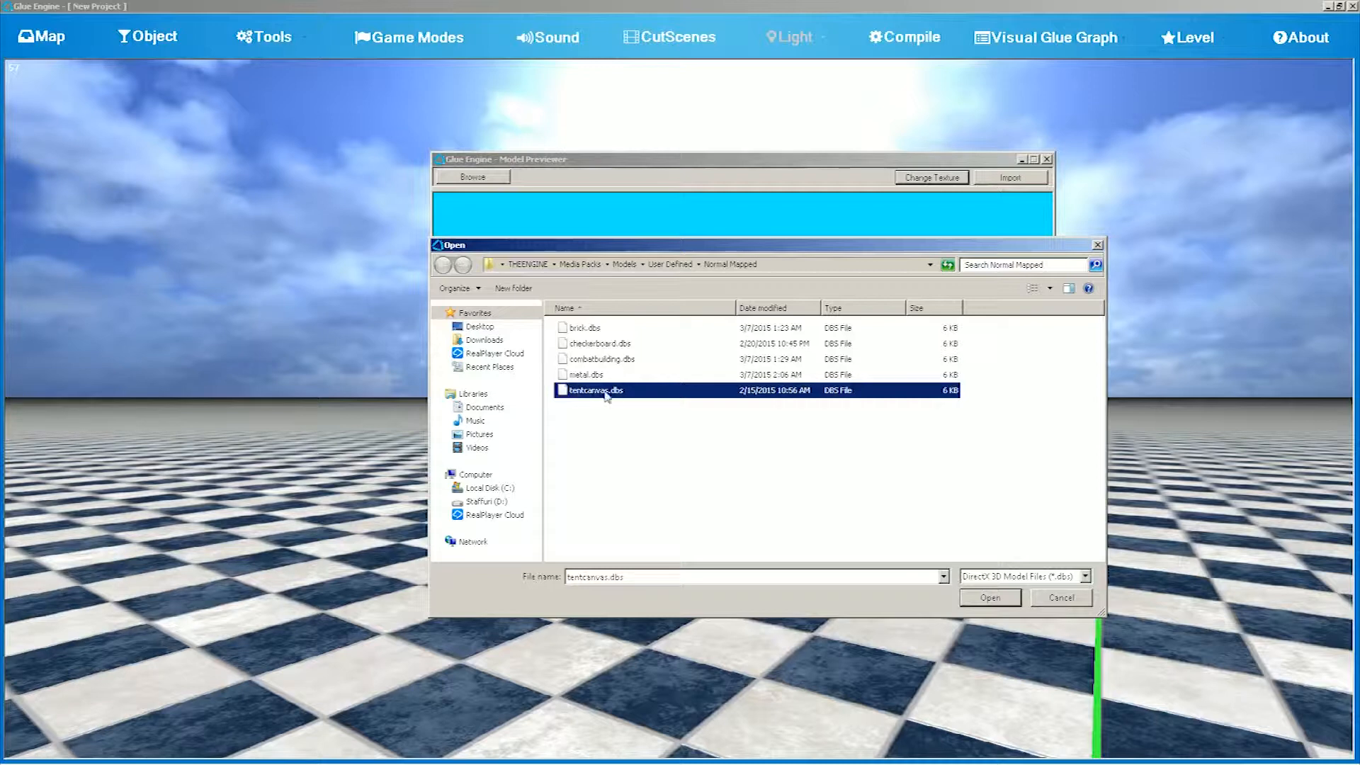
double_click(622, 395)
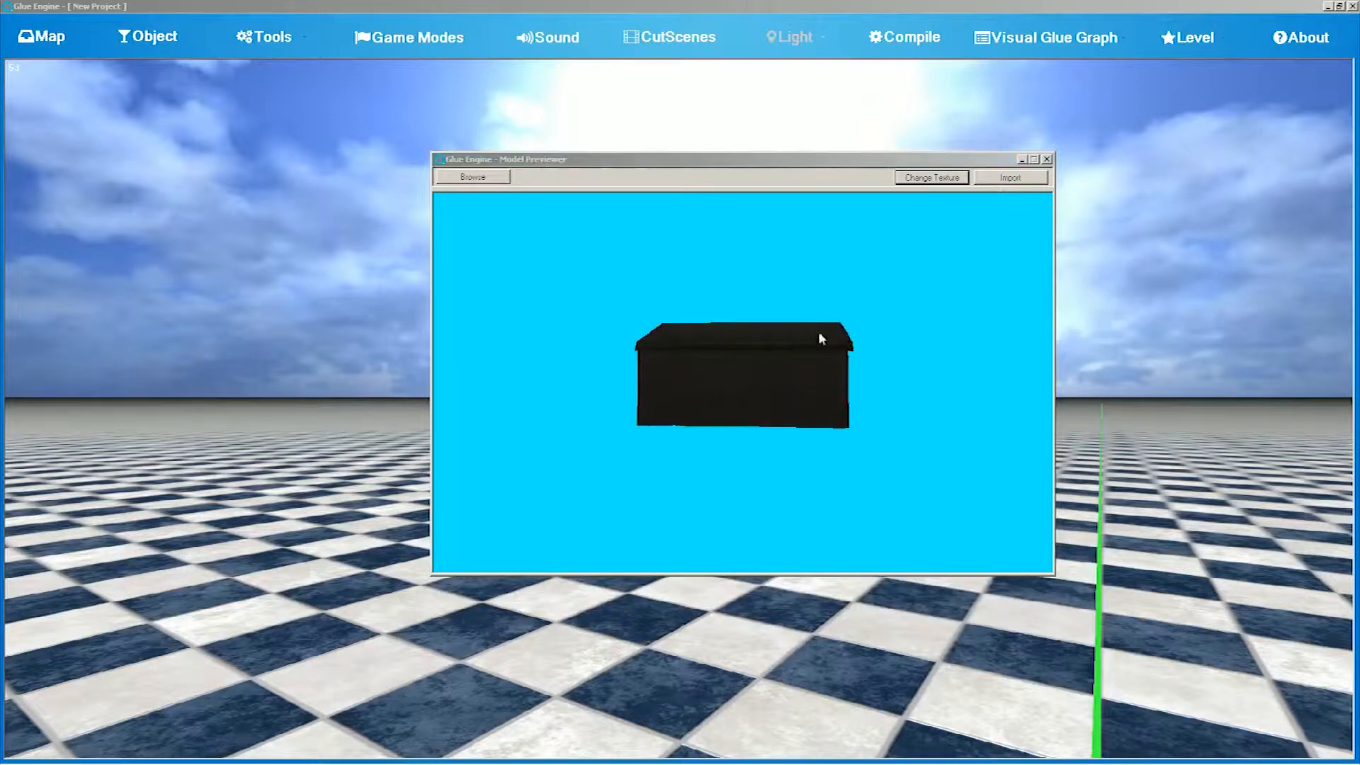
click(1020, 178)
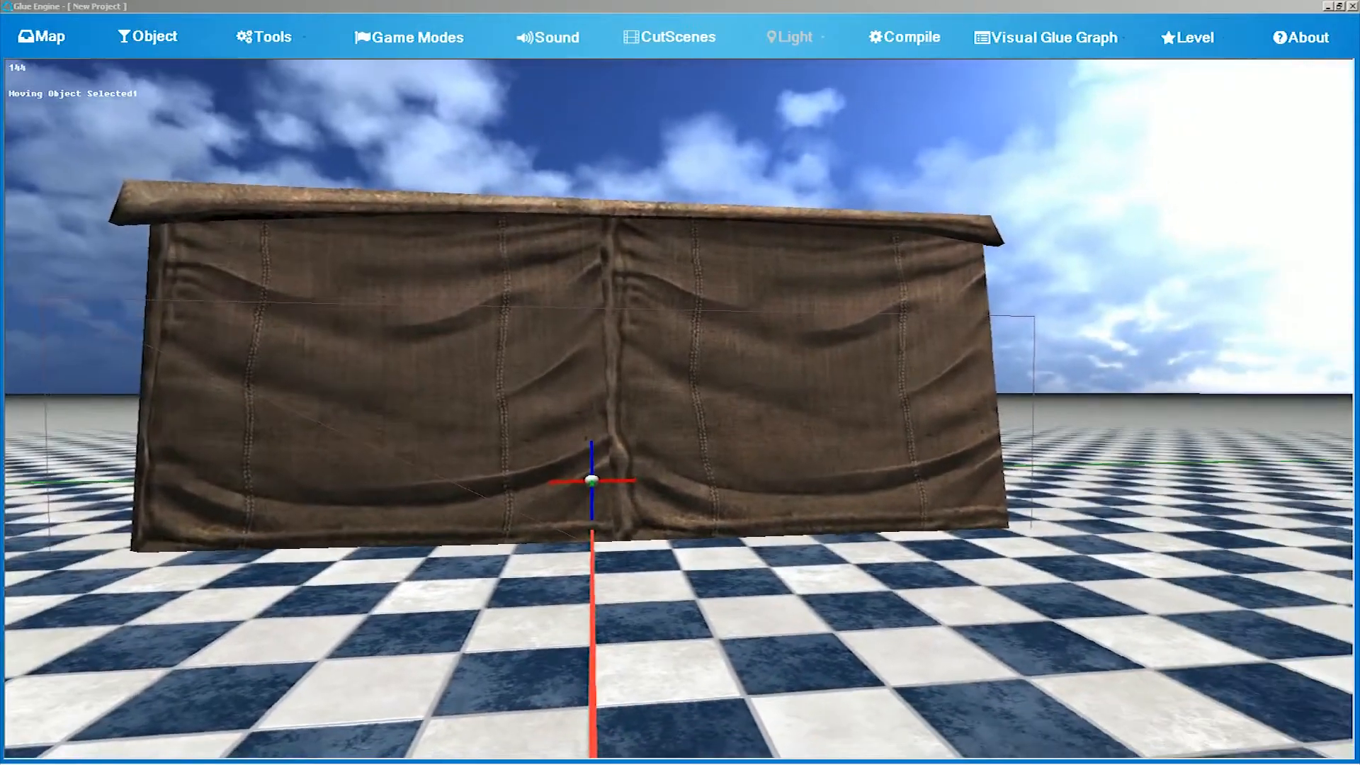
- Examine the imported tent in the scene from several sides and distances
key(s)
key(a)
key(a)
key(s)
key(w)
key(a)
key(s)
drag(807, 446, 743, 330)
key(ctrl+z)
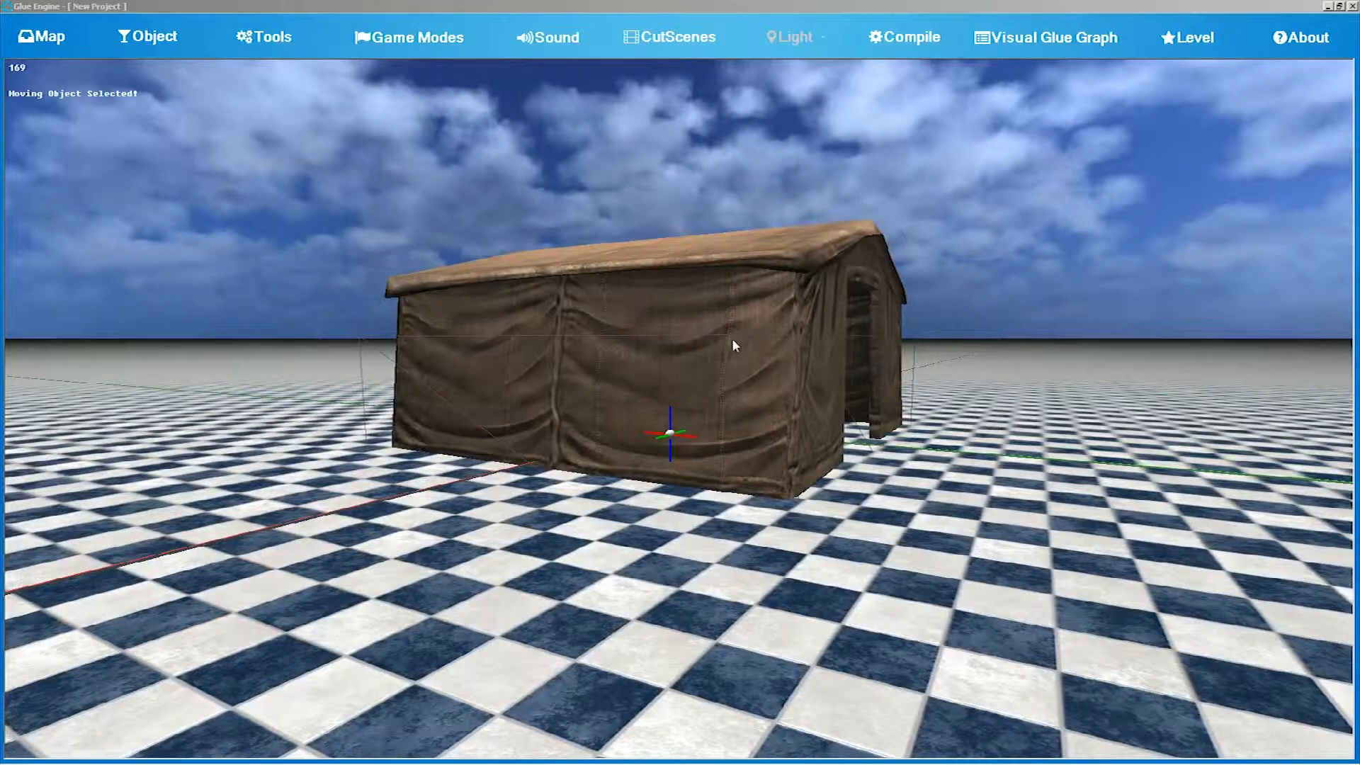
key(Left)
key(Right)
key(w)
right_drag(733, 340, 710, 368)
key(s)
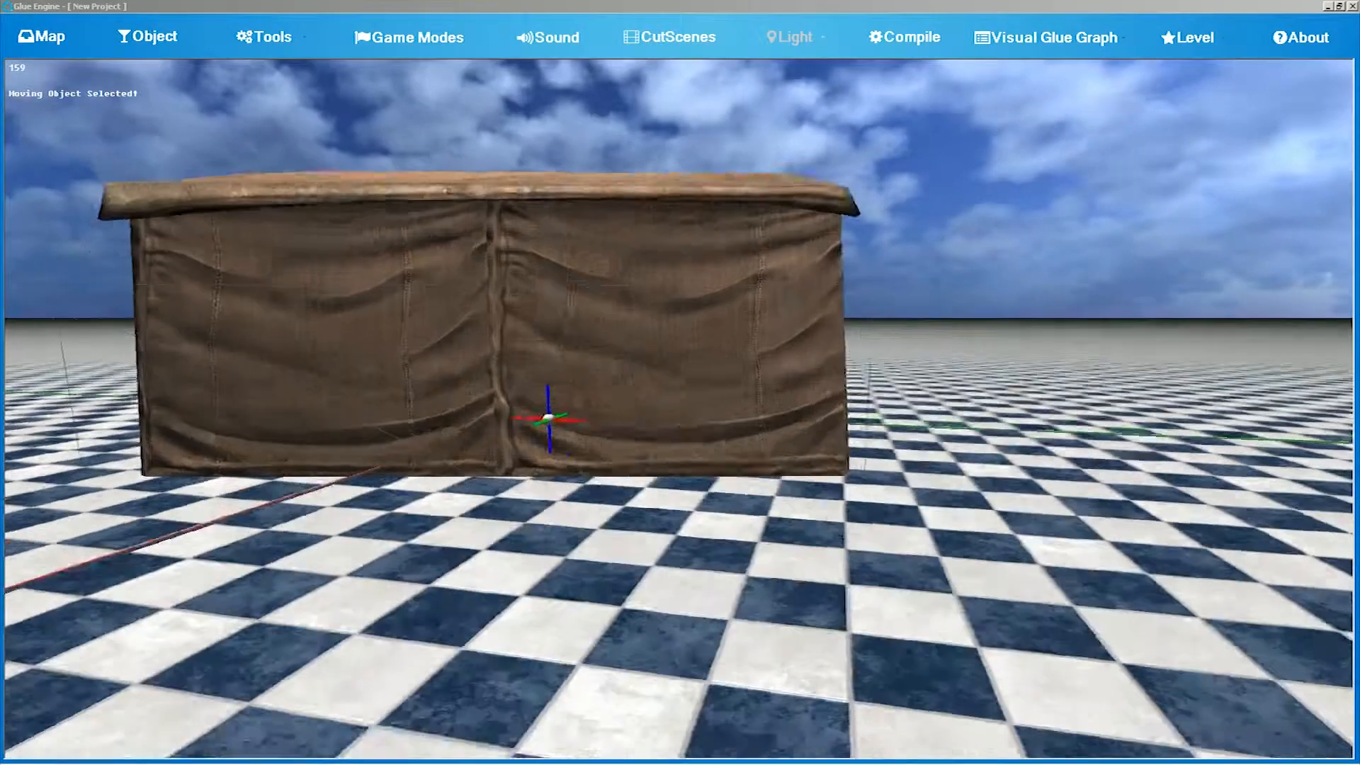
- Duplicate the tent repeatedly to build a row of copies on the checkered ground
key(w)
key(s)
key(ctrl+d)
key(ctrl+d)
key(ctrl+d)
key(w)
key(s)
key(d)
key(w)
key(a)
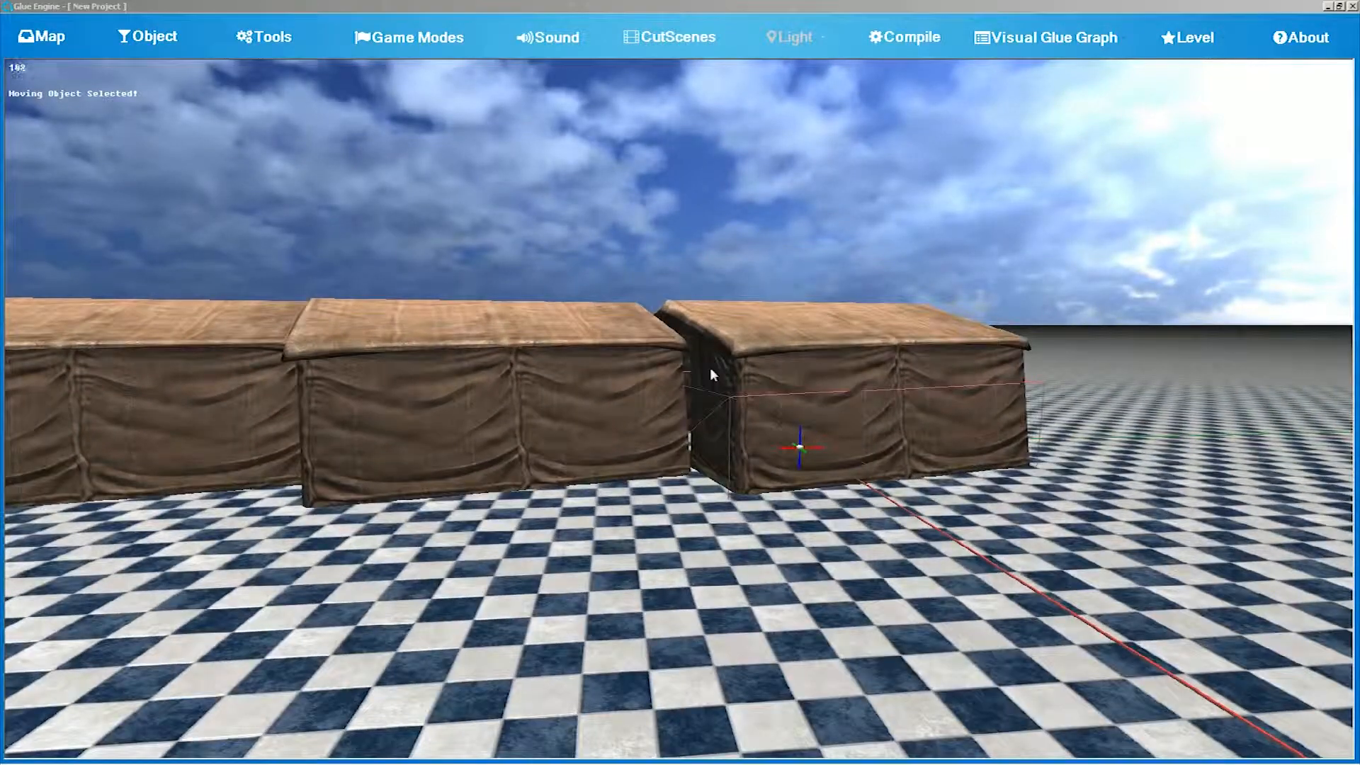
click(715, 363)
- Examine the row of tents up close, selecting the middle tent and releasing it in place
mouse_move(715, 363)
right_down()
mouse_move(793, 342)
mouse_move(602, 346)
mouse_move(702, 396)
mouse_move(800, 397)
mouse_move(913, 368)
mouse_move(736, 372)
right_up()
key(s)
key(d)
key(w)
key(a)
key(s)
key(w)
key(d)
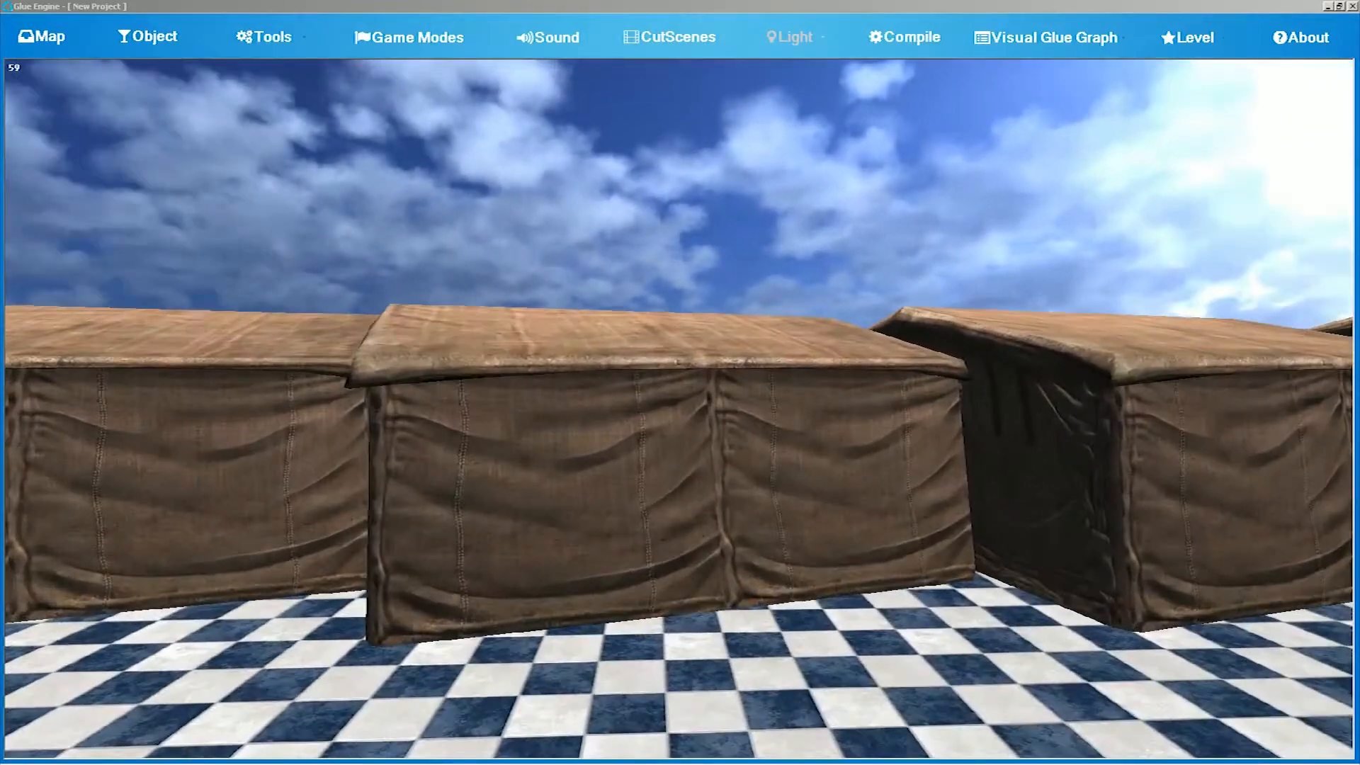
click(709, 367)
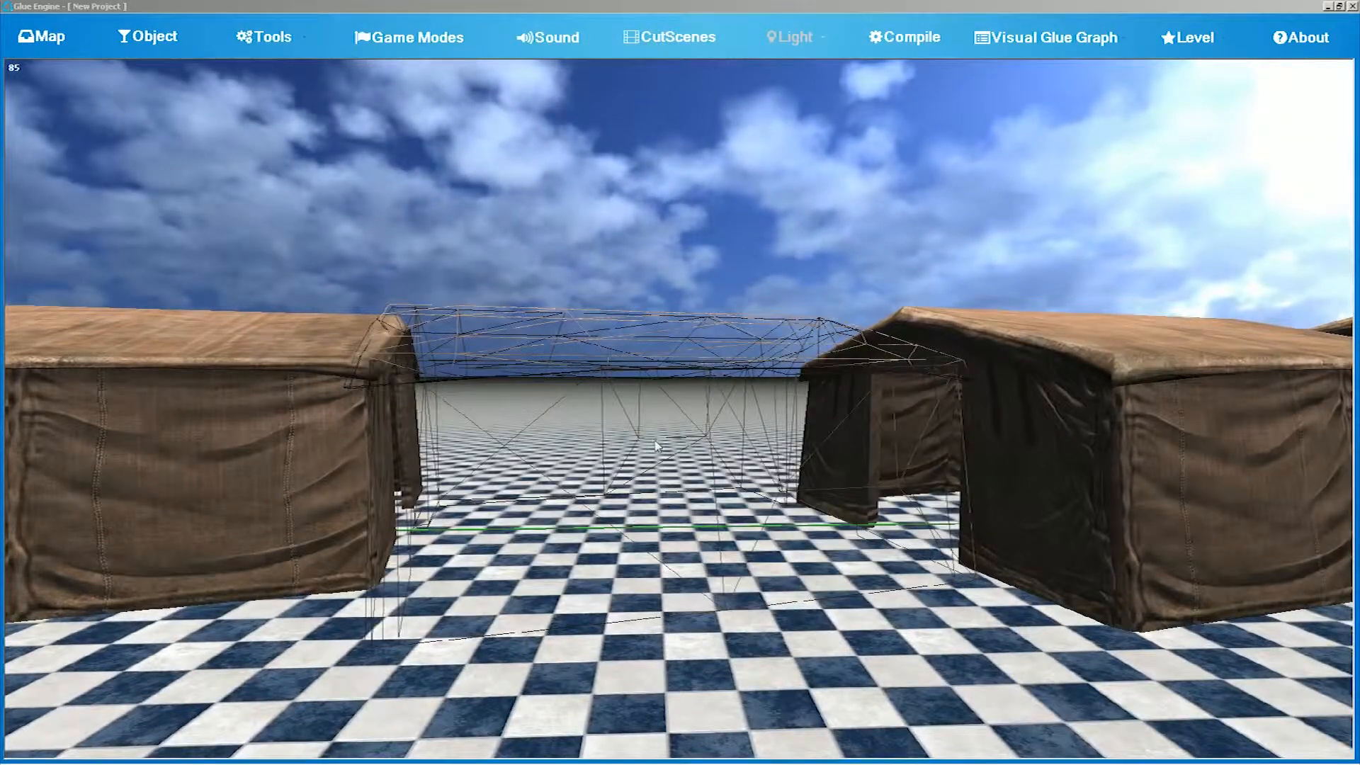
mouse_move(635, 537)
mouse_down()
mouse_move(643, 462)
mouse_move(641, 533)
mouse_move(629, 536)
mouse_up()
click(645, 523)
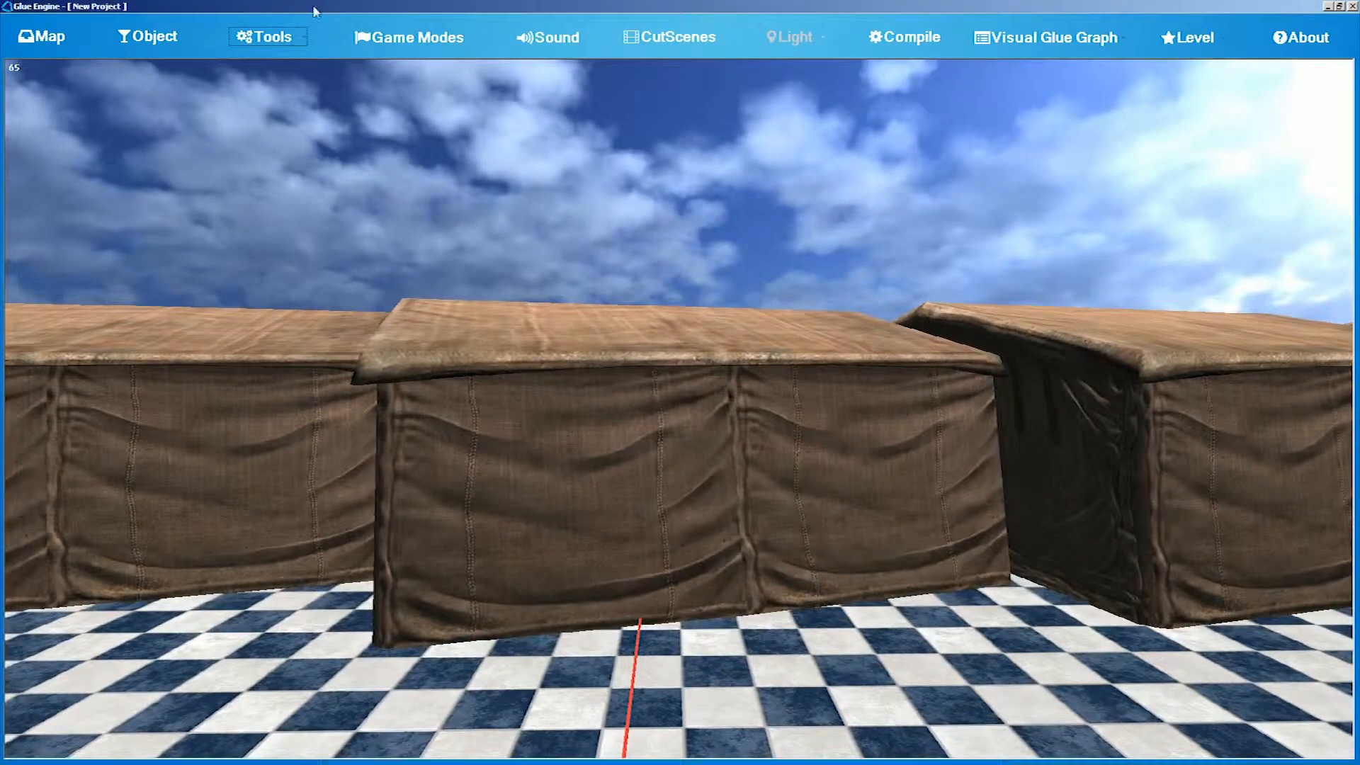
- Open the Sprite Importer through the Import Sprites command
click(269, 37)
mouse_move(306, 57)
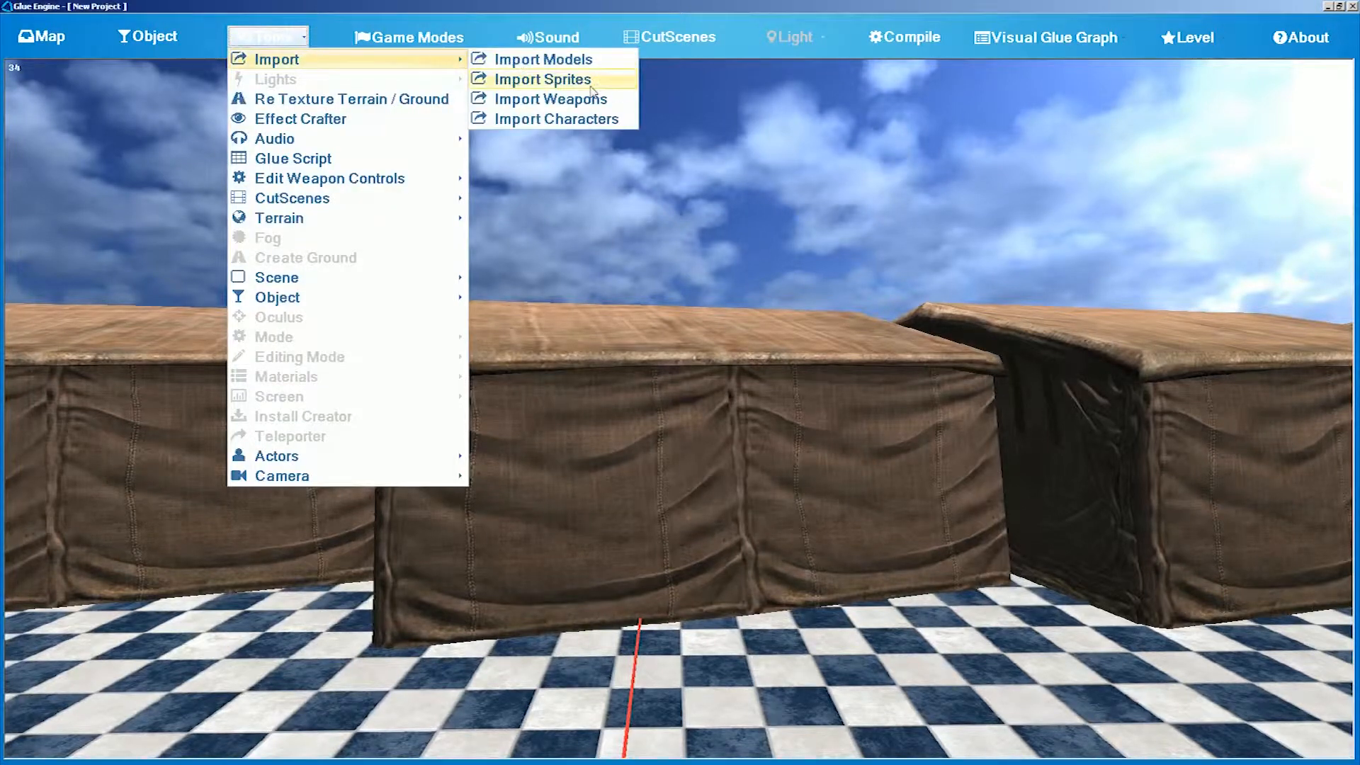
click(591, 85)
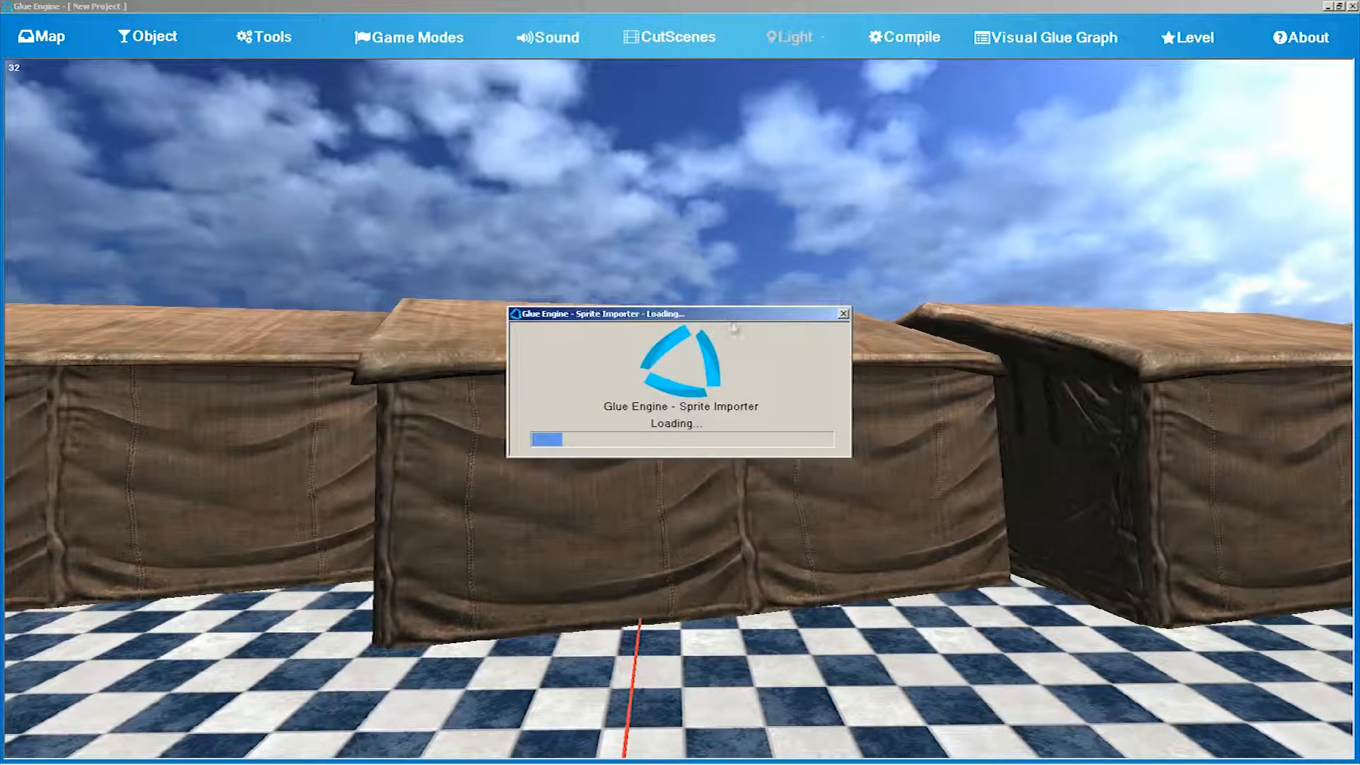
key(s)
right_drag(769, 243, 850, 244)
right_drag(679, 383, 699, 373)
key(w)
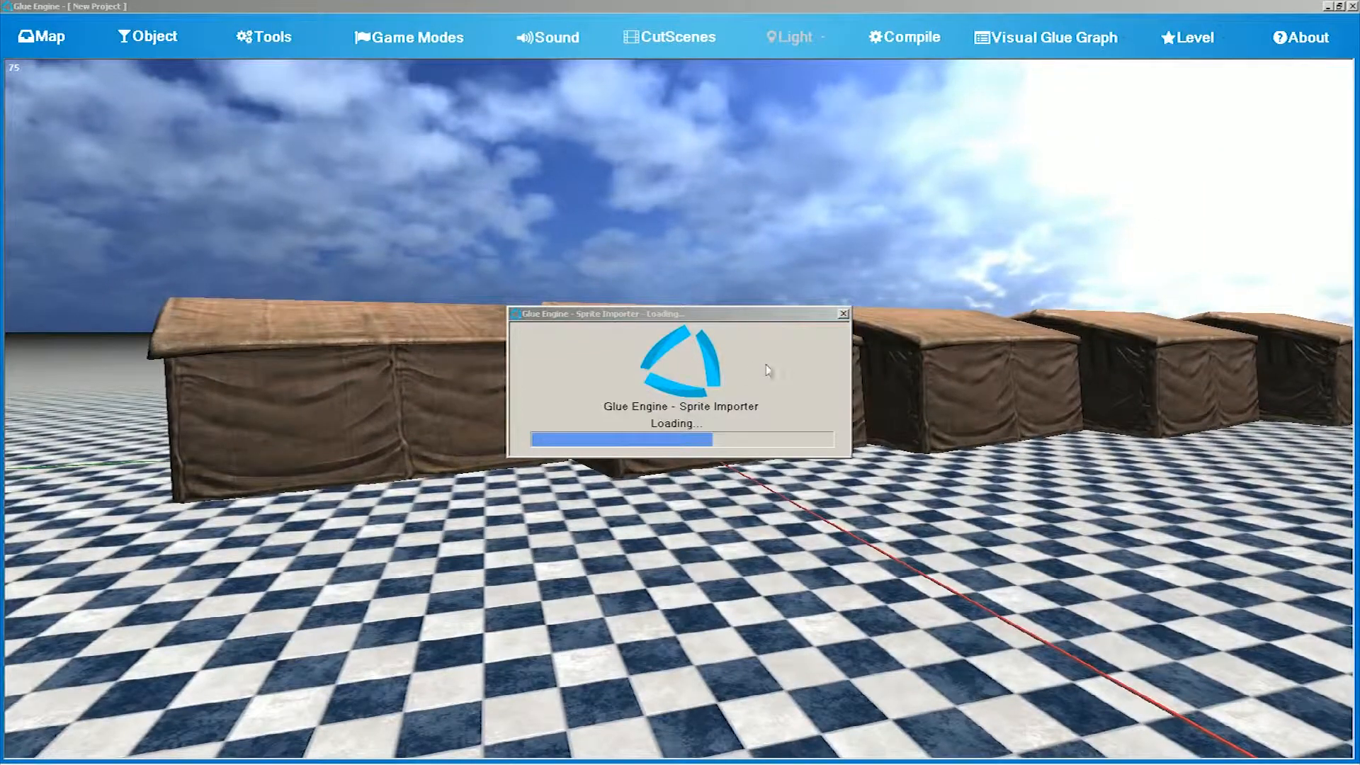
click(766, 366)
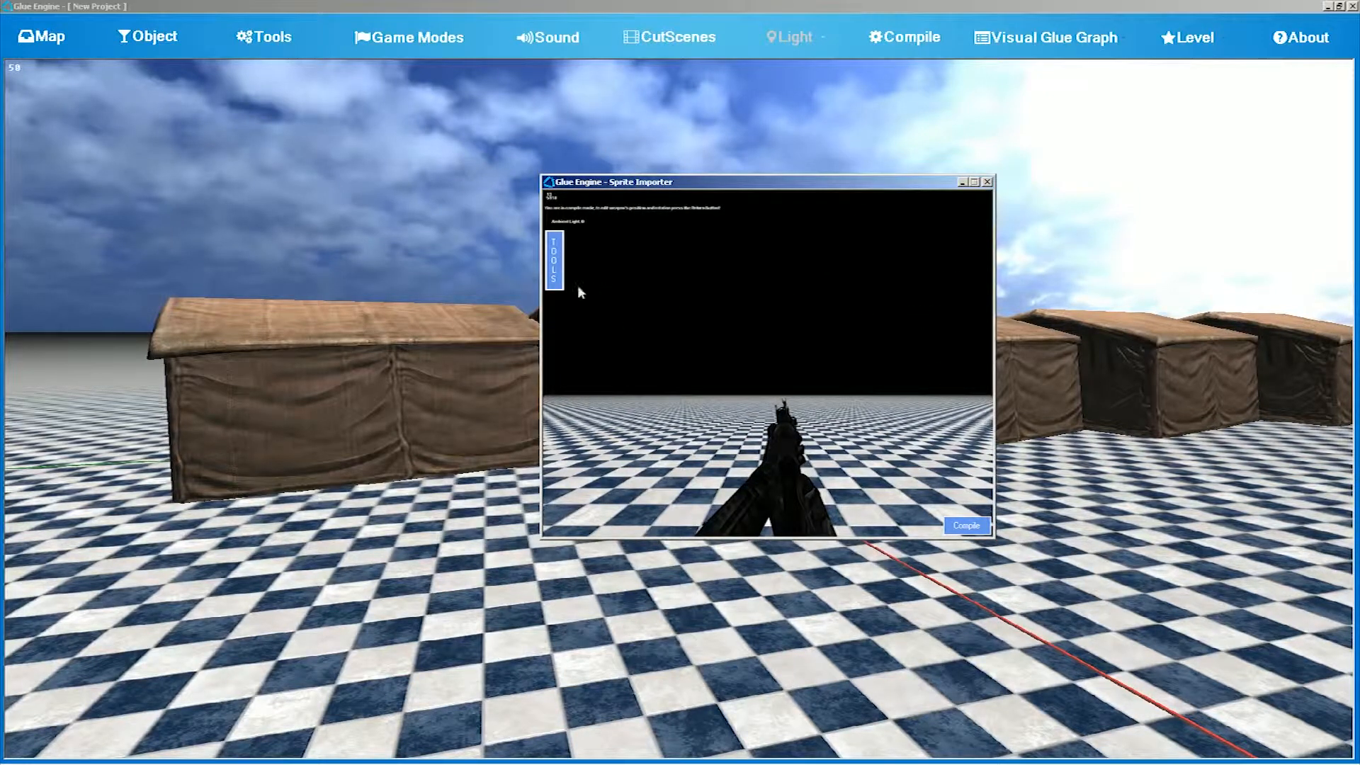
- Add 1 sprite in the Sprite Importer
click(555, 280)
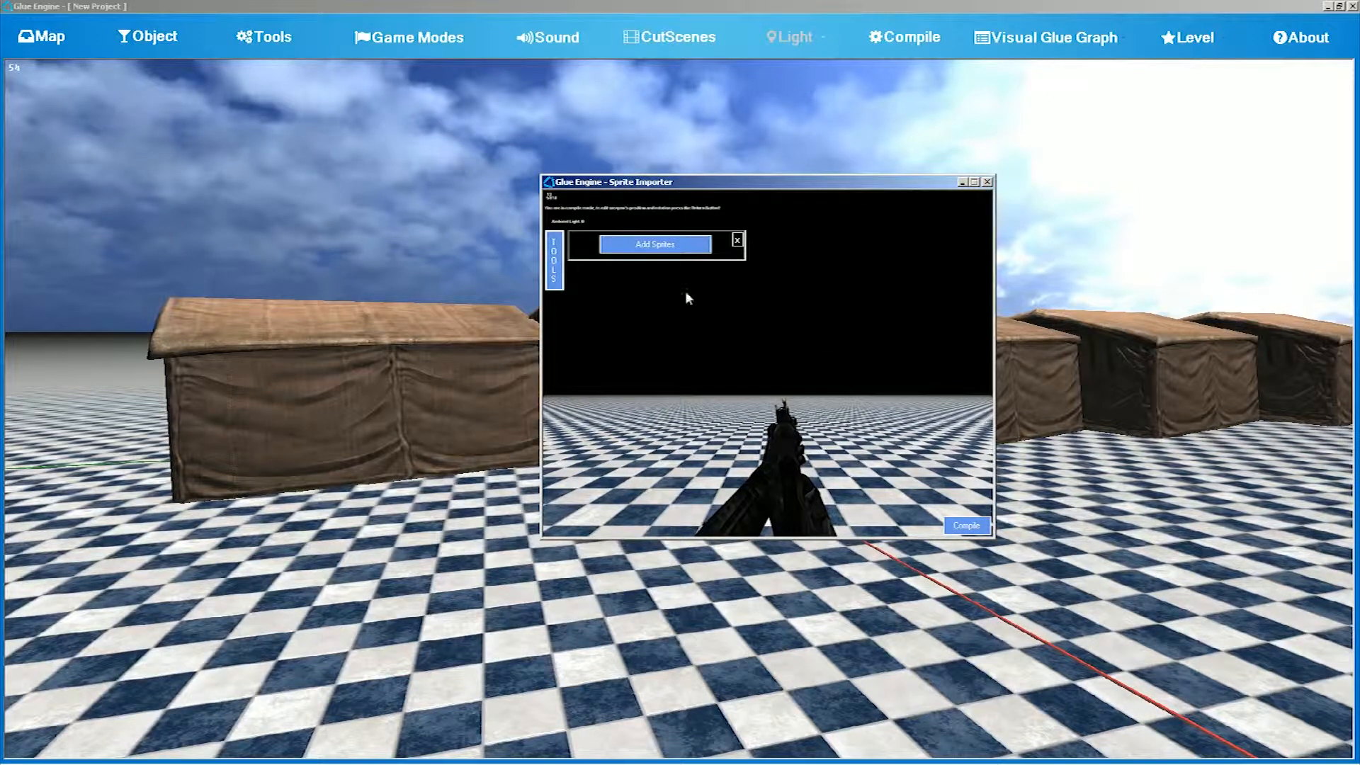
click(666, 246)
click(549, 279)
click(691, 248)
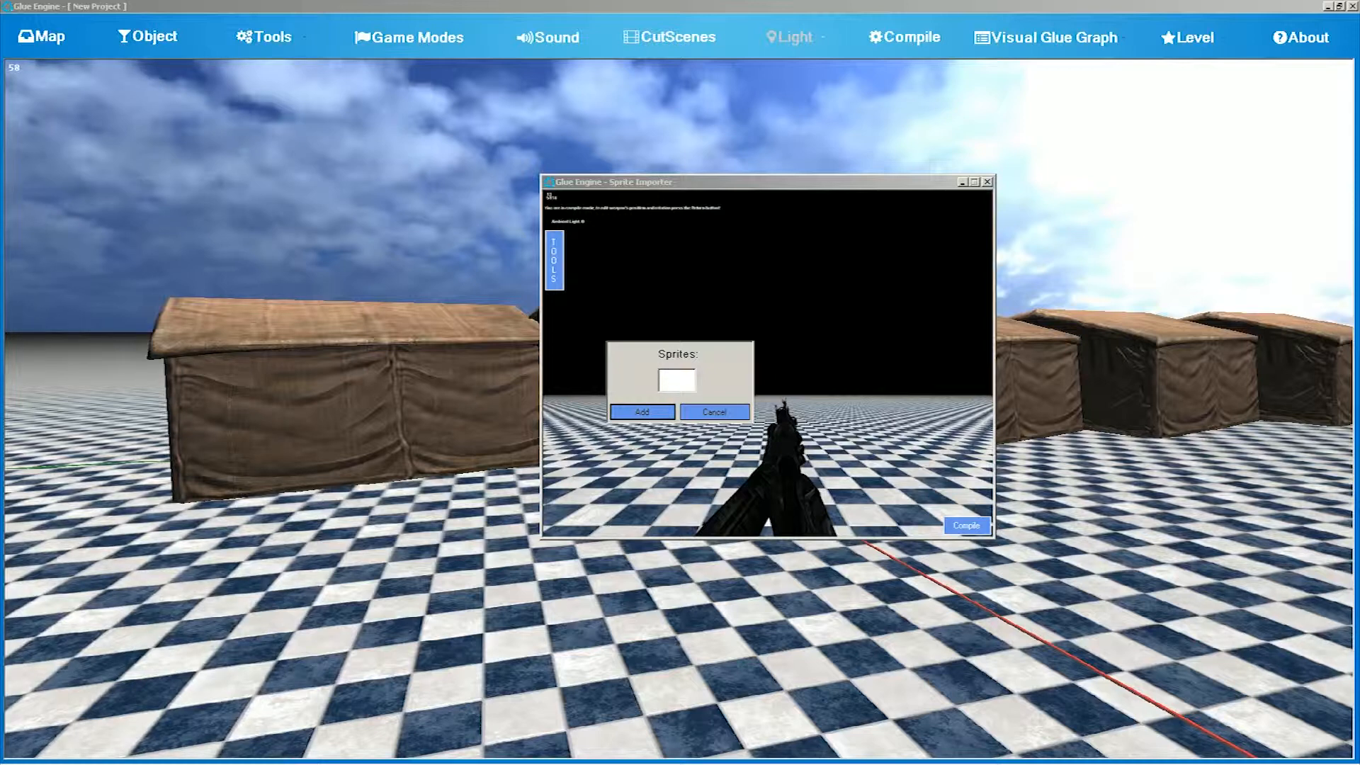
text(1)
click(644, 415)
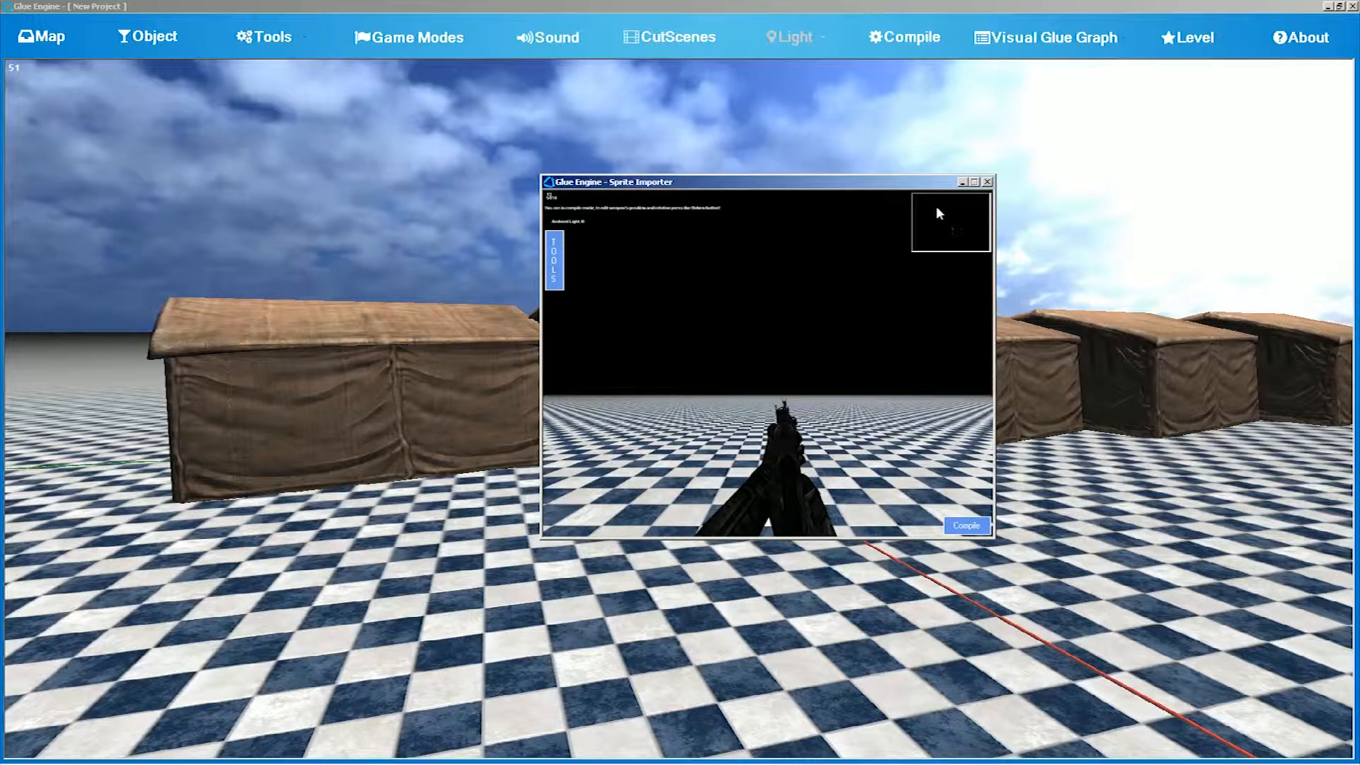
- Open the new sprite's properties and set its snap option to Bottom Left
drag(942, 185, 903, 214)
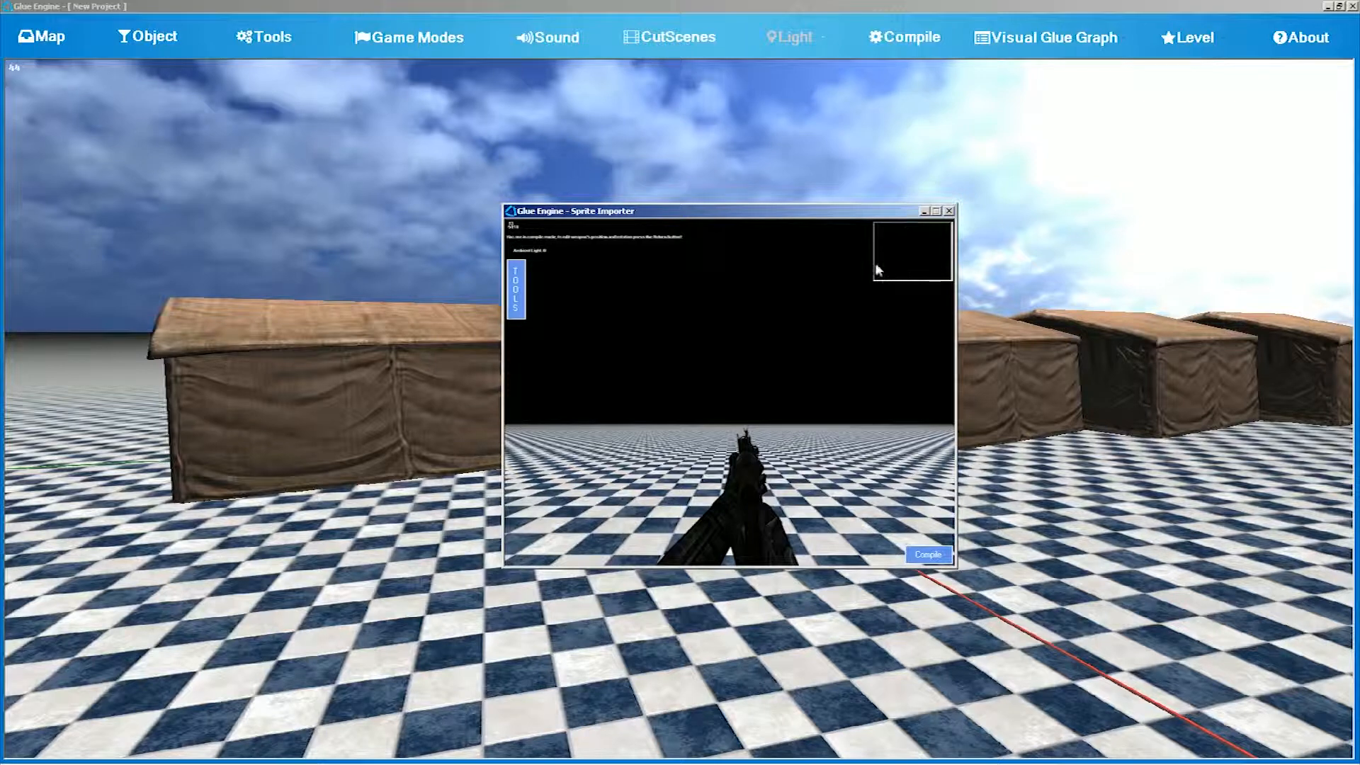
click(904, 257)
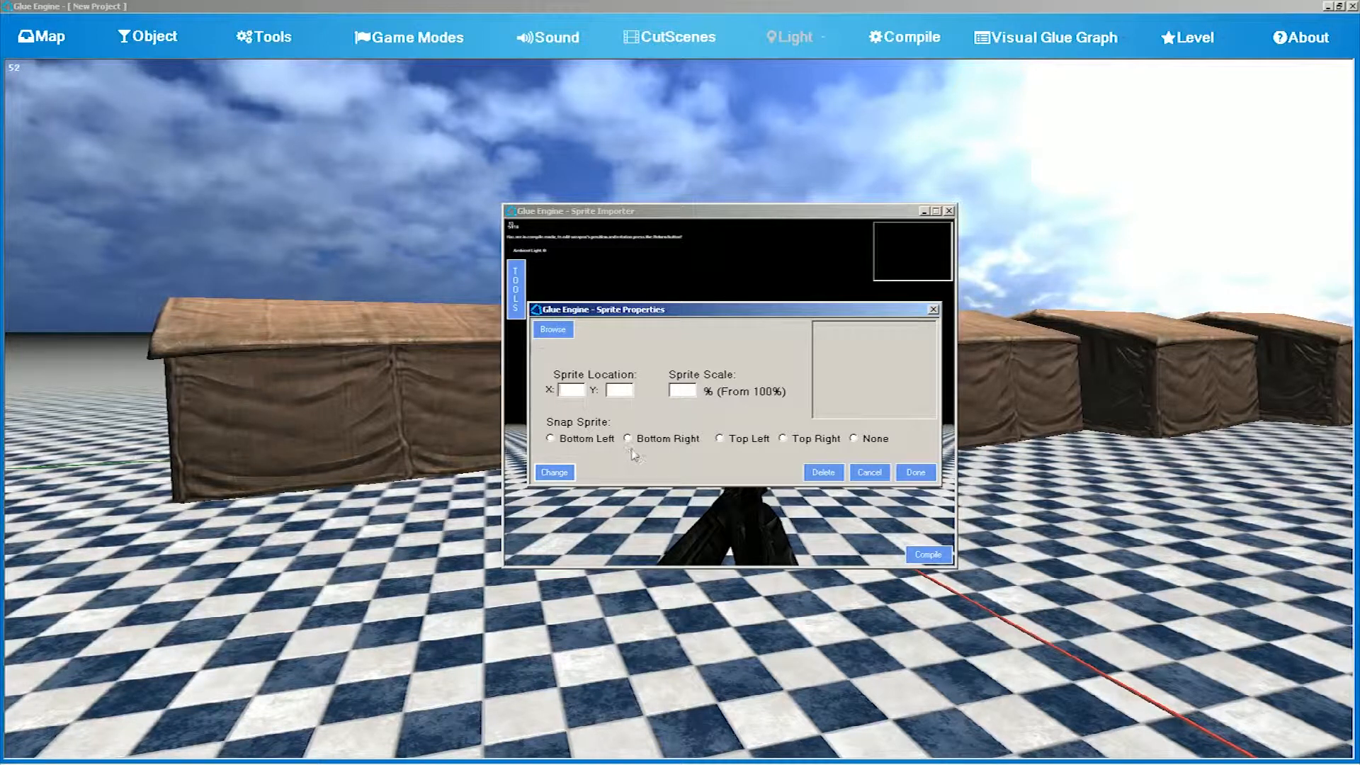
click(608, 440)
click(793, 440)
click(874, 441)
click(597, 440)
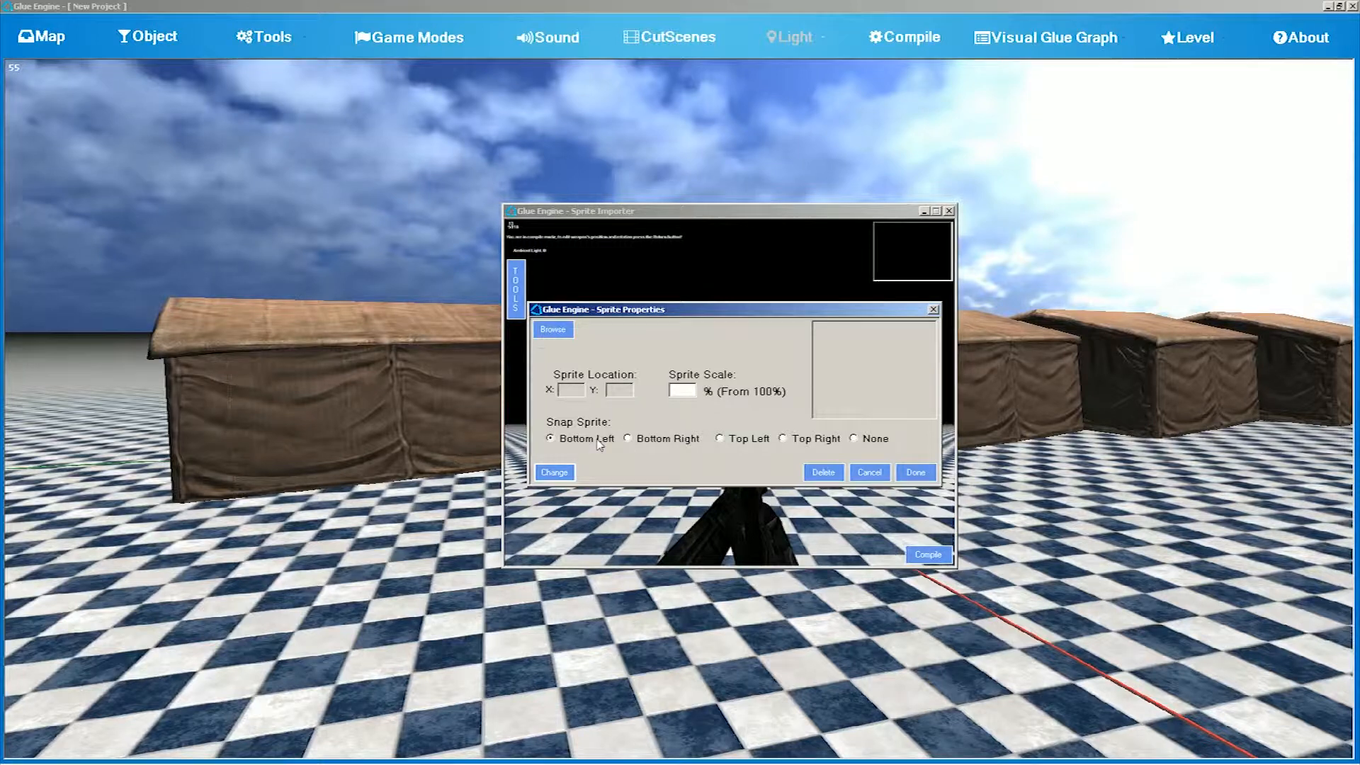
- Load logogluemini.png as the sprite's image and move the properties window off the preview
click(561, 331)
double_click(669, 551)
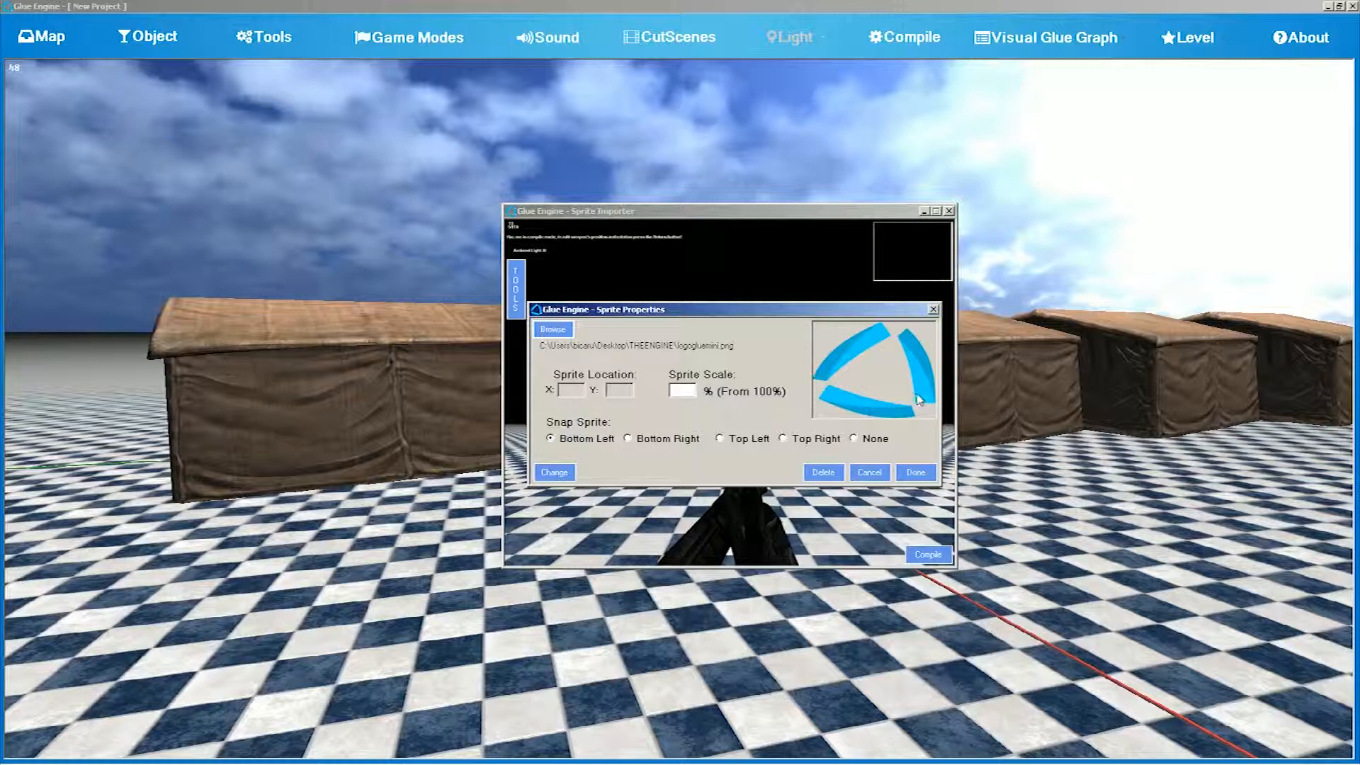
drag(719, 310, 892, 288)
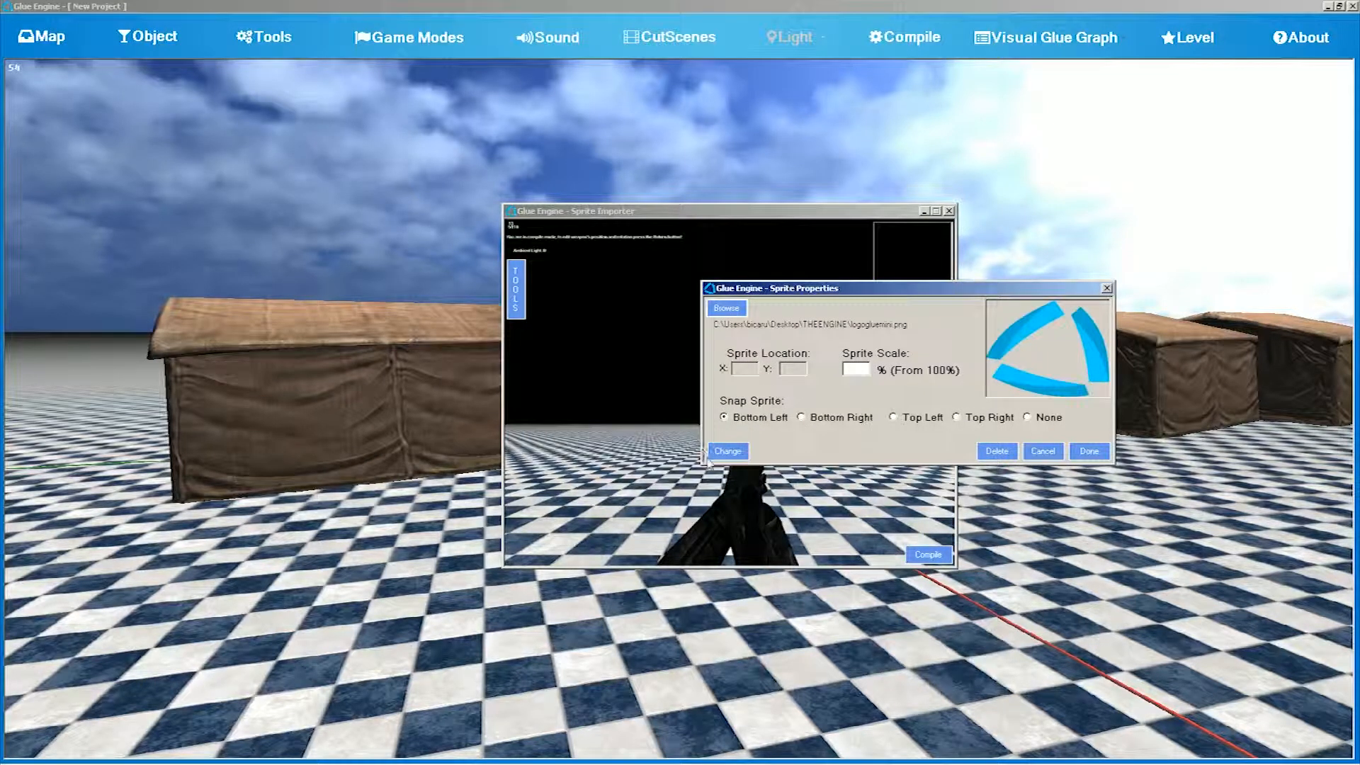
- Apply a sprite scale of 55%, followed by a scale of 85%
click(729, 451)
click(728, 431)
click(728, 450)
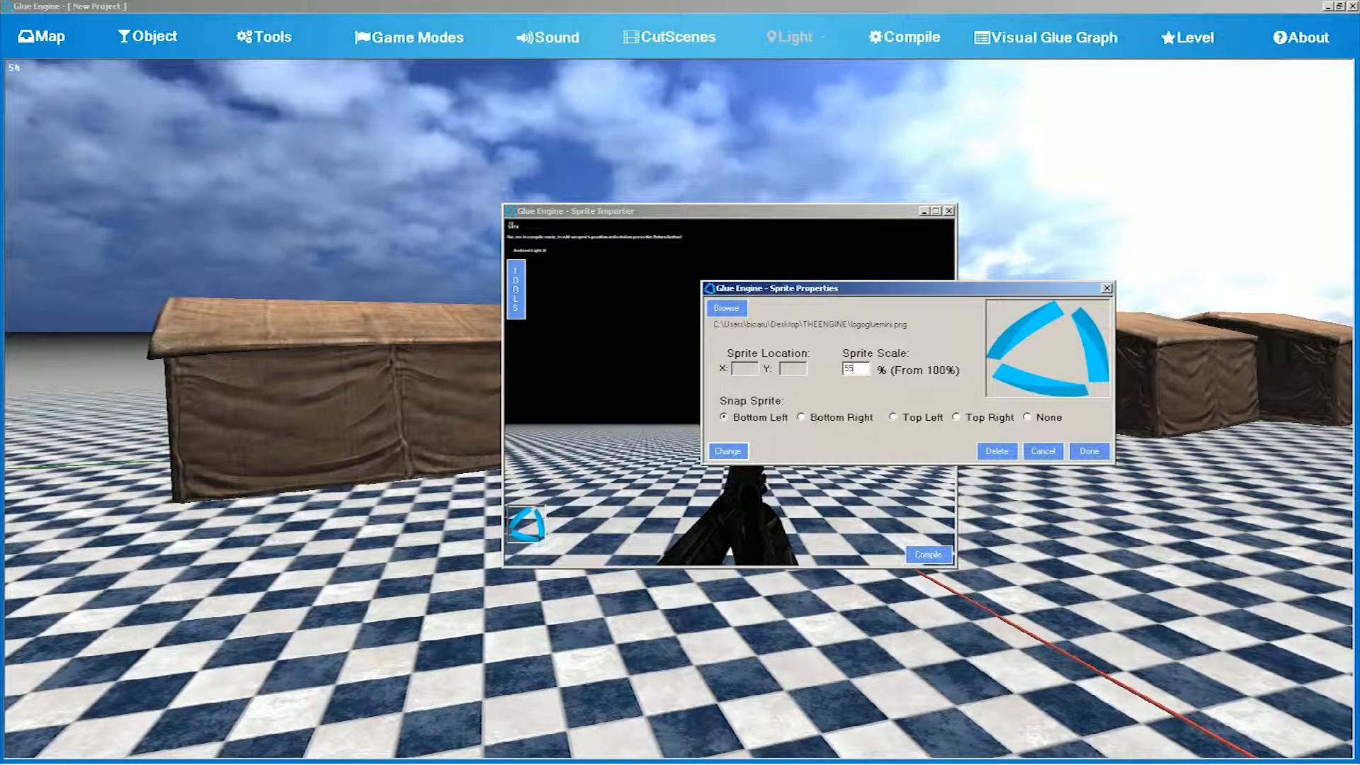
text(85)
click(727, 450)
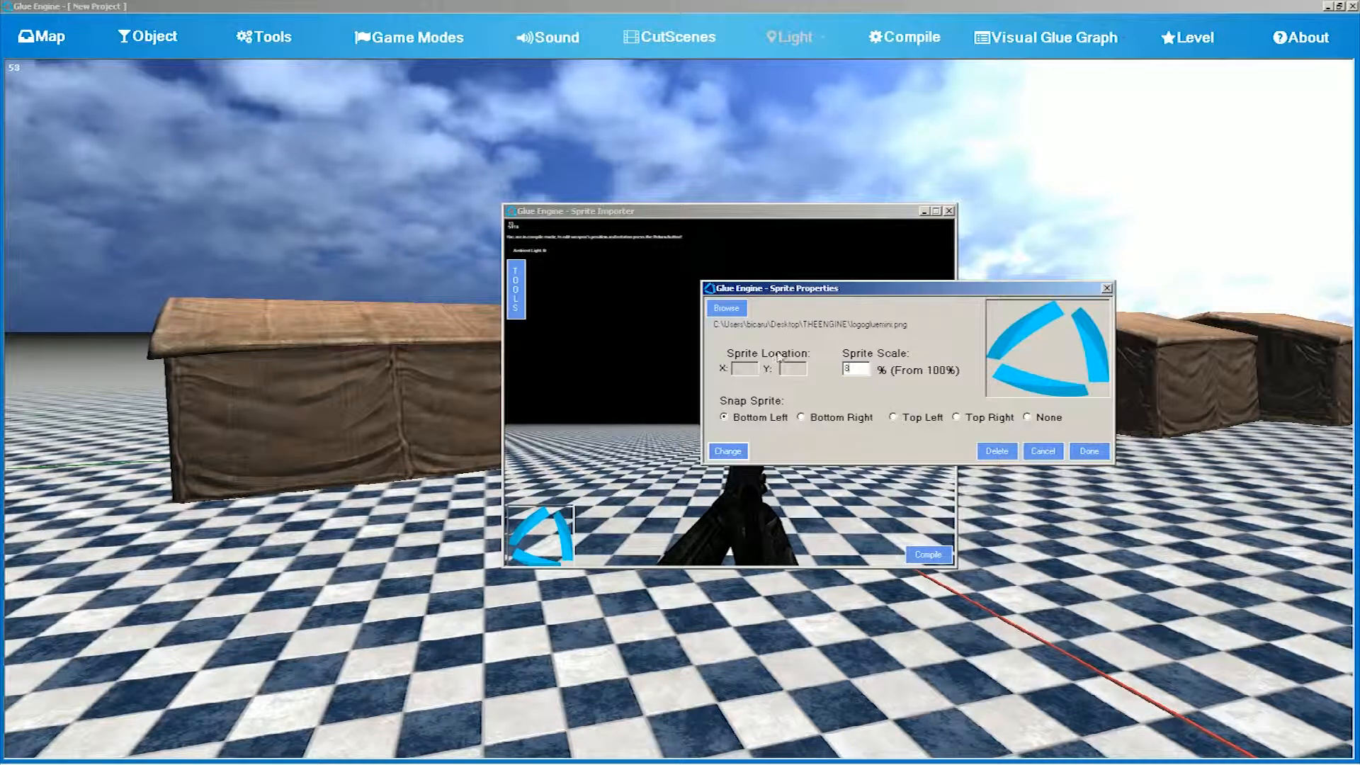
- Accept the logo sprite's properties with the 85% scale, compile the sprites and close the Sprite Importer
click(737, 451)
drag(1006, 288, 821, 293)
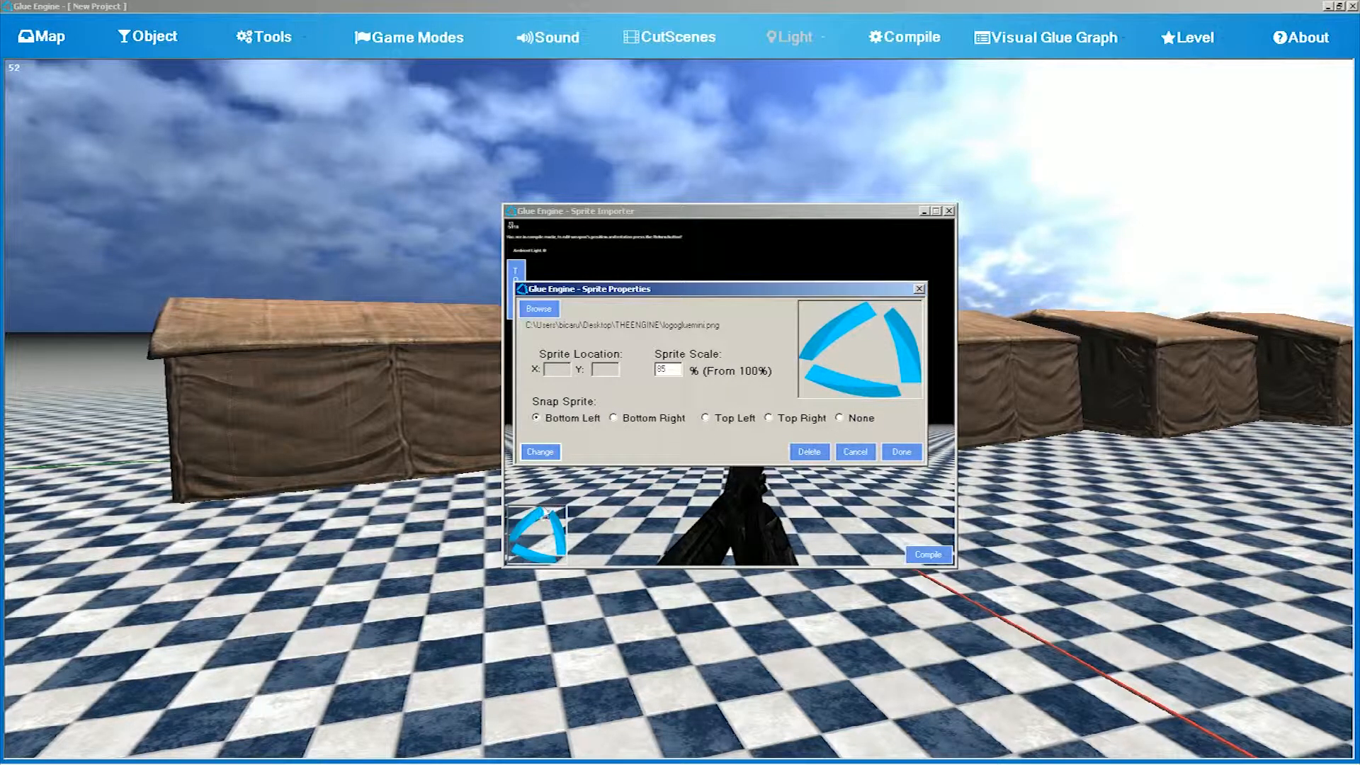
click(903, 454)
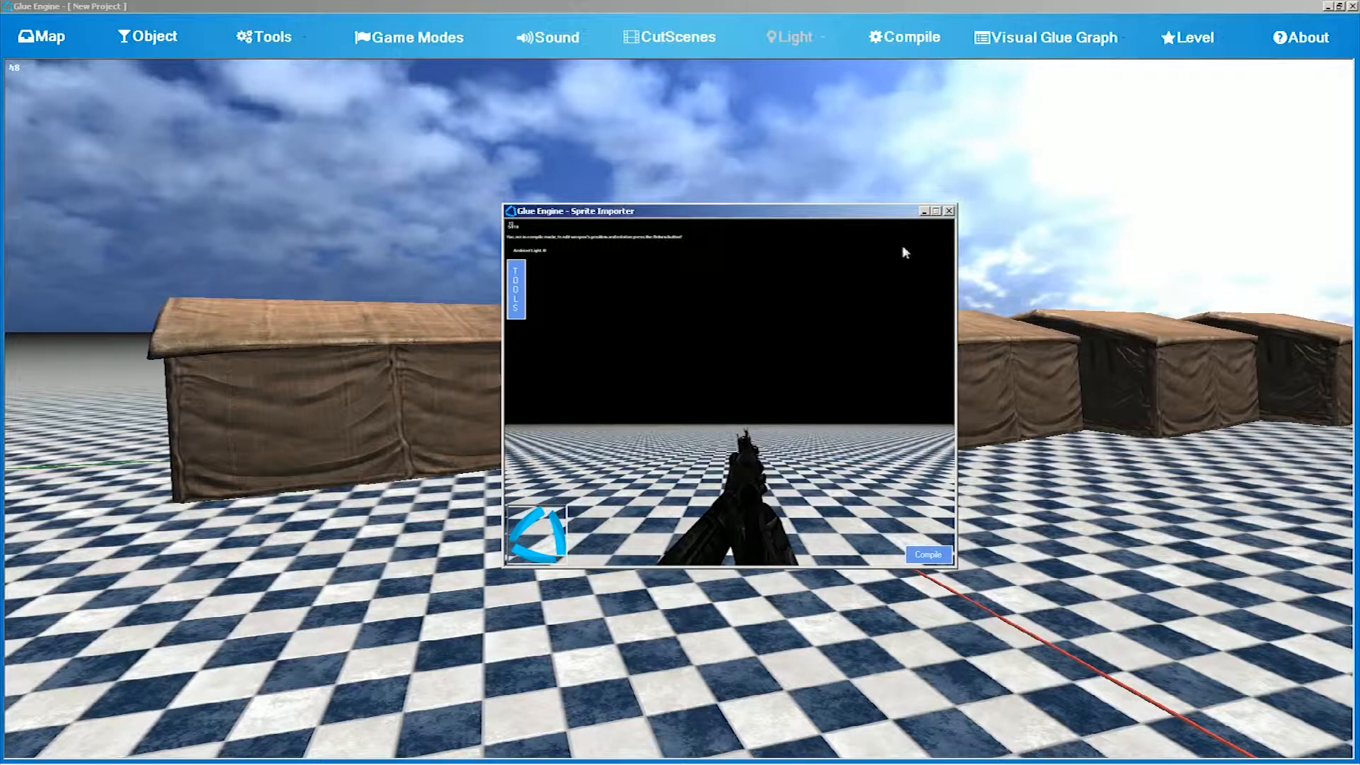
click(929, 556)
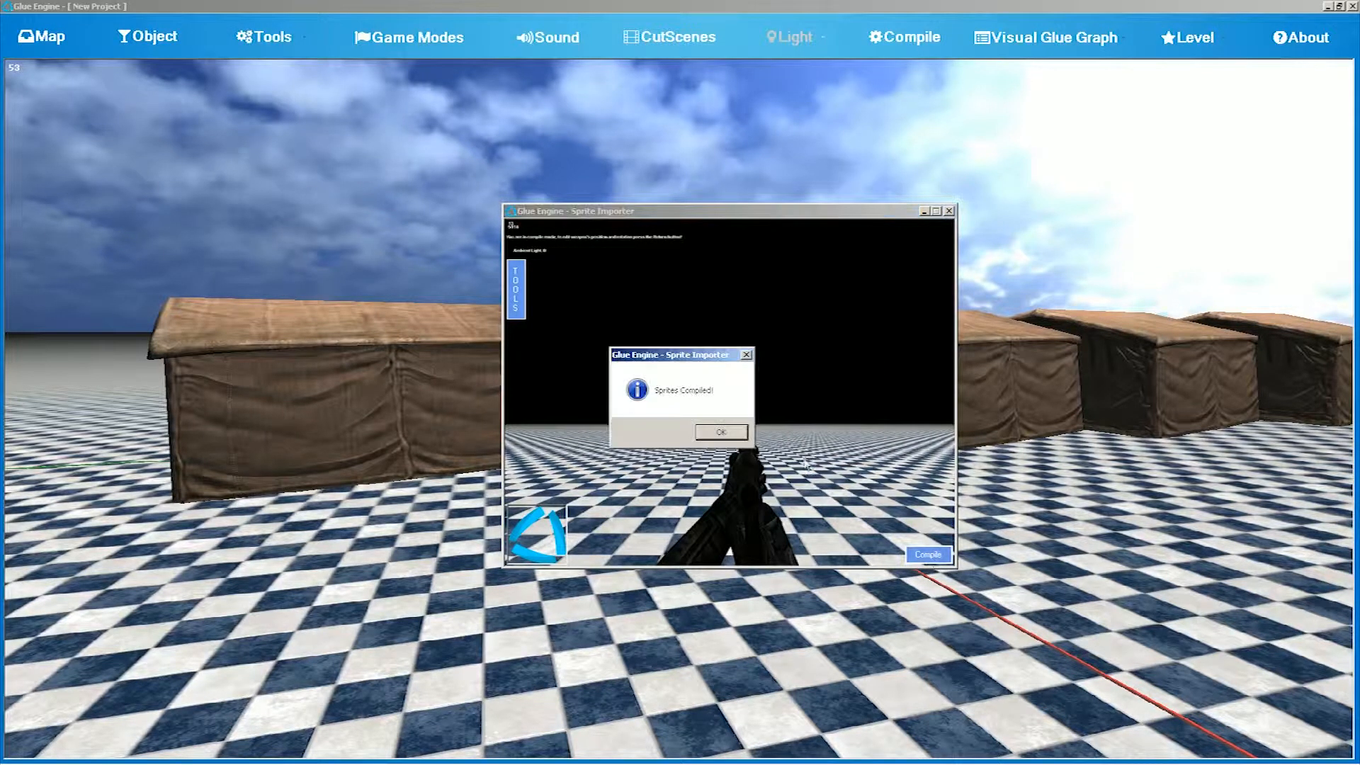
click(709, 434)
click(948, 211)
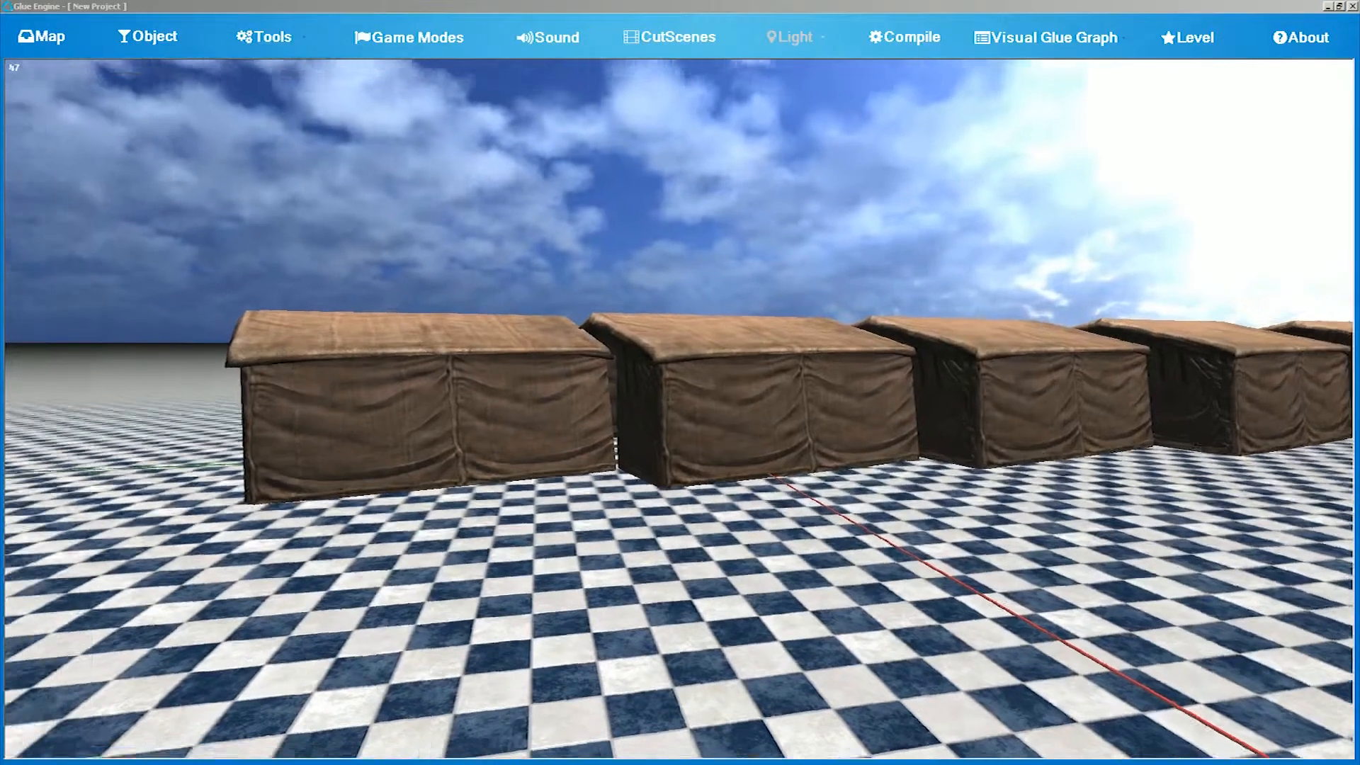
- Add a player start marker from the actor tools and place it on the checkered floor in front of the tents
key(w)
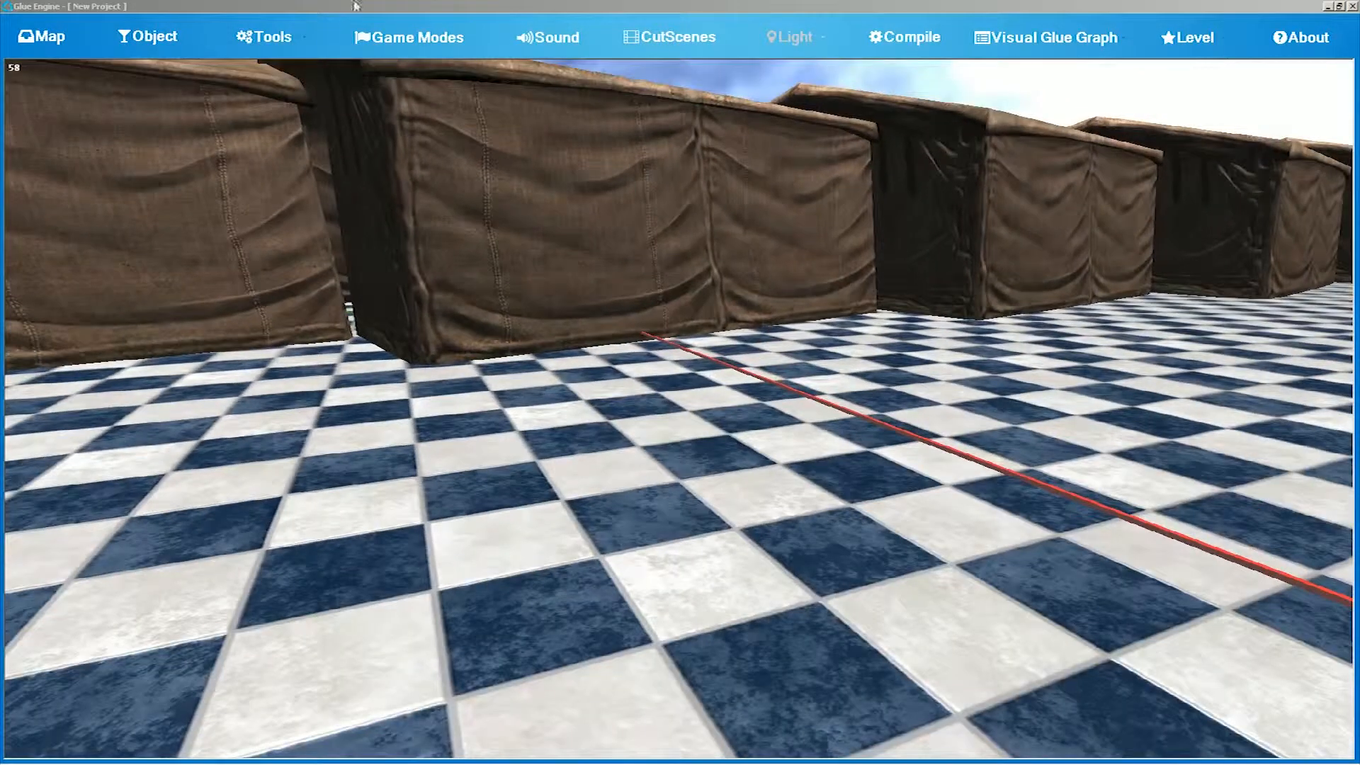
click(354, 3)
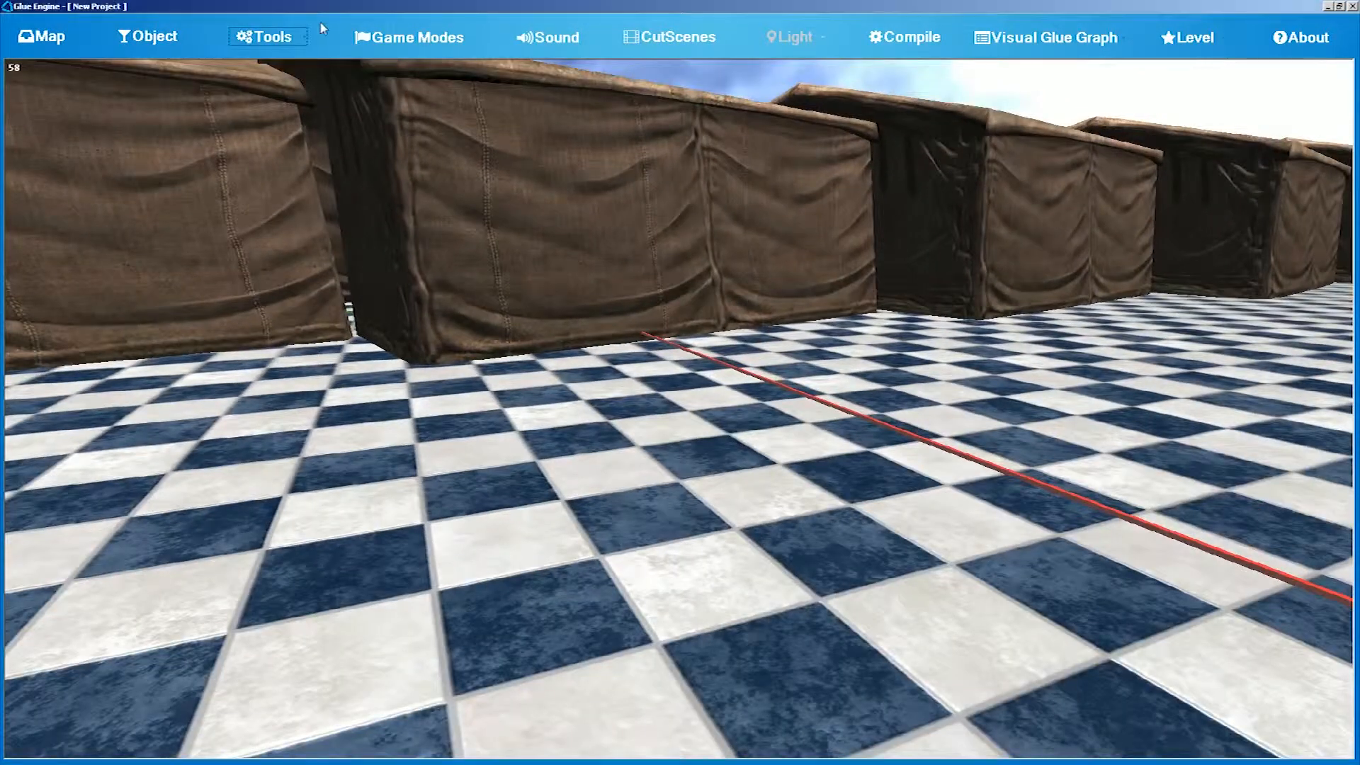
click(303, 41)
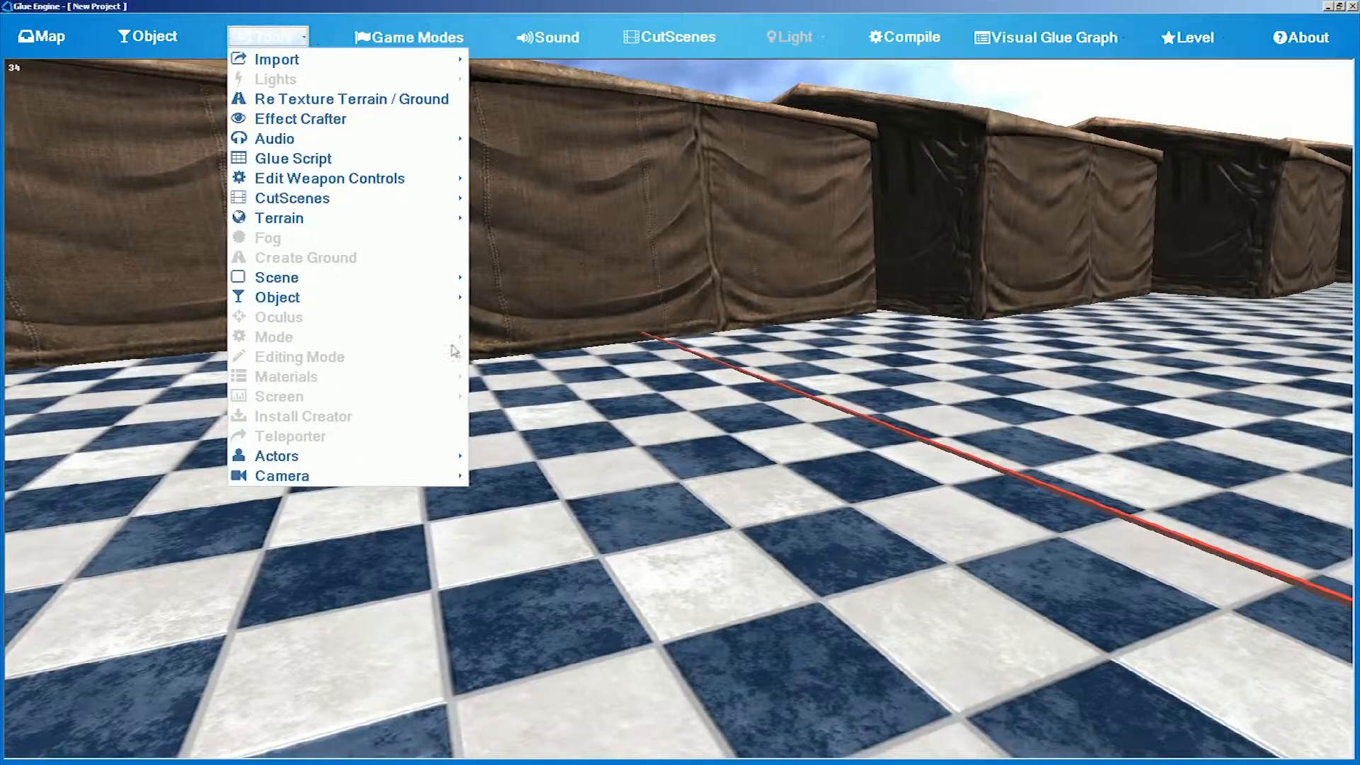
mouse_move(395, 455)
click(527, 456)
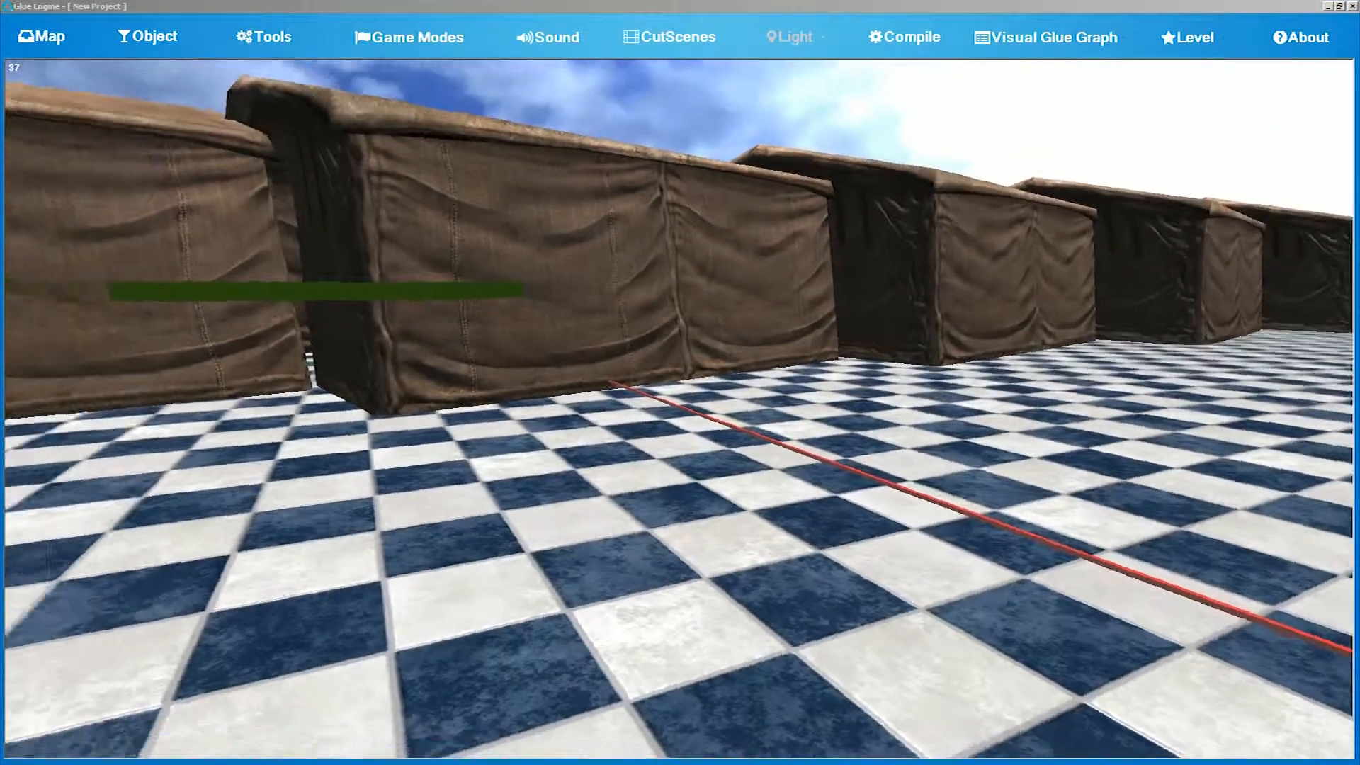
right_drag(528, 455, 710, 370)
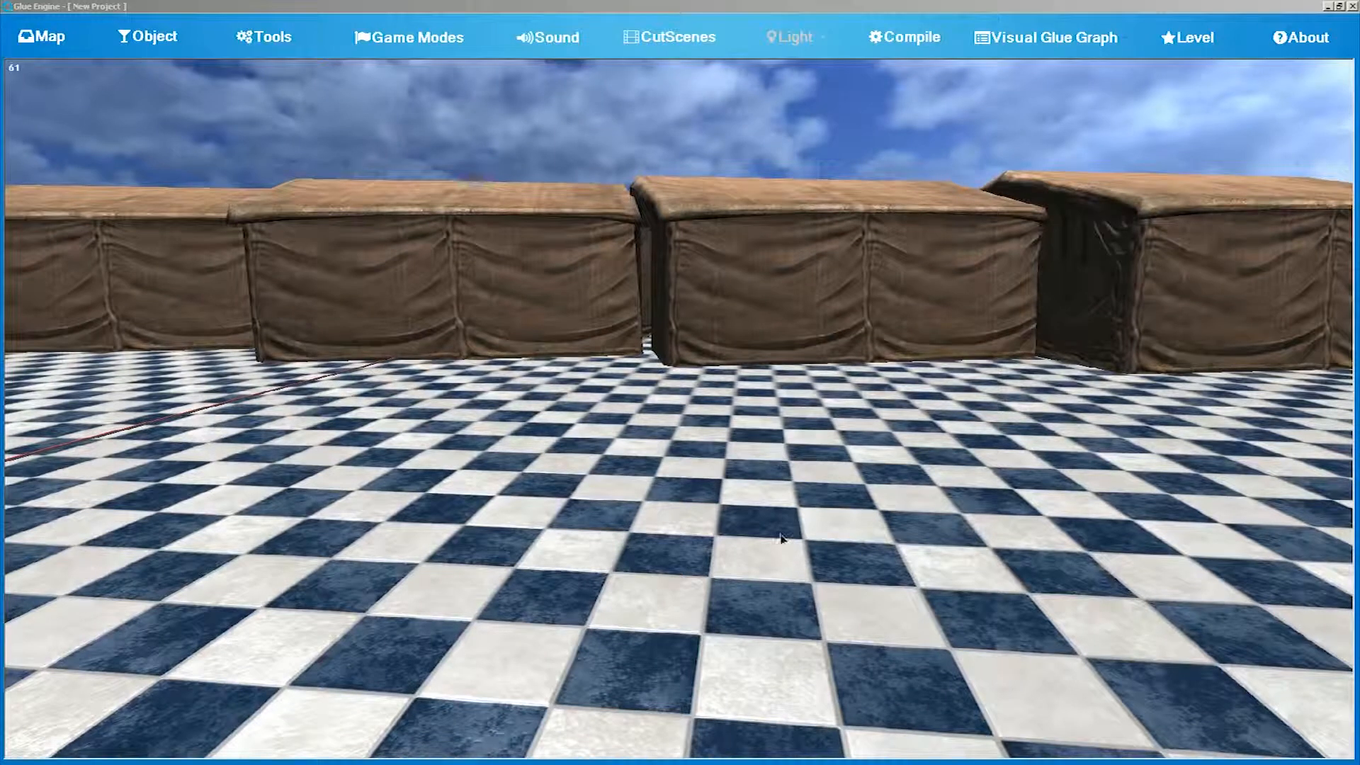
click(800, 518)
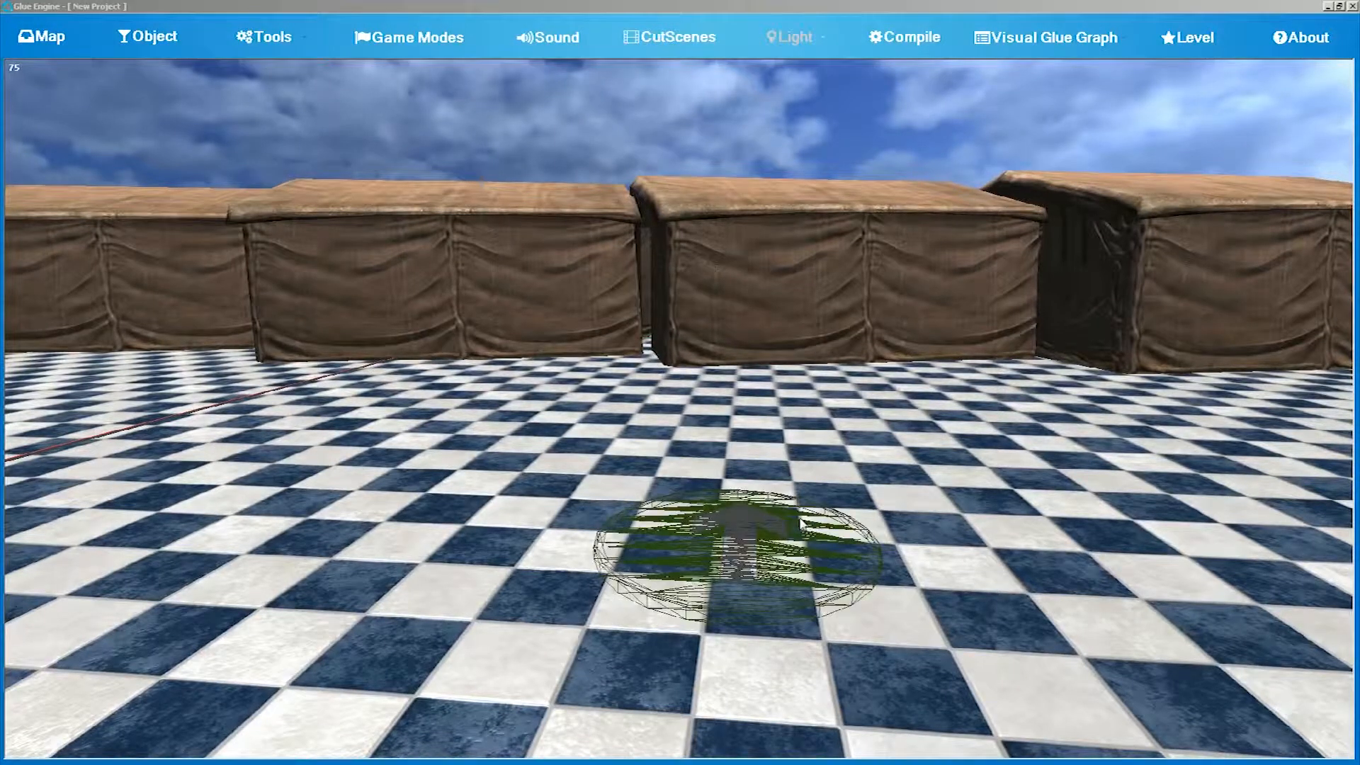
- Test the level in play mode to check the on-screen logo sprite, and return to the editor
right_drag(814, 516, 710, 368)
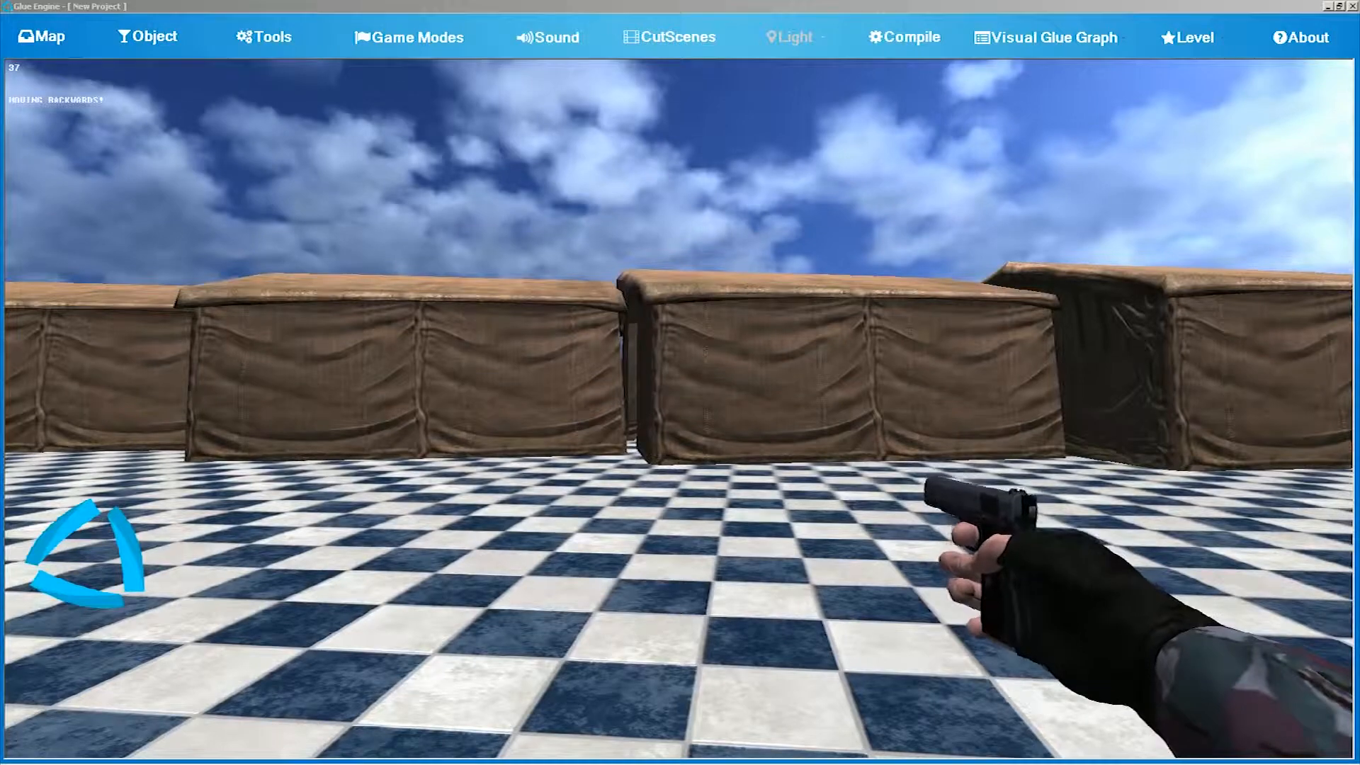
key(Escape)
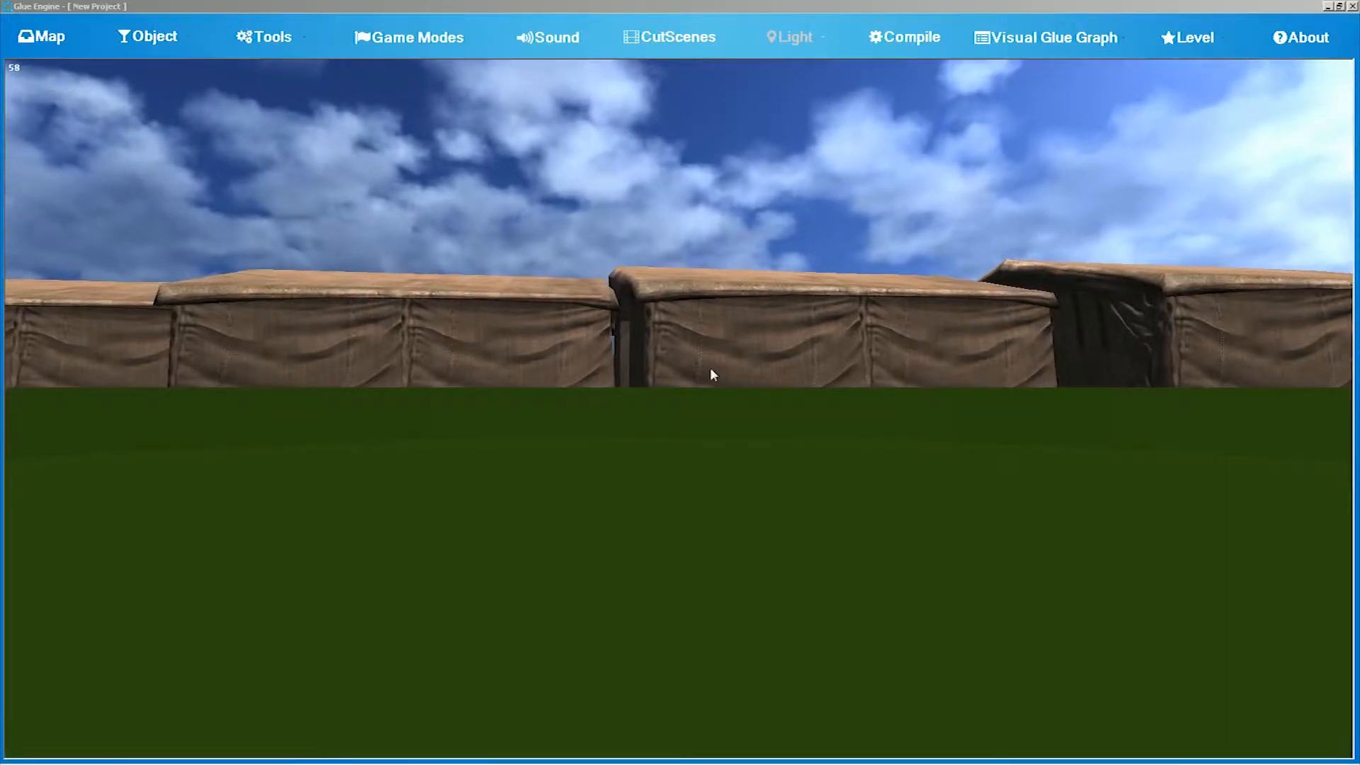
scroll(678, 411, up, 1)
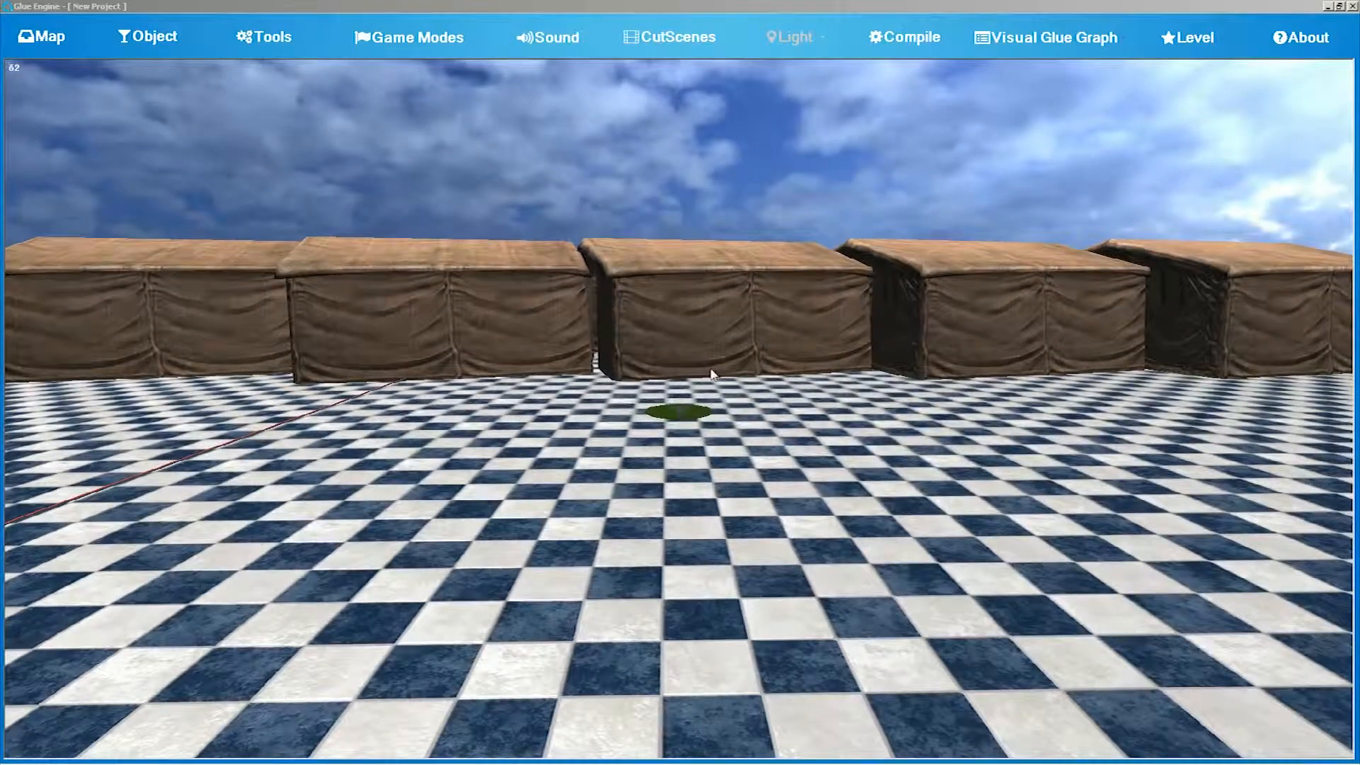
- Open the Weapon Importer and reposition its window over the scene
click(367, 4)
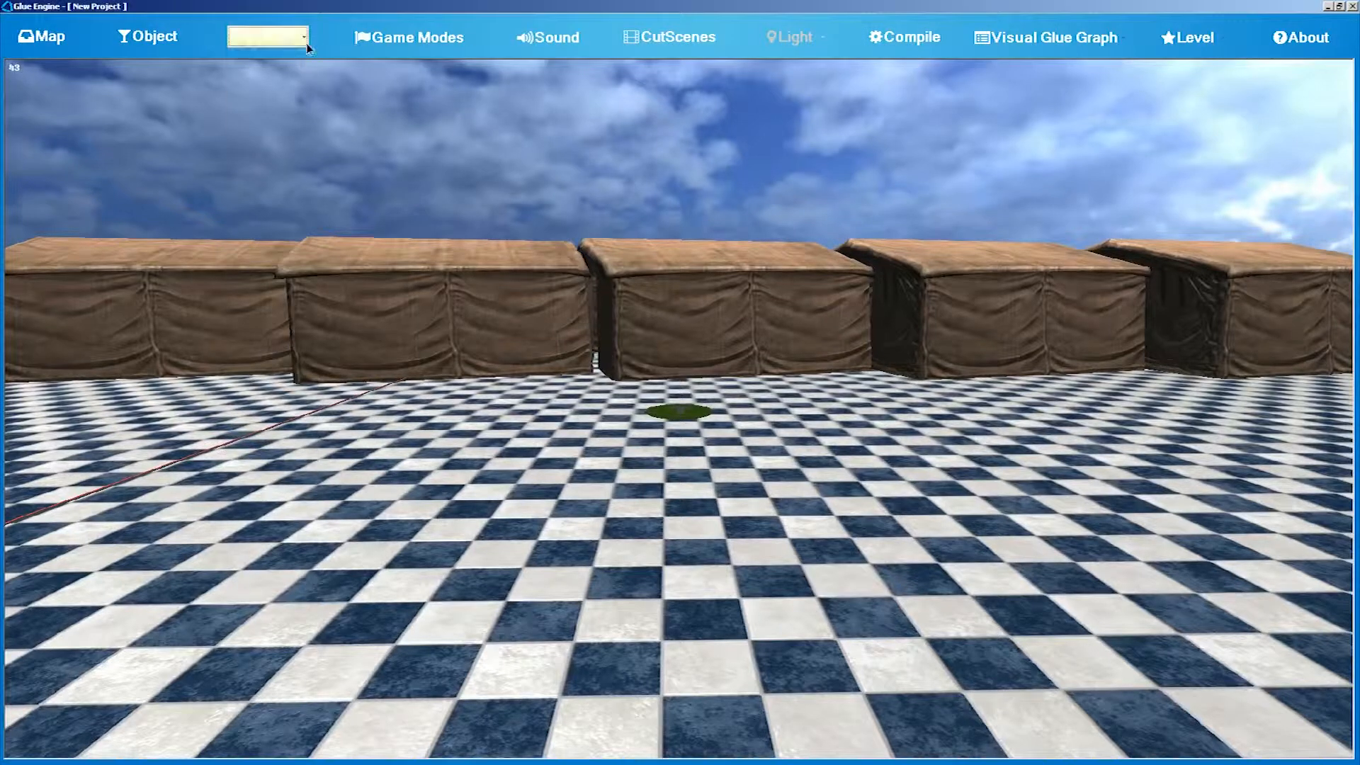
click(306, 44)
mouse_move(344, 58)
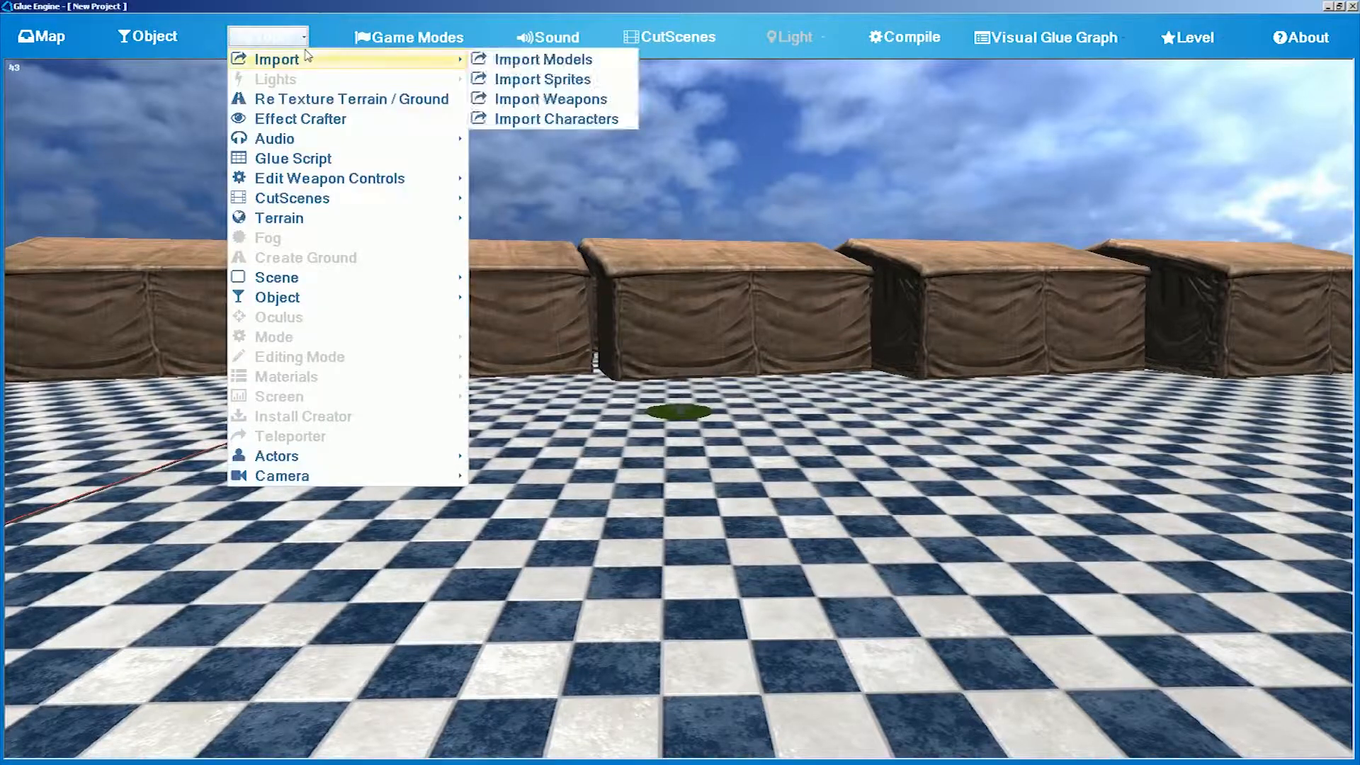
click(576, 100)
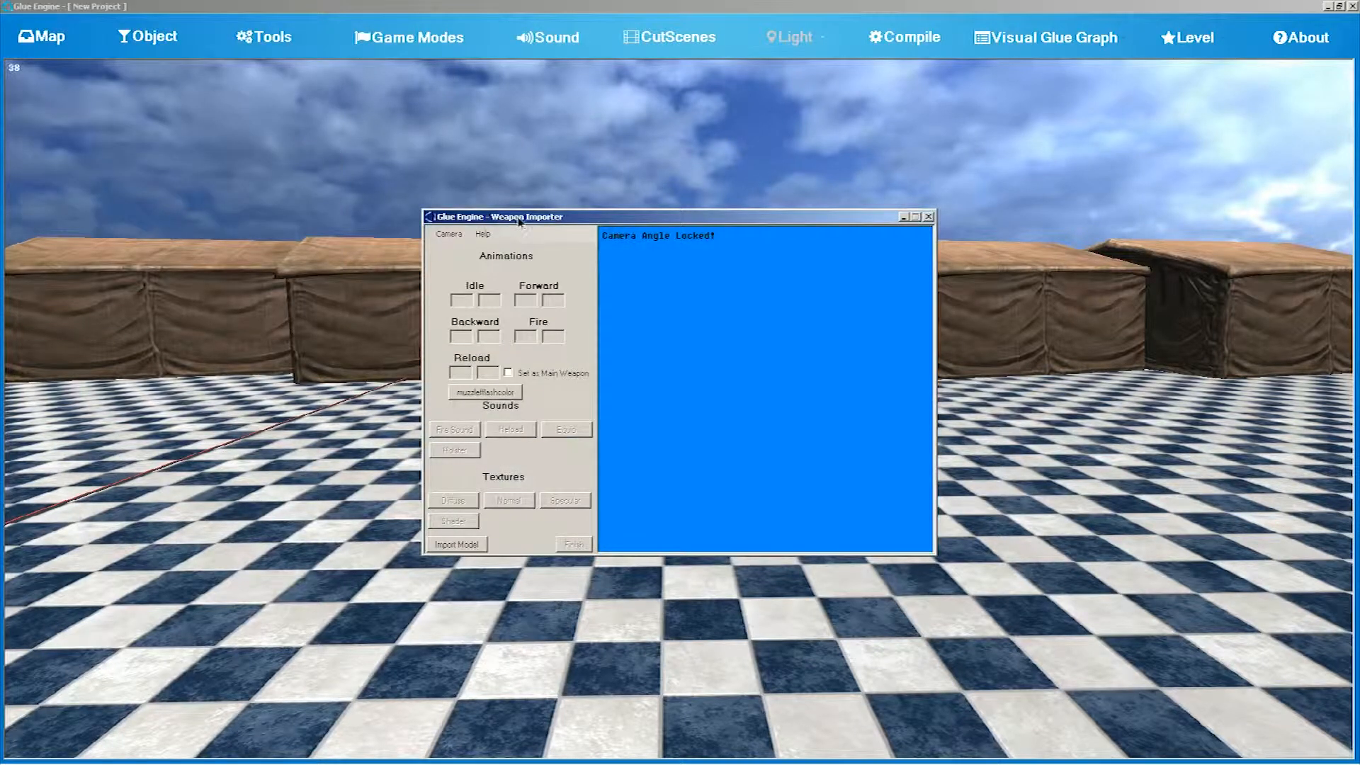
drag(515, 219, 565, 216)
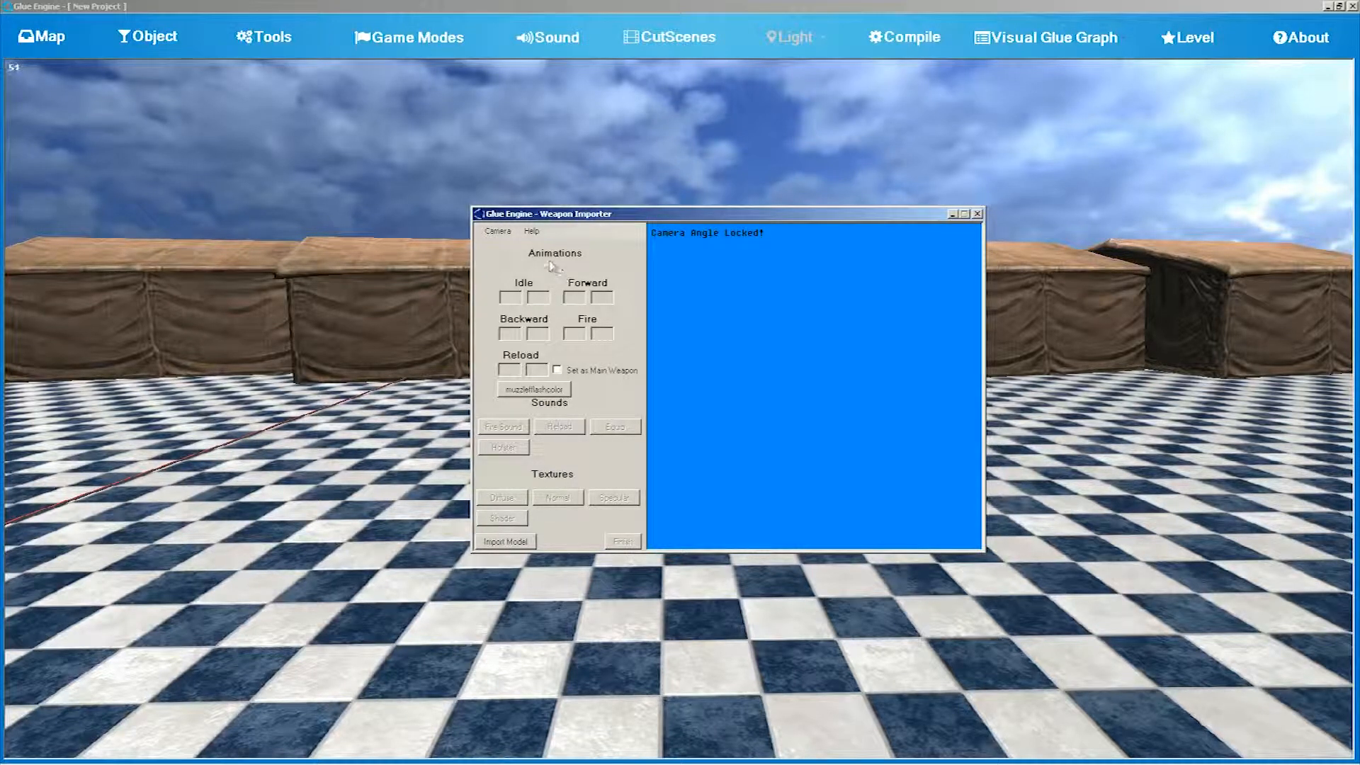
- Examine the Weapon Importer's camera options and help notes, and look at the muzzle flash color choices
click(497, 231)
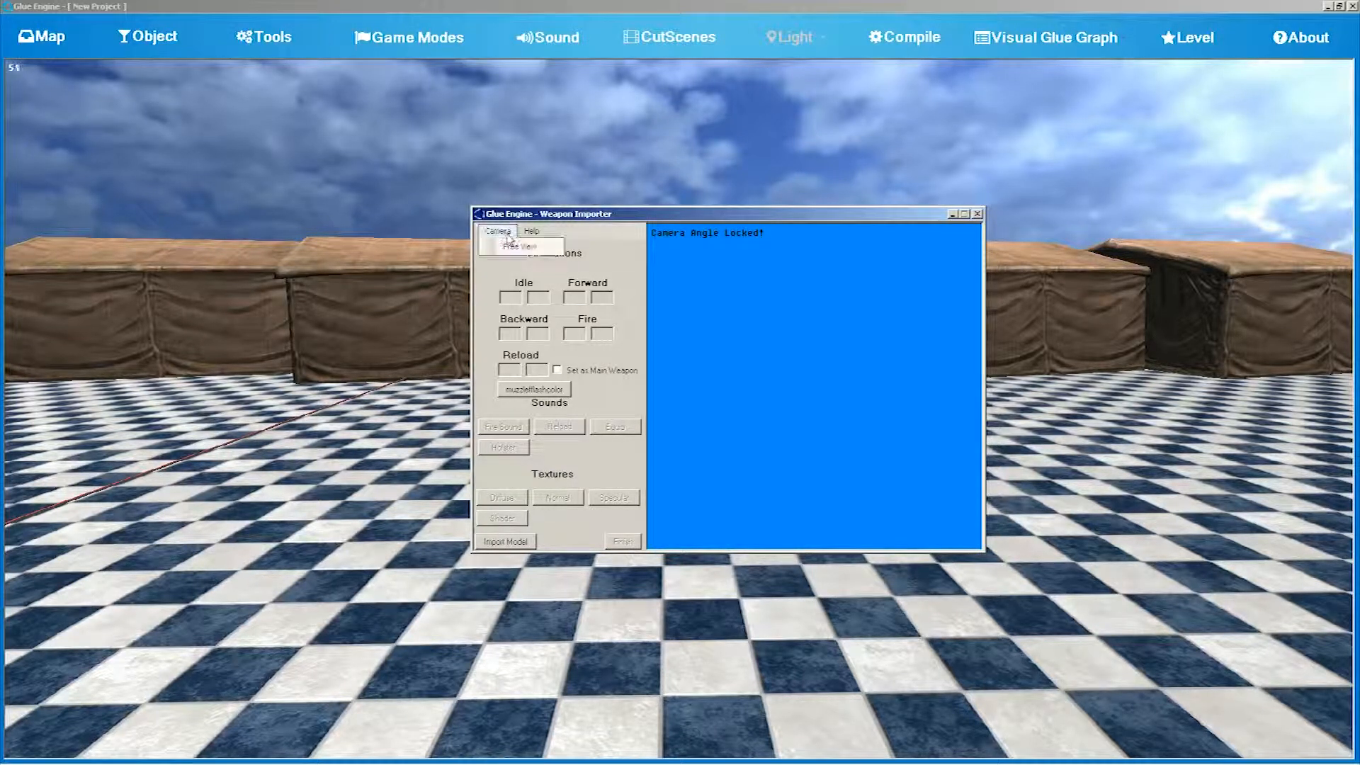
click(533, 270)
click(531, 231)
click(541, 249)
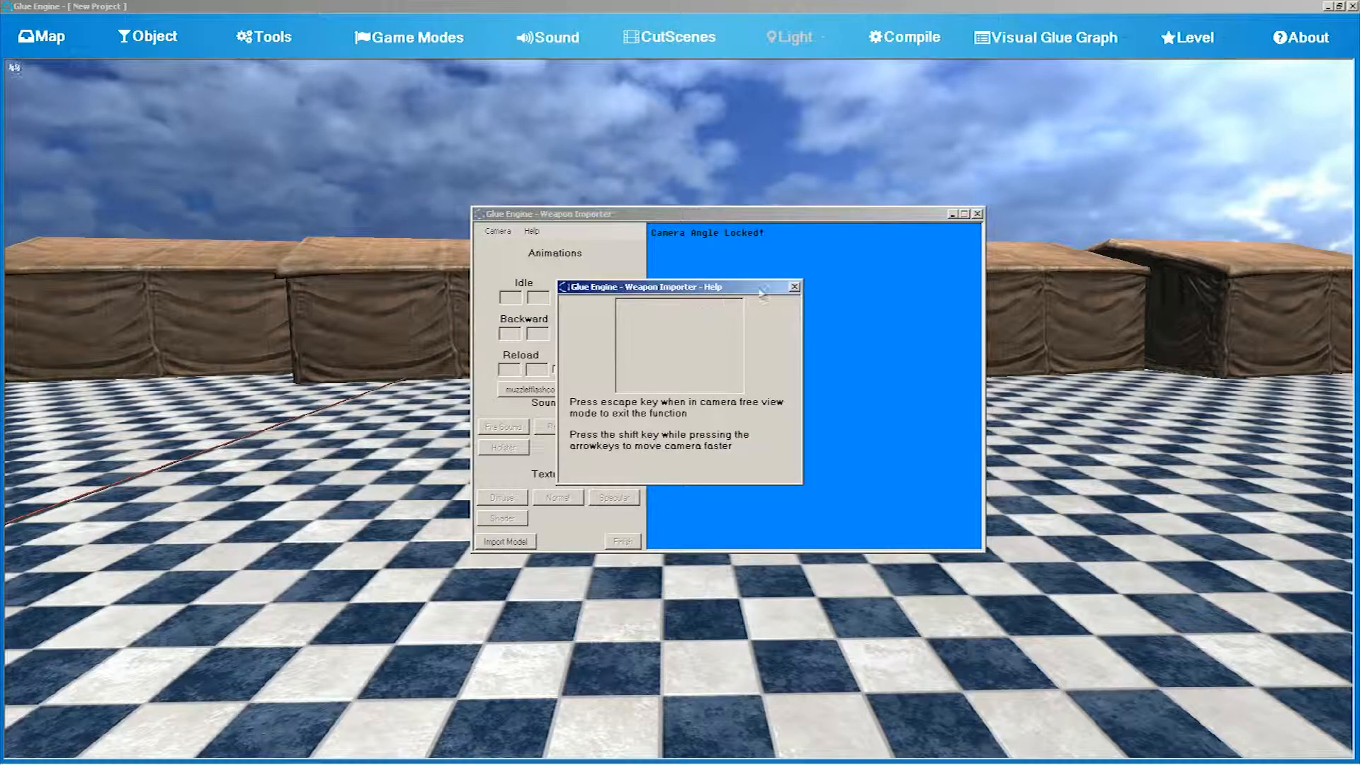
click(785, 287)
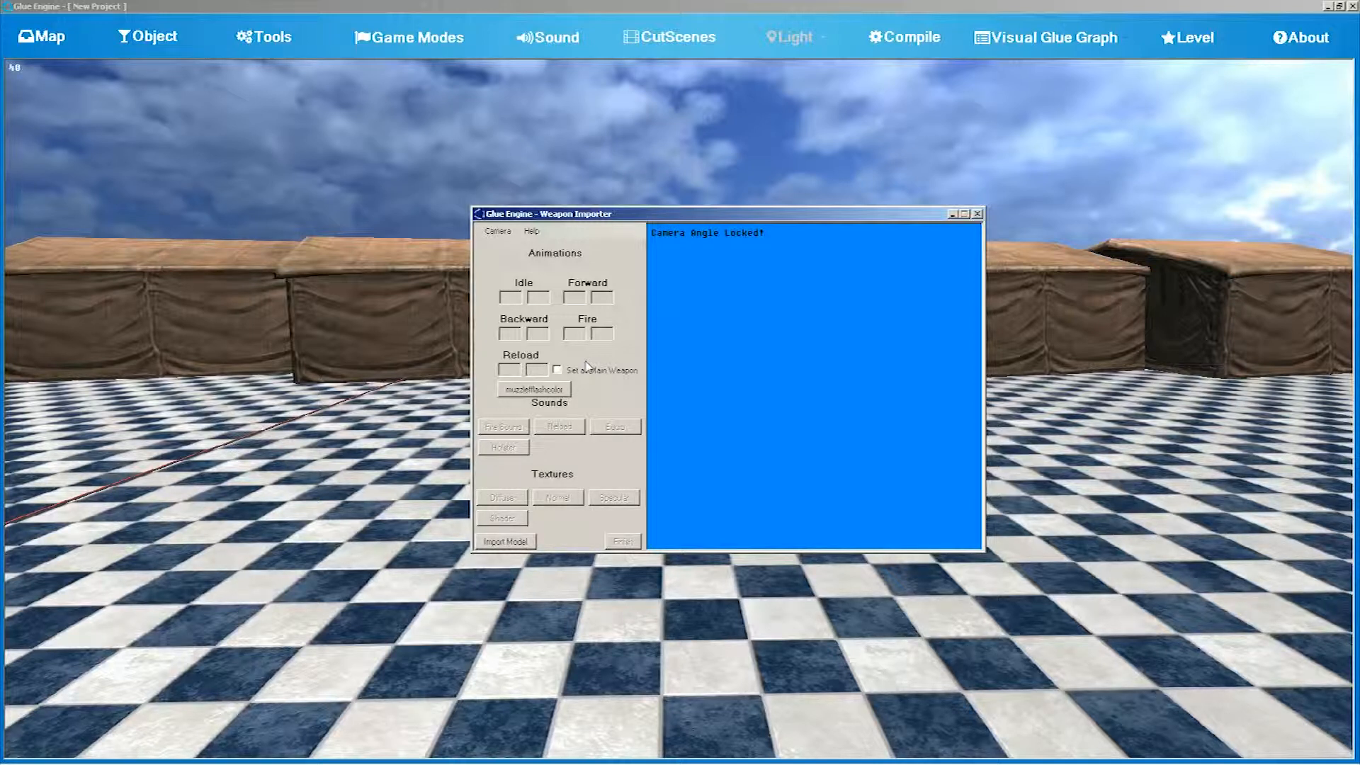
click(542, 388)
click(681, 396)
- Import the weapon model Gun_All_Anim_comp_textures.X from Media Packs, Models, User Defined, Guns, Colt
click(505, 541)
double_click(635, 408)
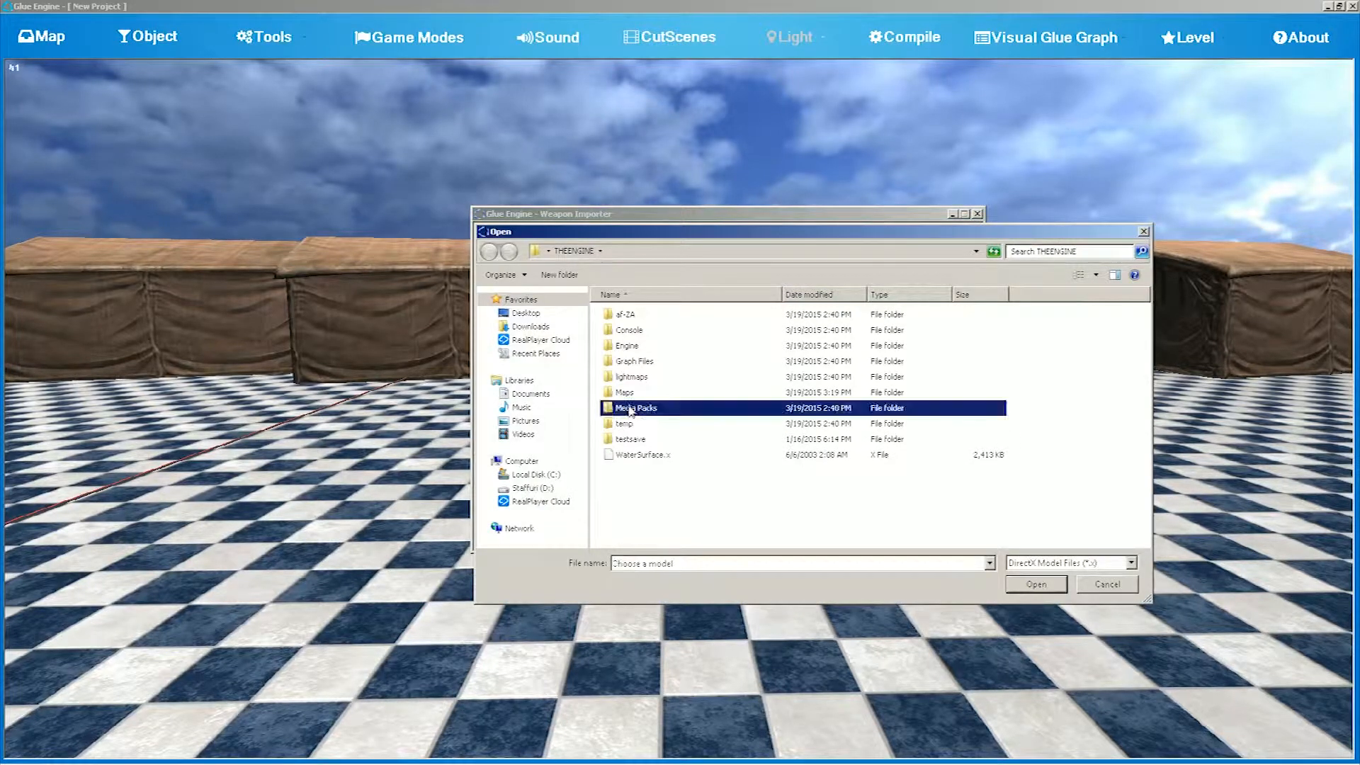
double_click(627, 376)
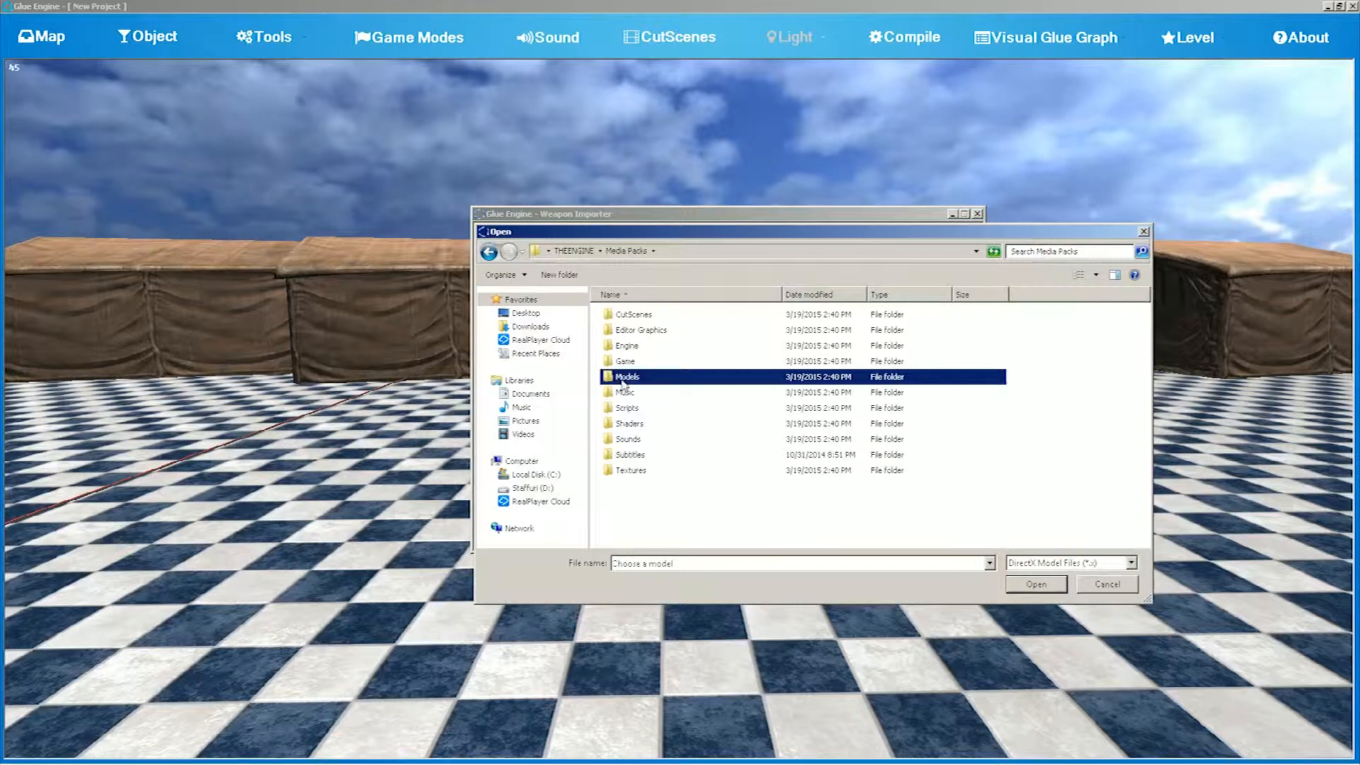
double_click(634, 347)
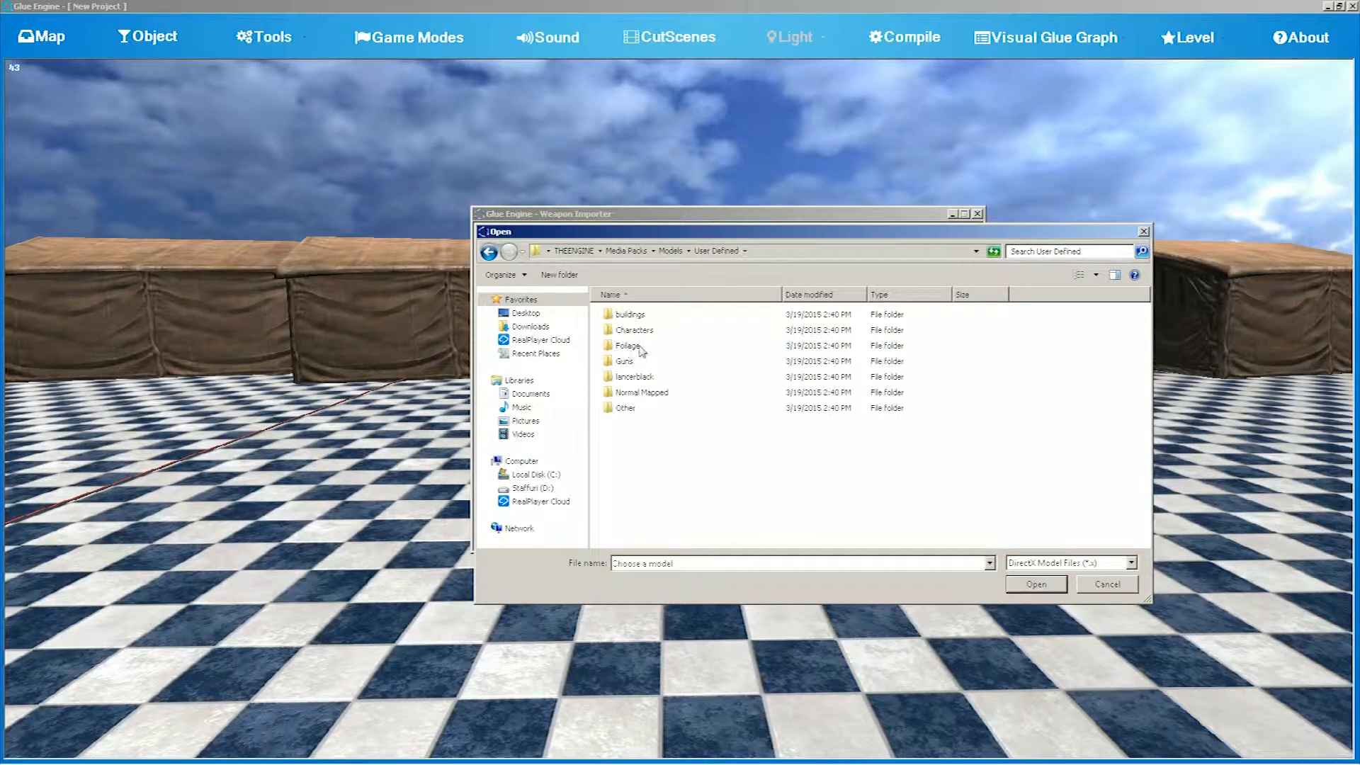
double_click(627, 360)
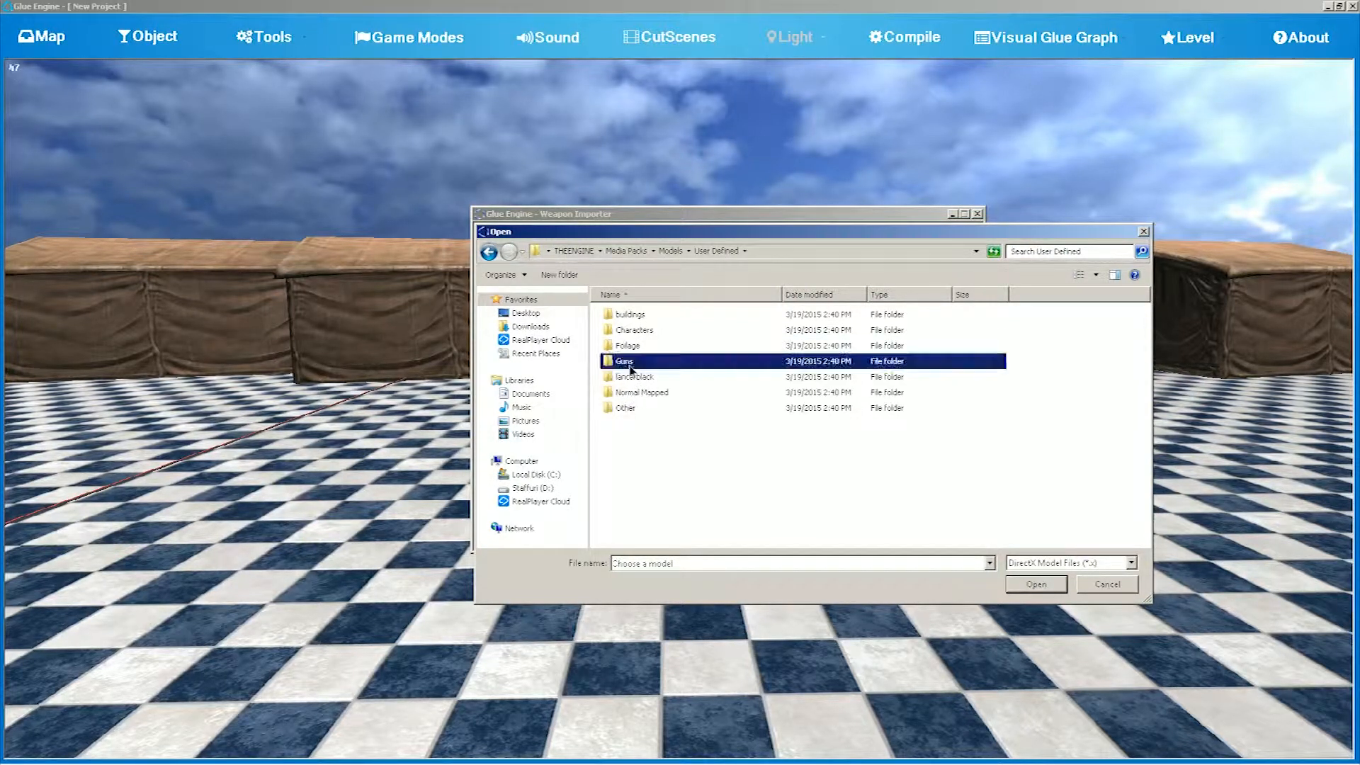
double_click(637, 315)
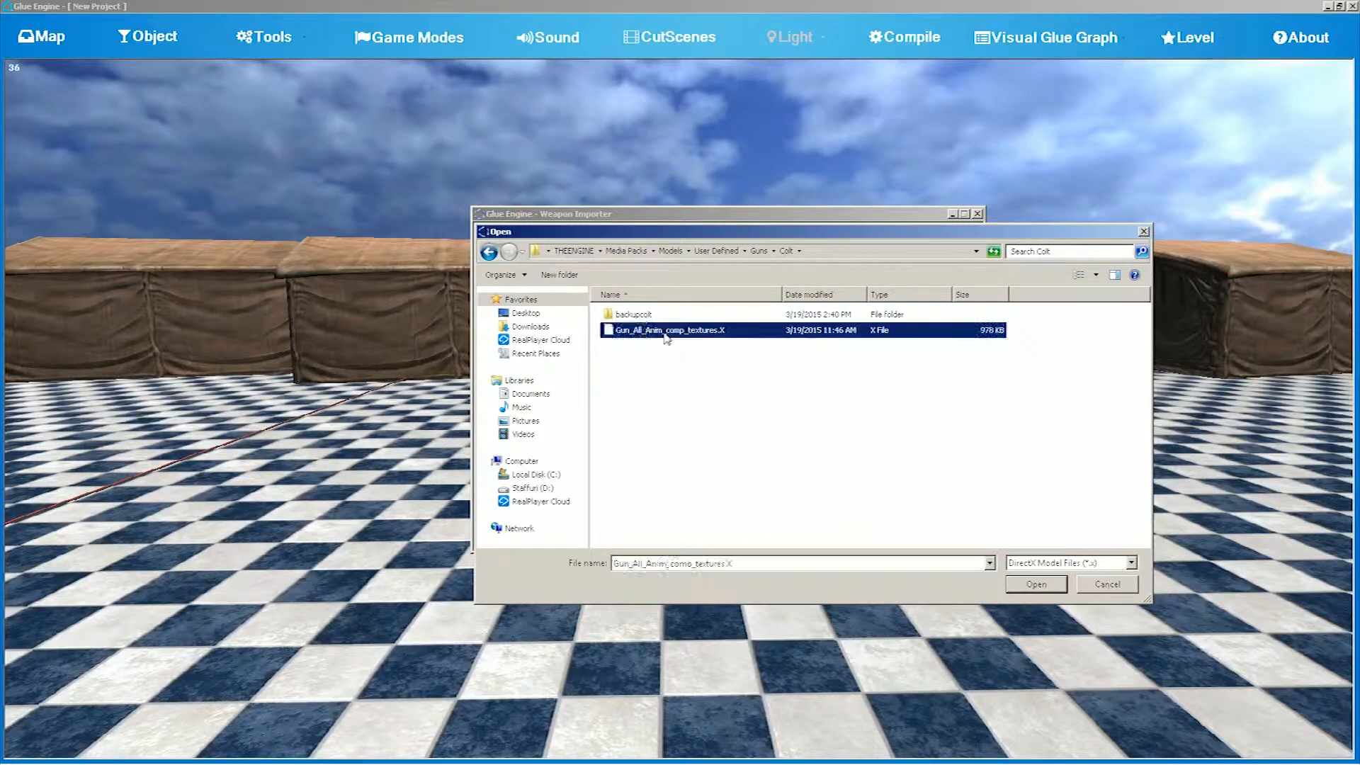
double_click(665, 332)
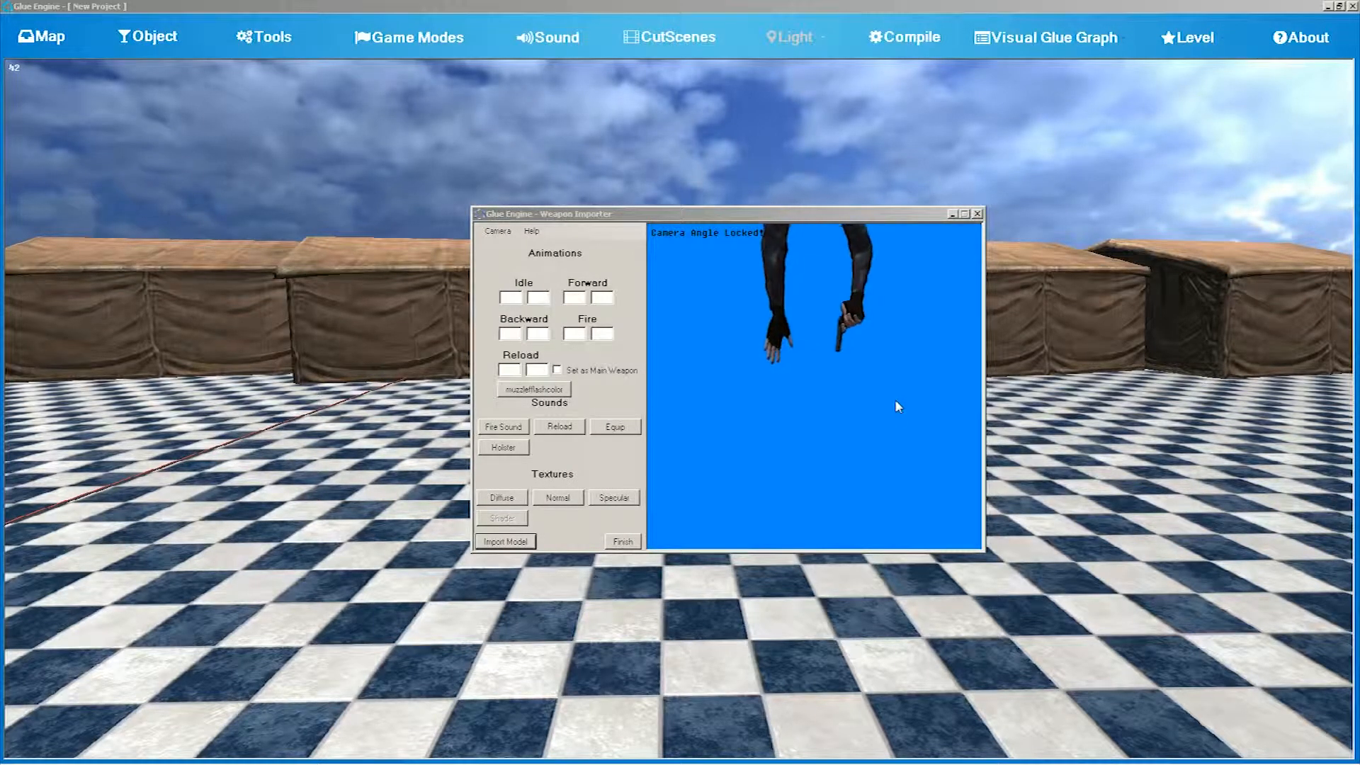
- Reposition the Weapon Importer window and set the weapon's muzzle flash color to orange
click(552, 214)
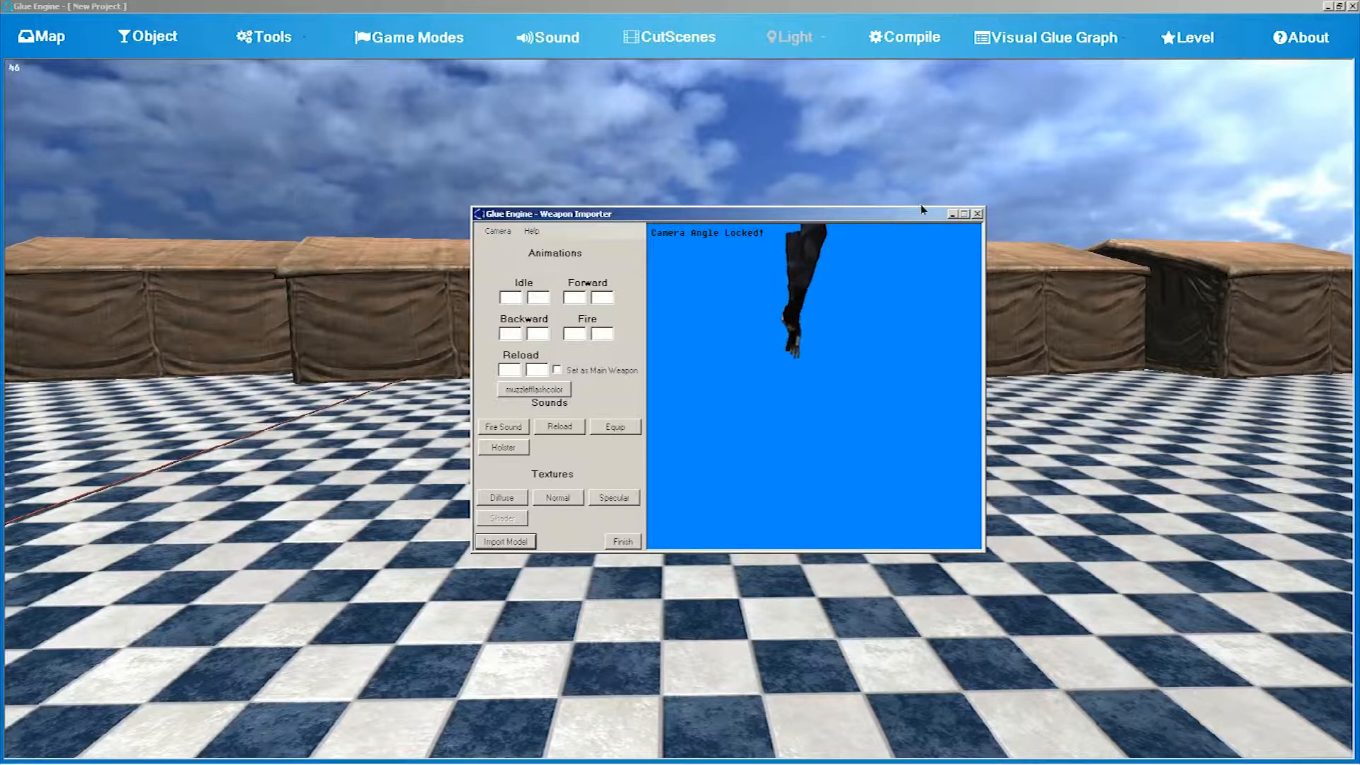
drag(918, 211, 939, 201)
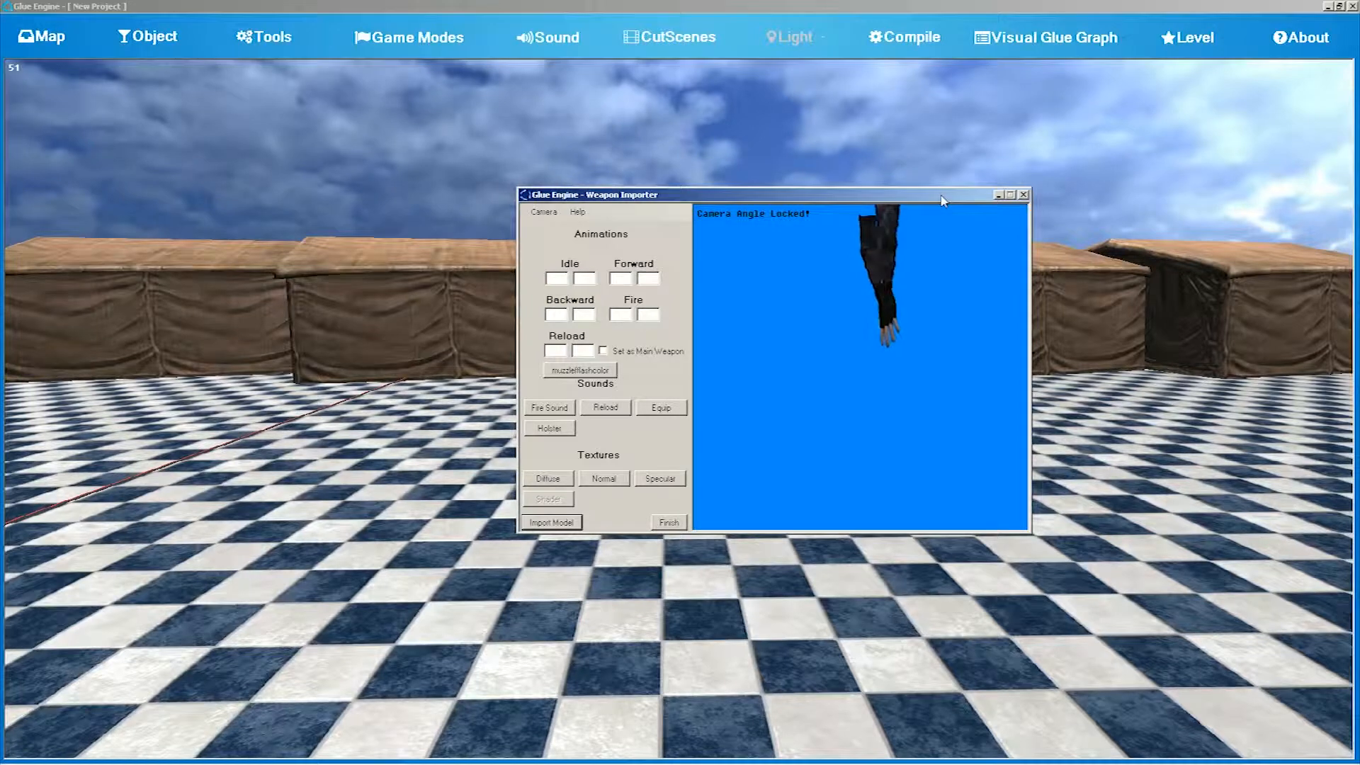
drag(942, 201, 956, 188)
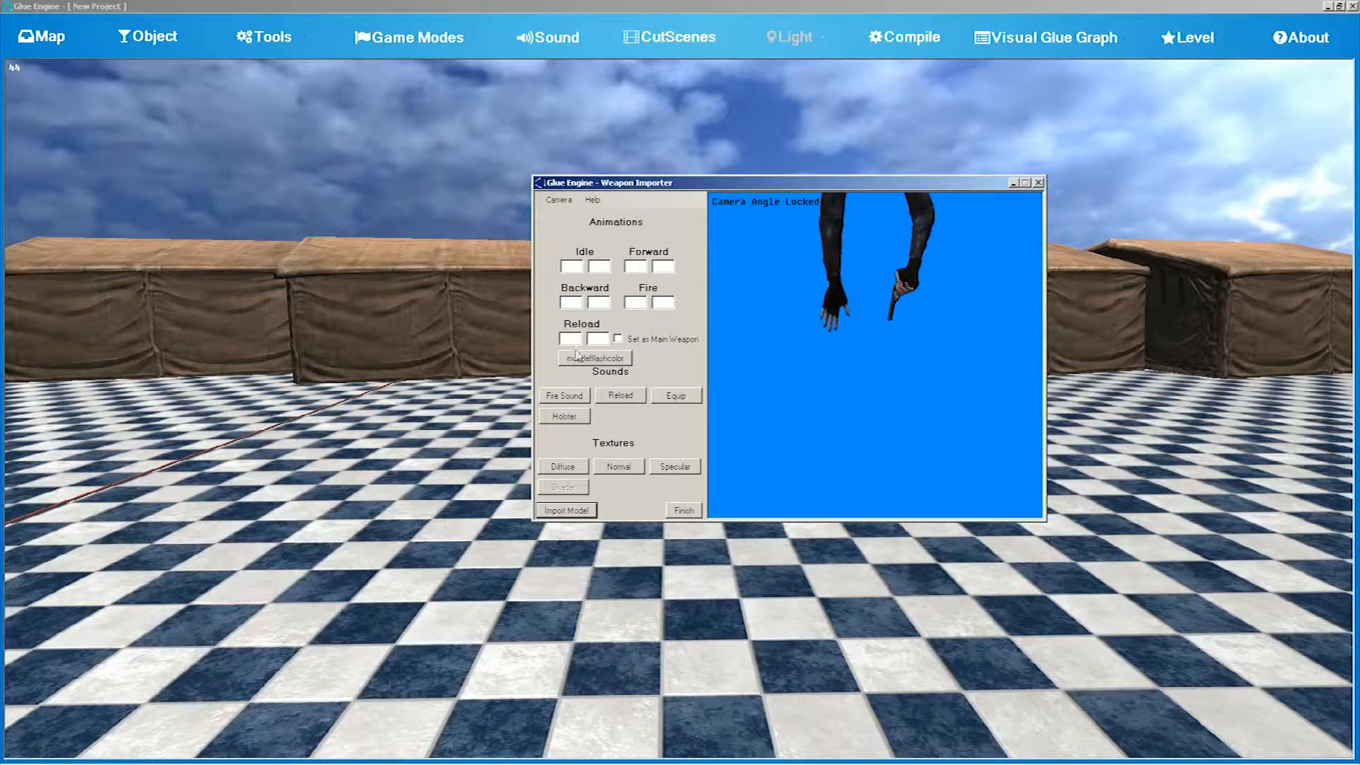
click(615, 359)
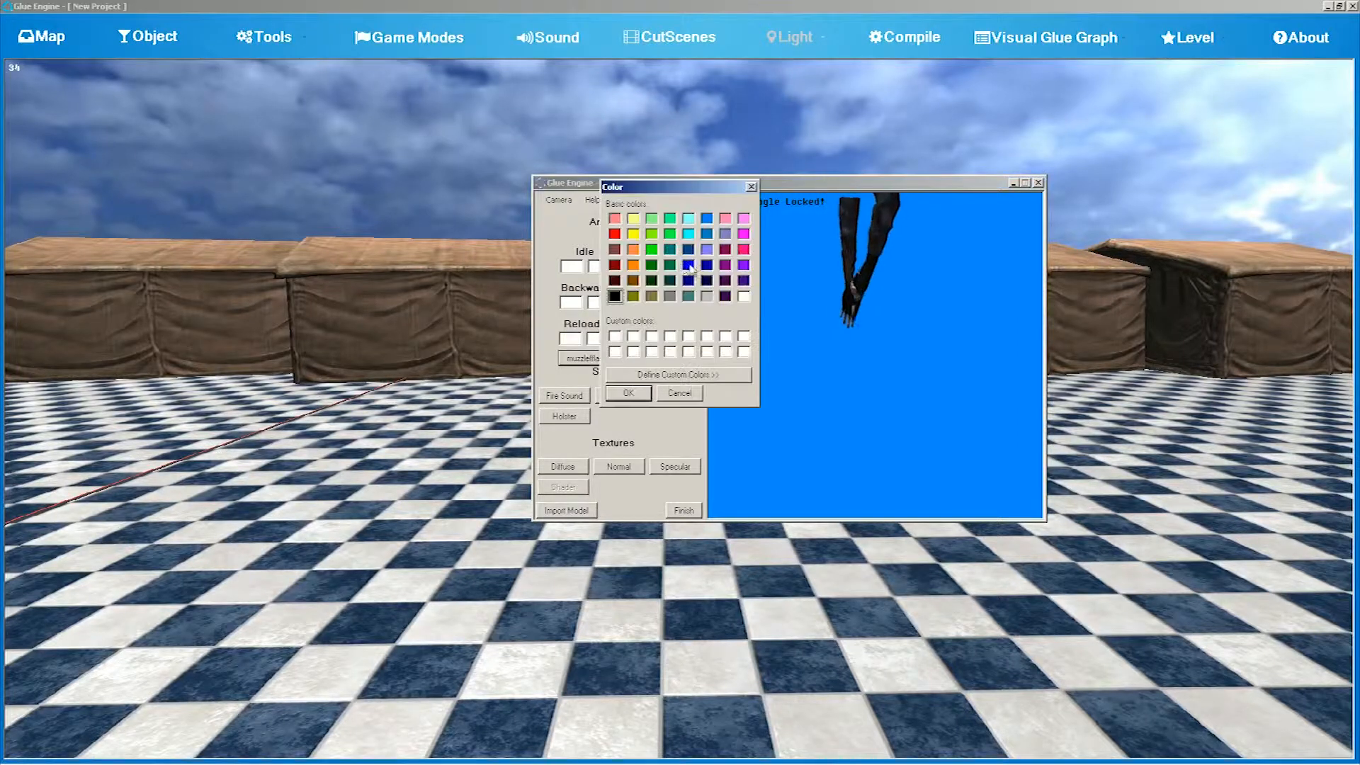
click(634, 248)
click(628, 393)
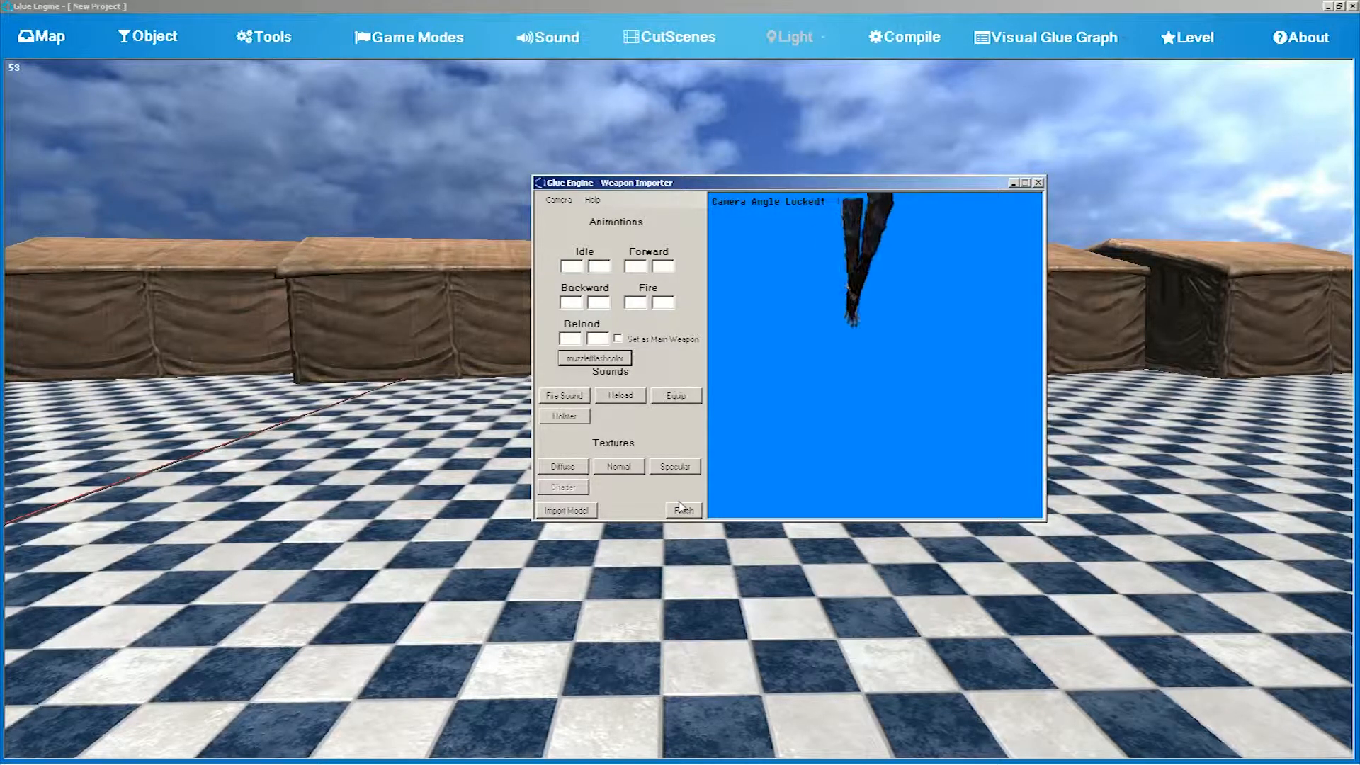
click(765, 431)
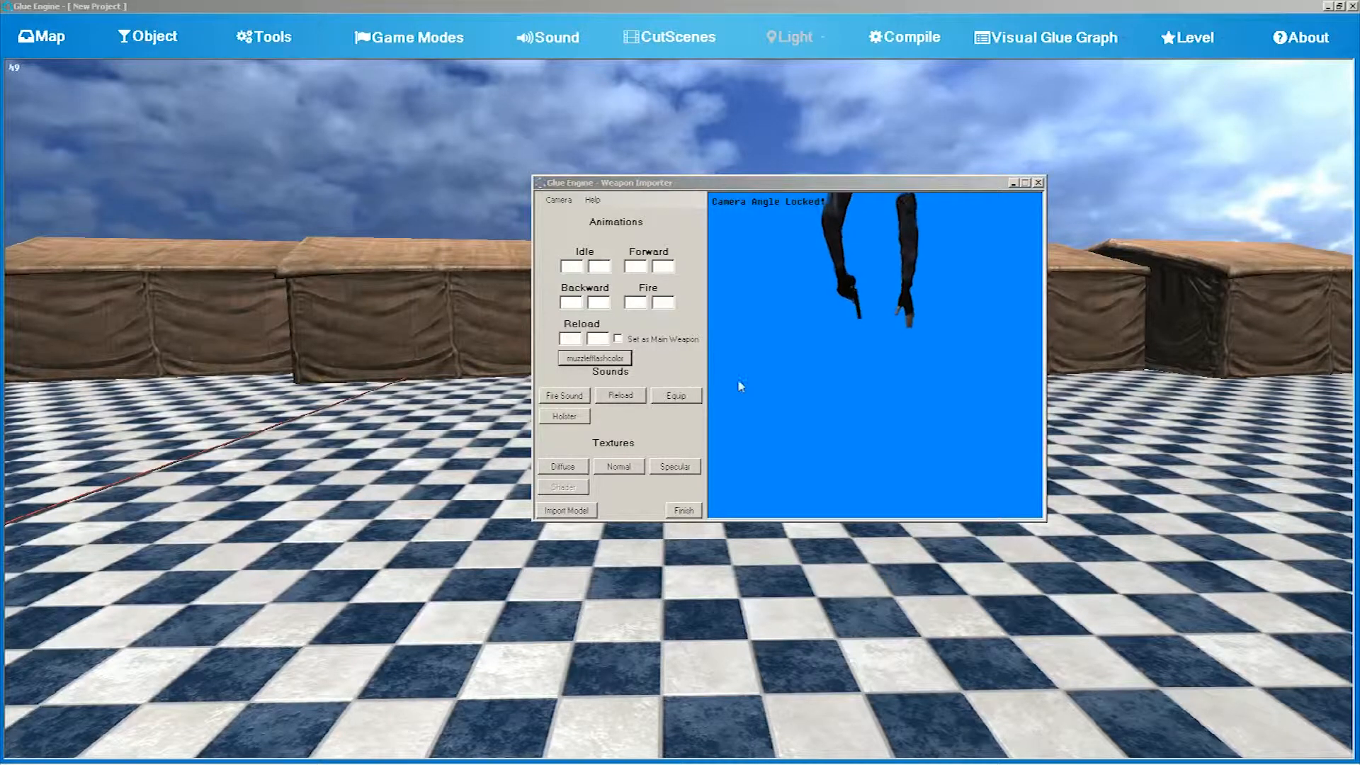
- Unlock the weapon preview camera with Free View and cycle through the open windows back to the Weapon Importer
click(559, 200)
click(574, 216)
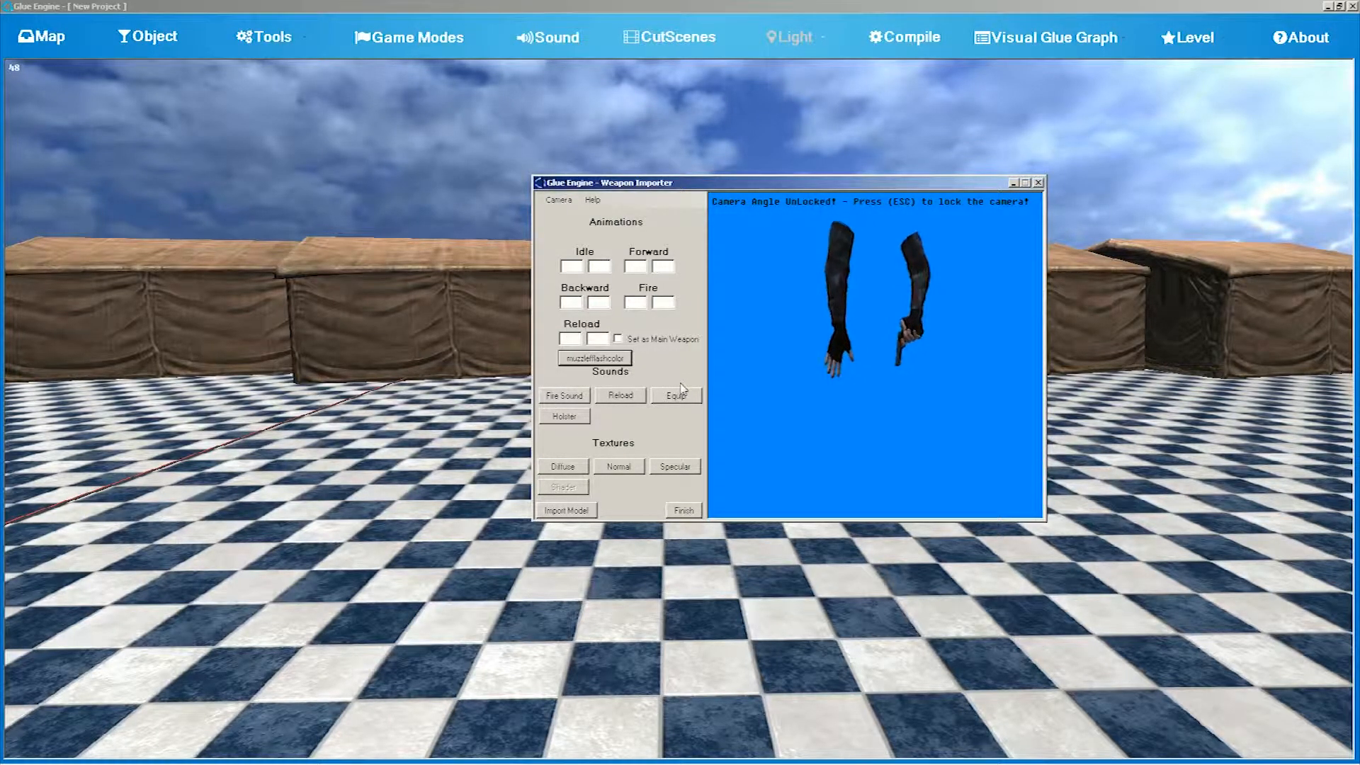
key(alt+Tab)
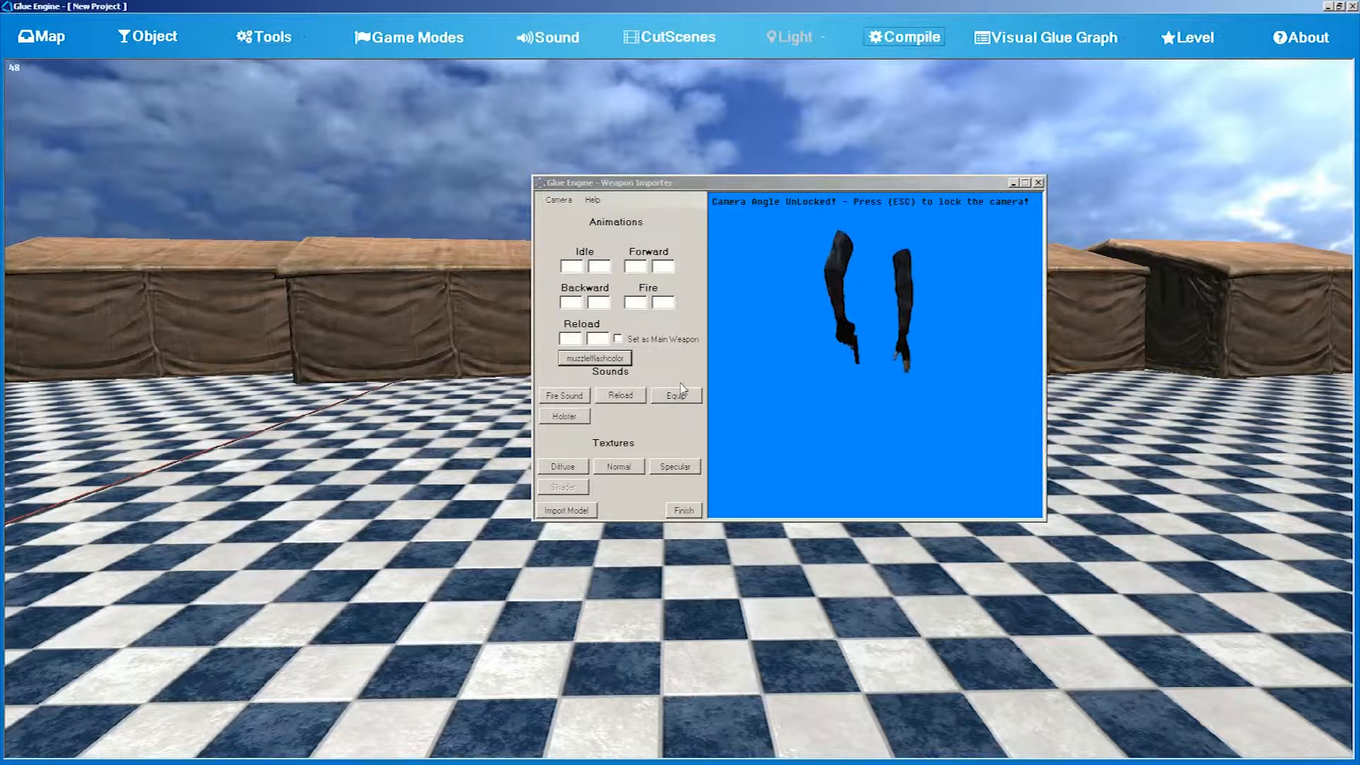
key(alt+Tab)
key(alt+Tab)
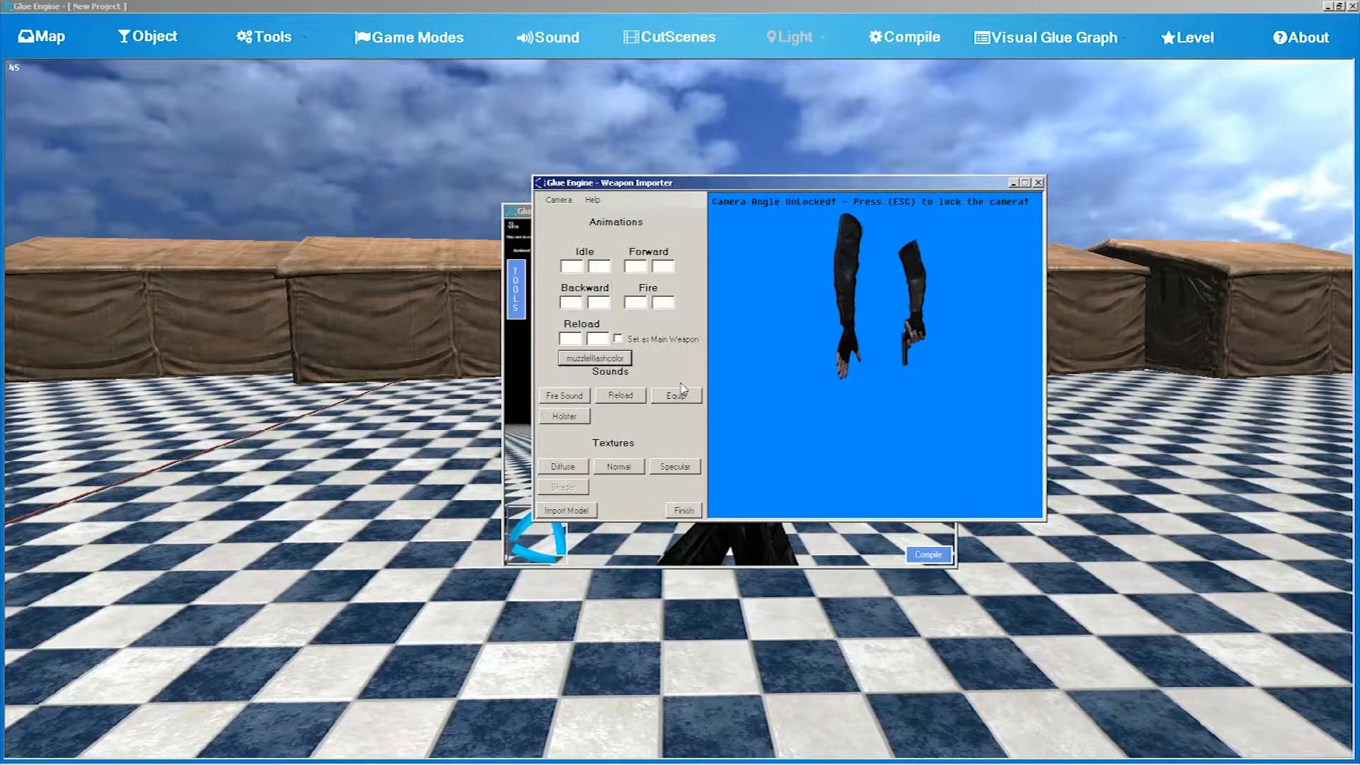
- Cycle through the open windows, dismiss the Weapon Importer, and minimize the Sprite Importer to clear the level view
key(alt+Tab)
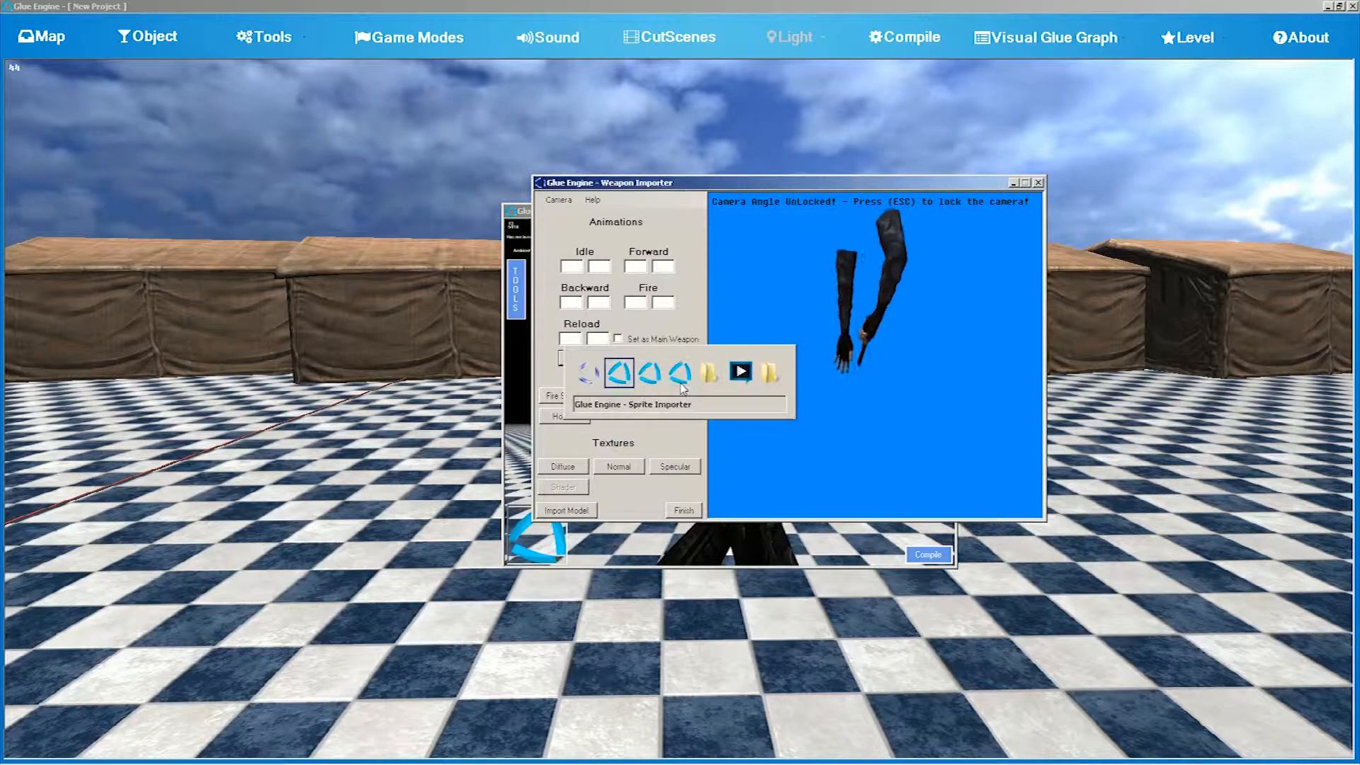
key(alt+Tab)
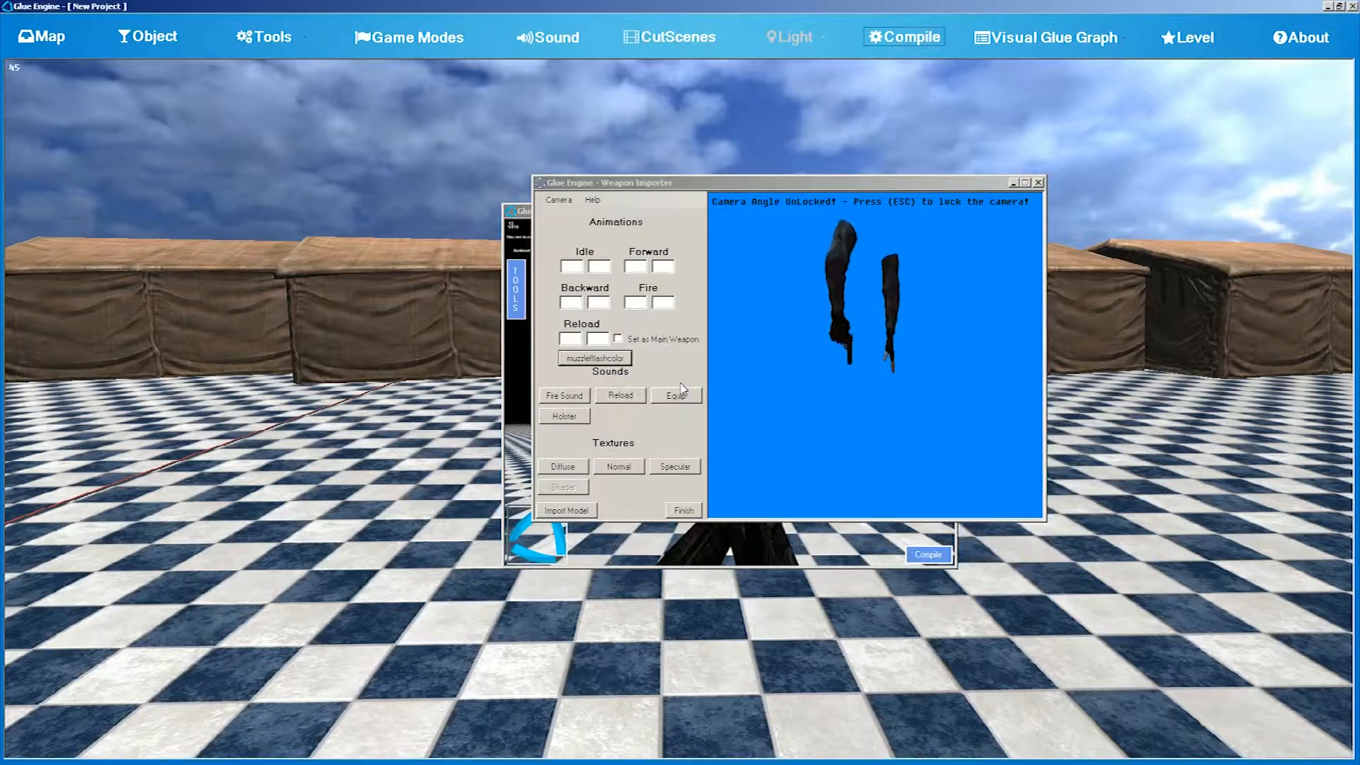
key(alt+Tab)
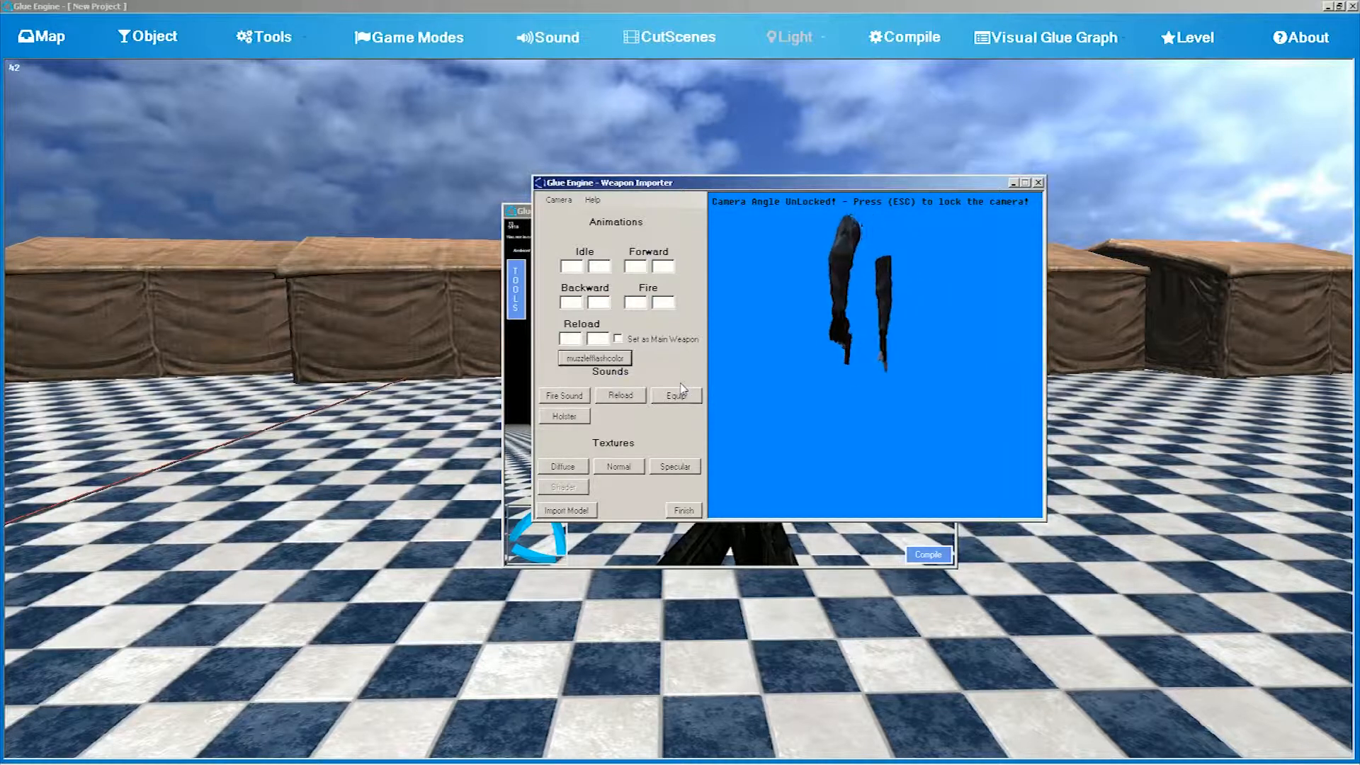
key(alt+Tab)
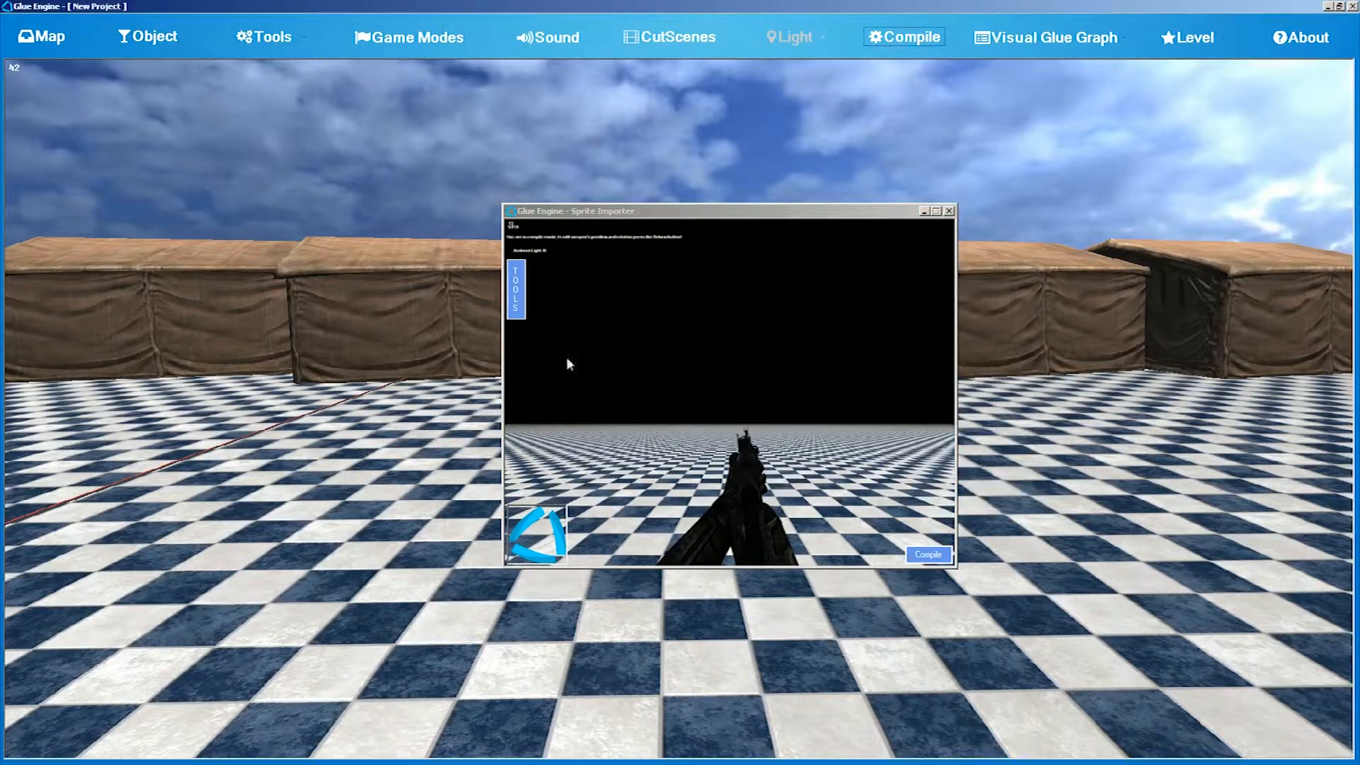
click(705, 394)
click(924, 211)
- Run the level in play mode and walk toward and back from a tent with the pistol in hand
right_drag(921, 234, 680, 384)
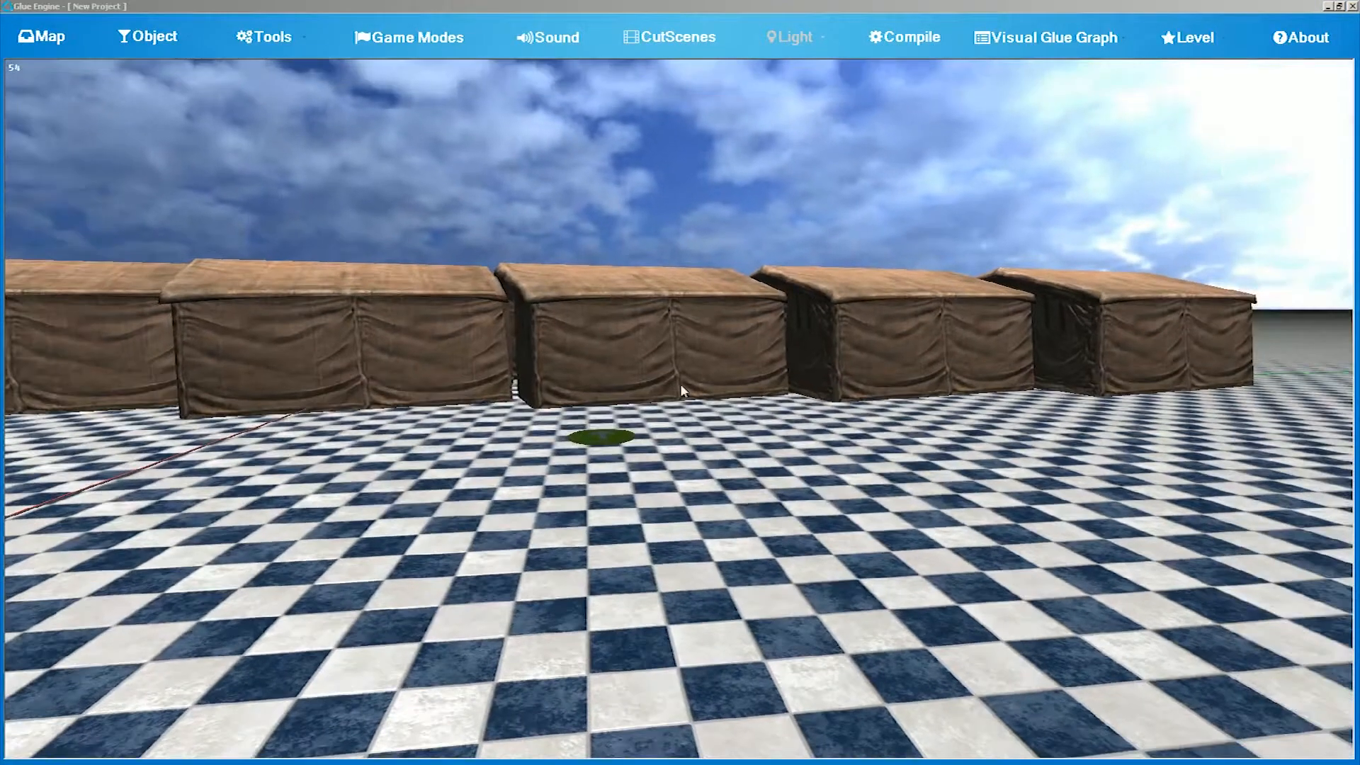
scroll(694, 375, up, 3)
click(710, 367)
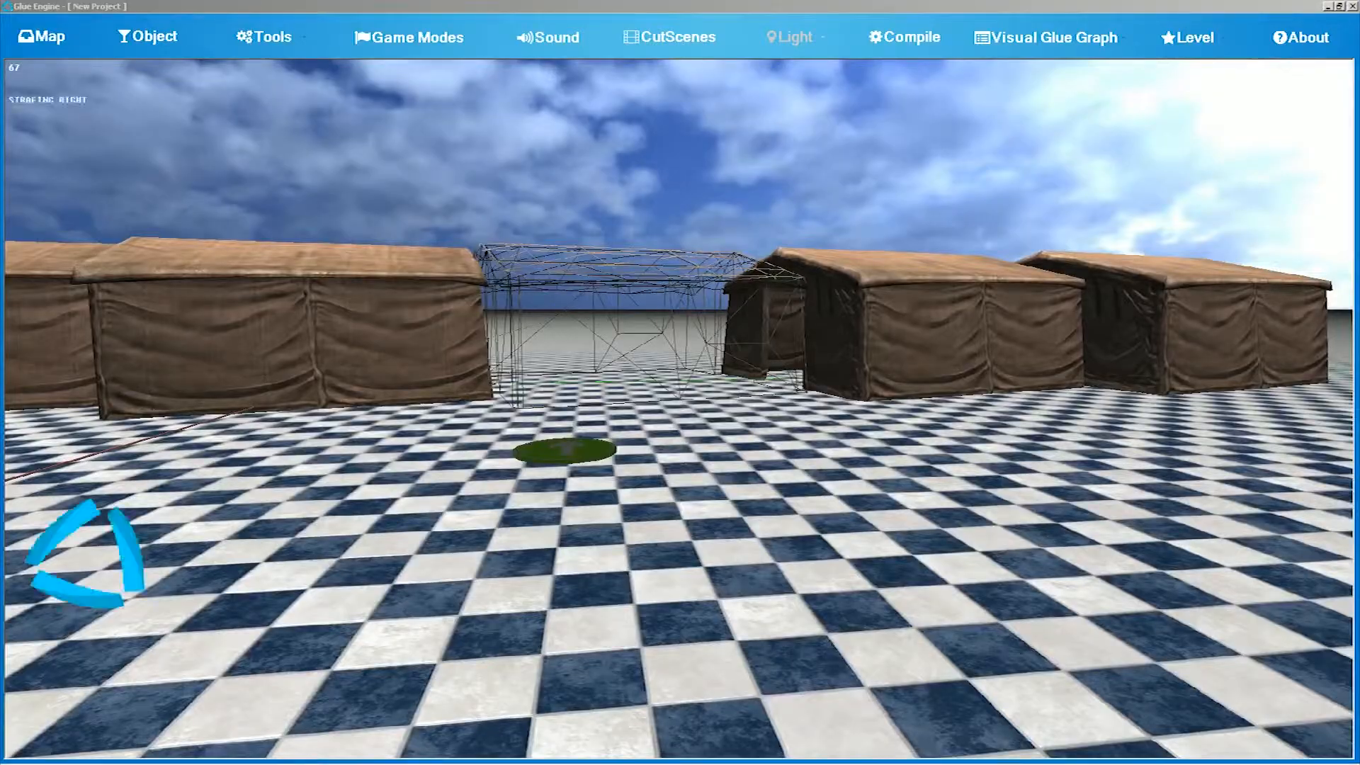
key(F5)
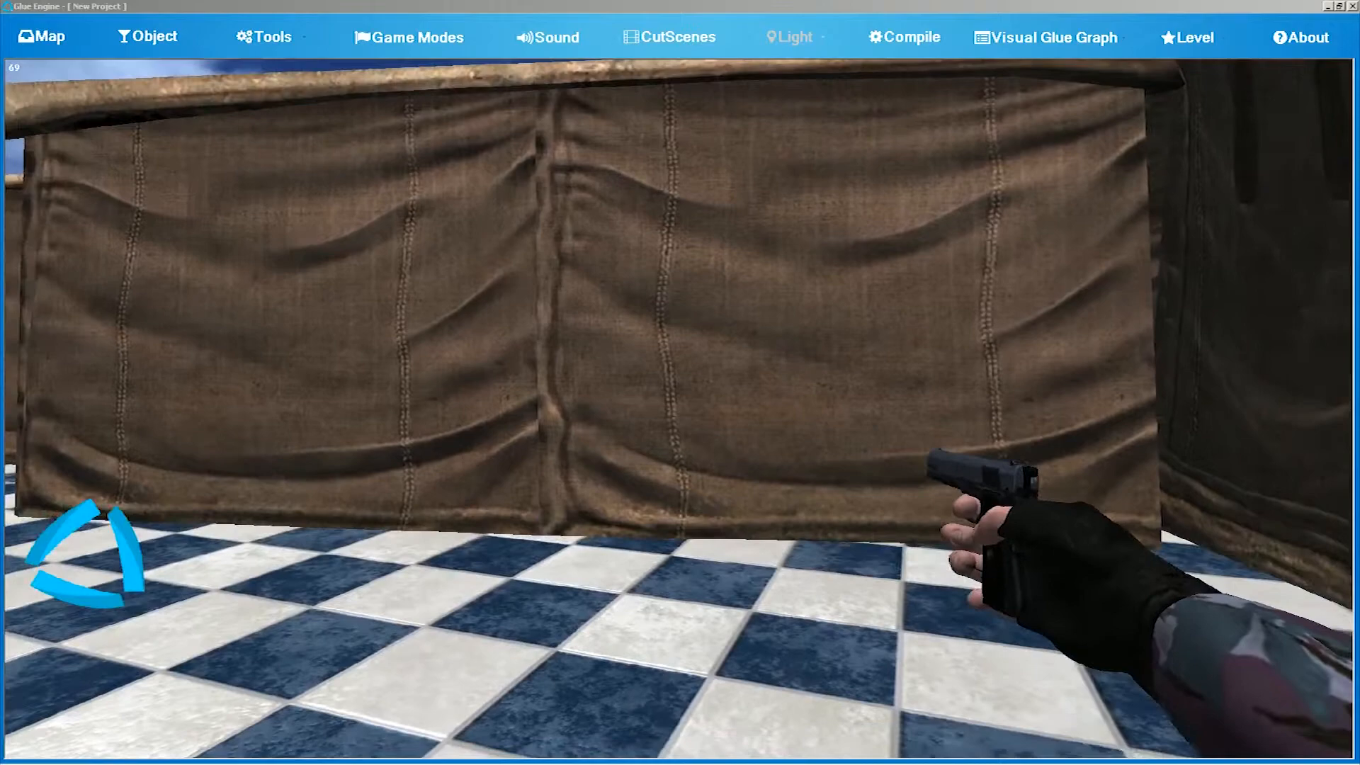
key(w)
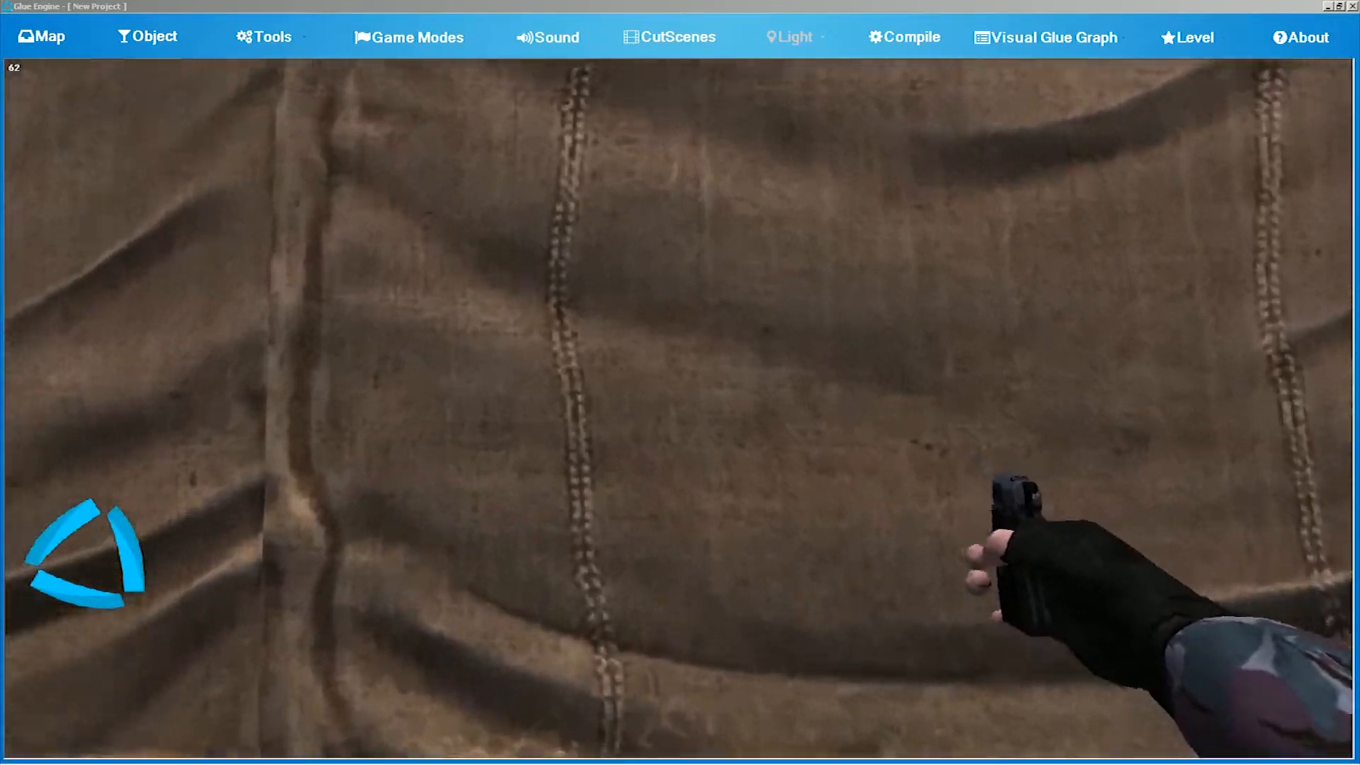
key(s)
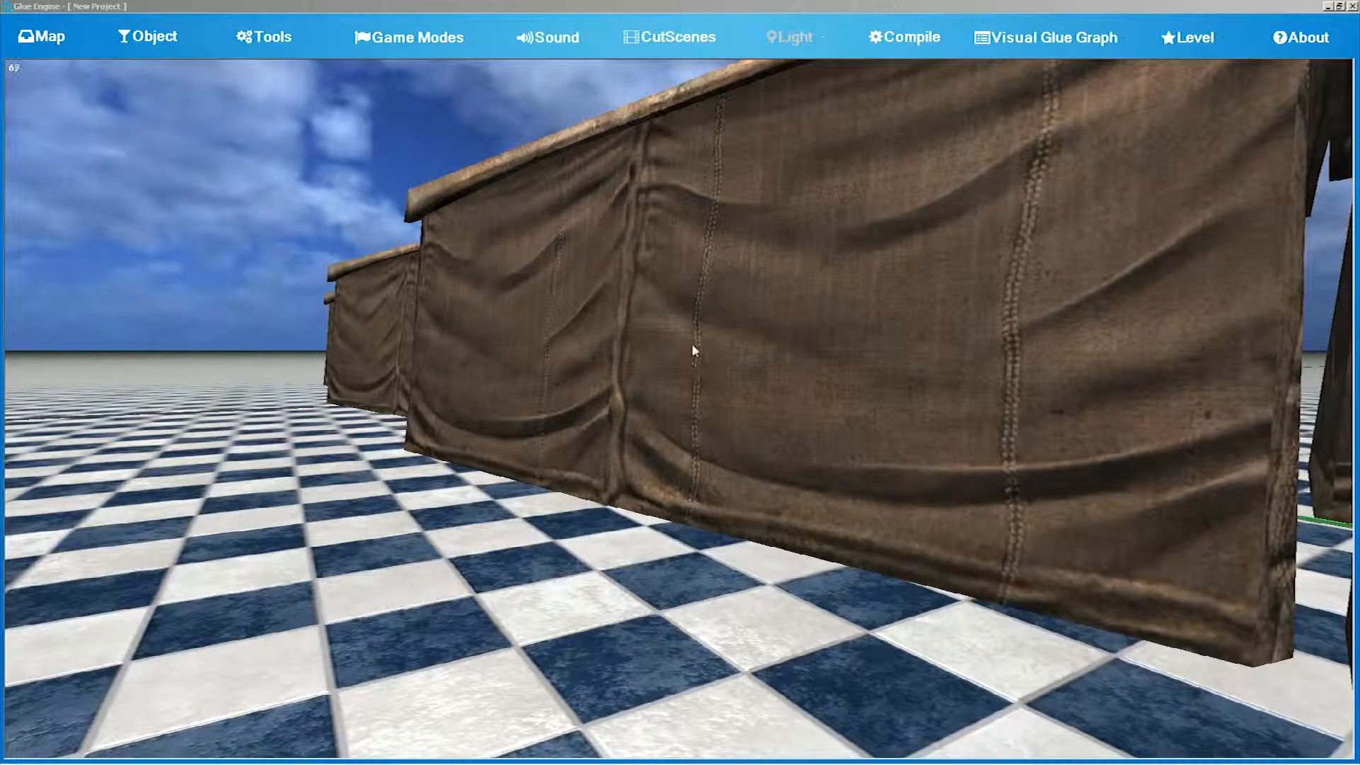
- Examine the row of tents up close and from a distance in the editor view
right_drag(700, 345, 1091, 345)
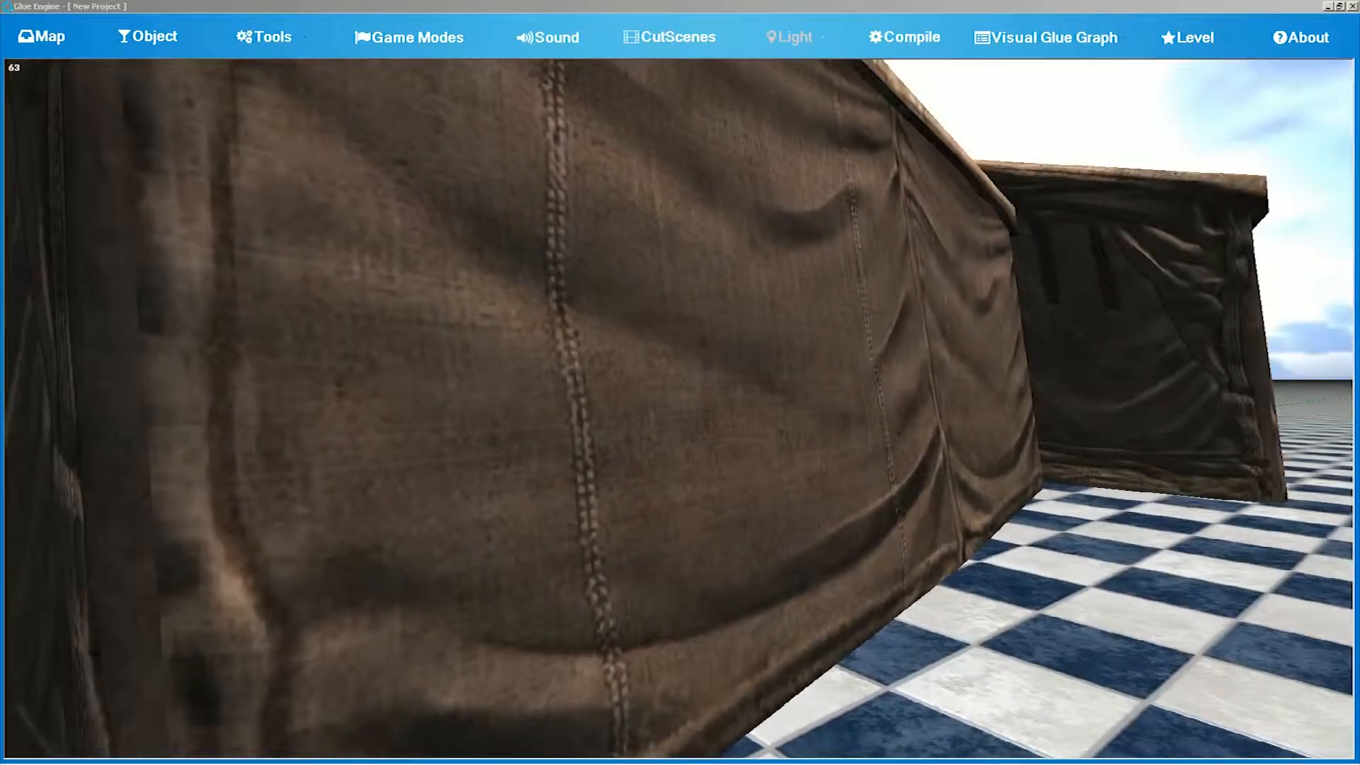
right_drag(700, 345, 552, 397)
key(s)
key(s)
right_drag(699, 345, 524, 379)
key(w)
key(s)
key(d)
key(w)
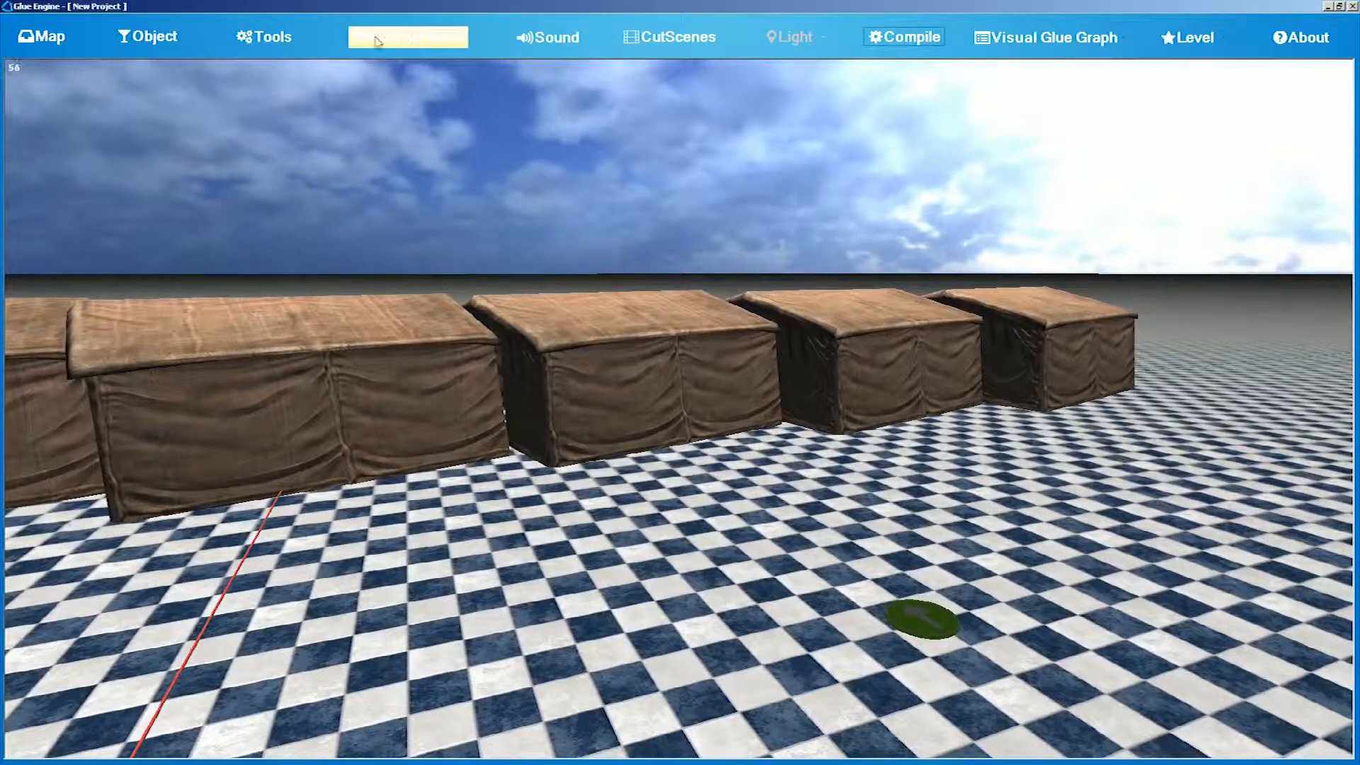
- Open the Character Importer and load germanzombie1.X from Media Packs, Models, User Defined, Characters
click(304, 41)
mouse_move(312, 60)
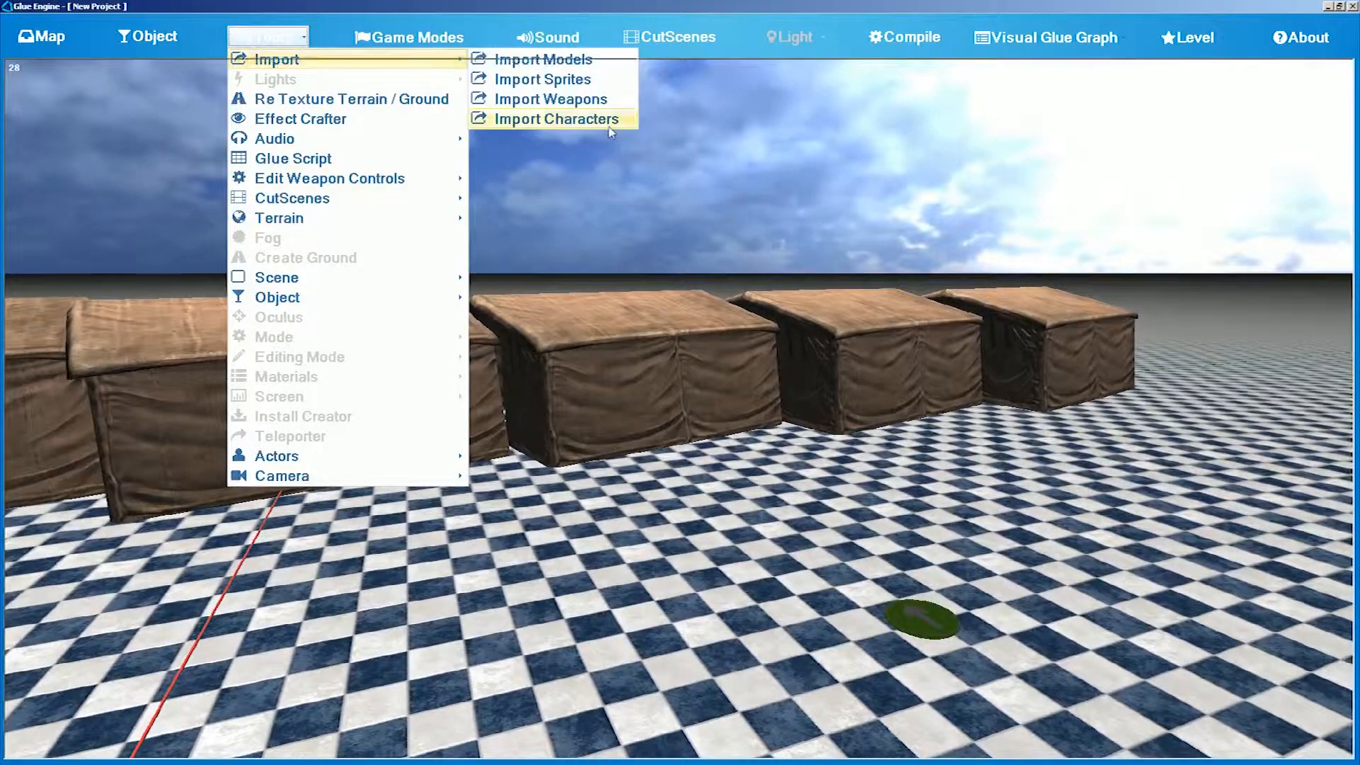
click(611, 122)
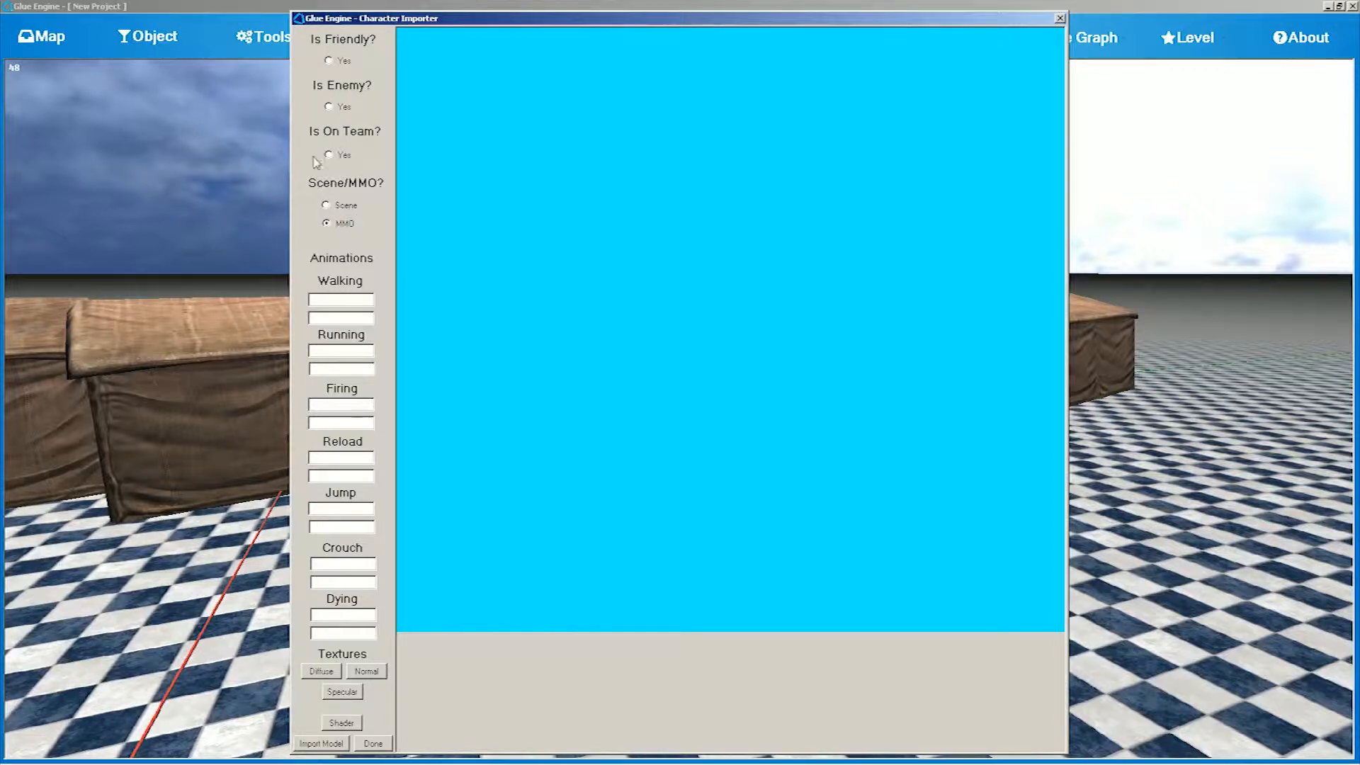
click(301, 744)
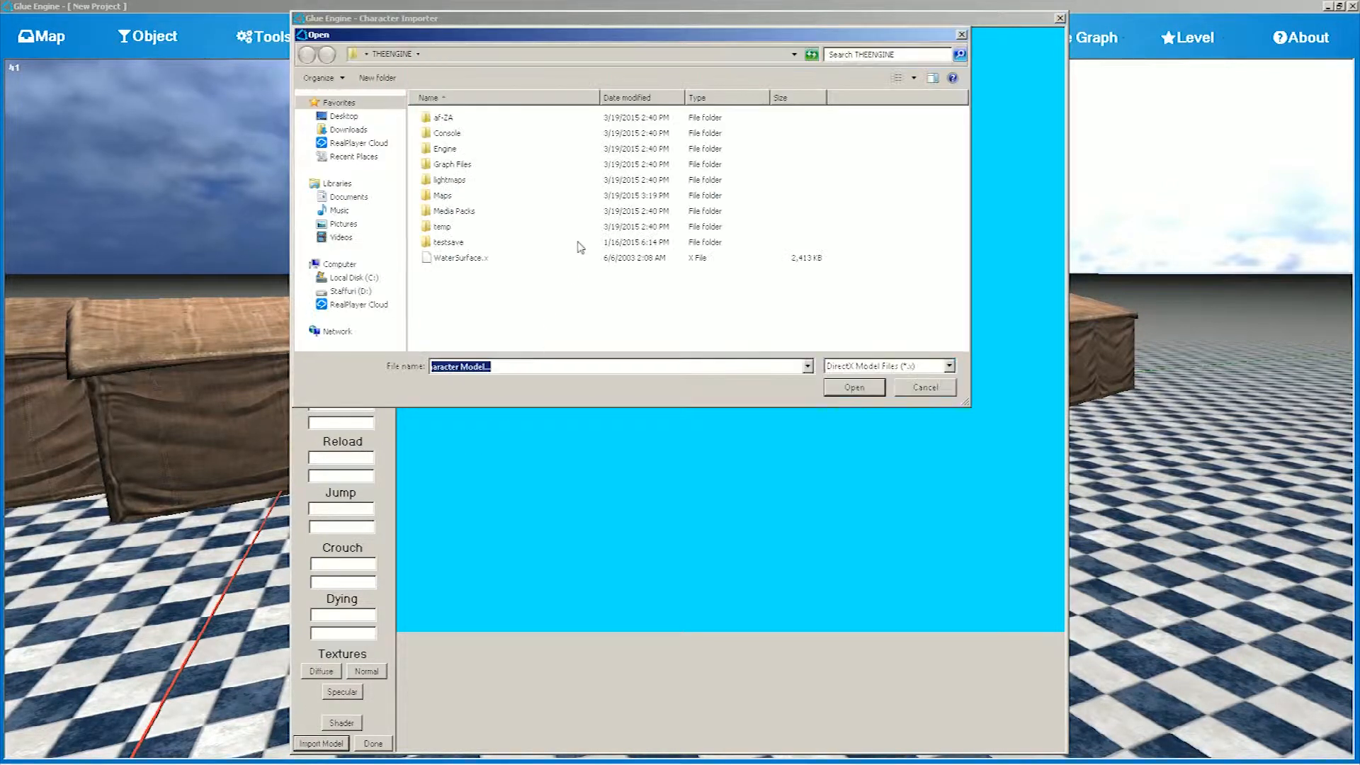
double_click(457, 211)
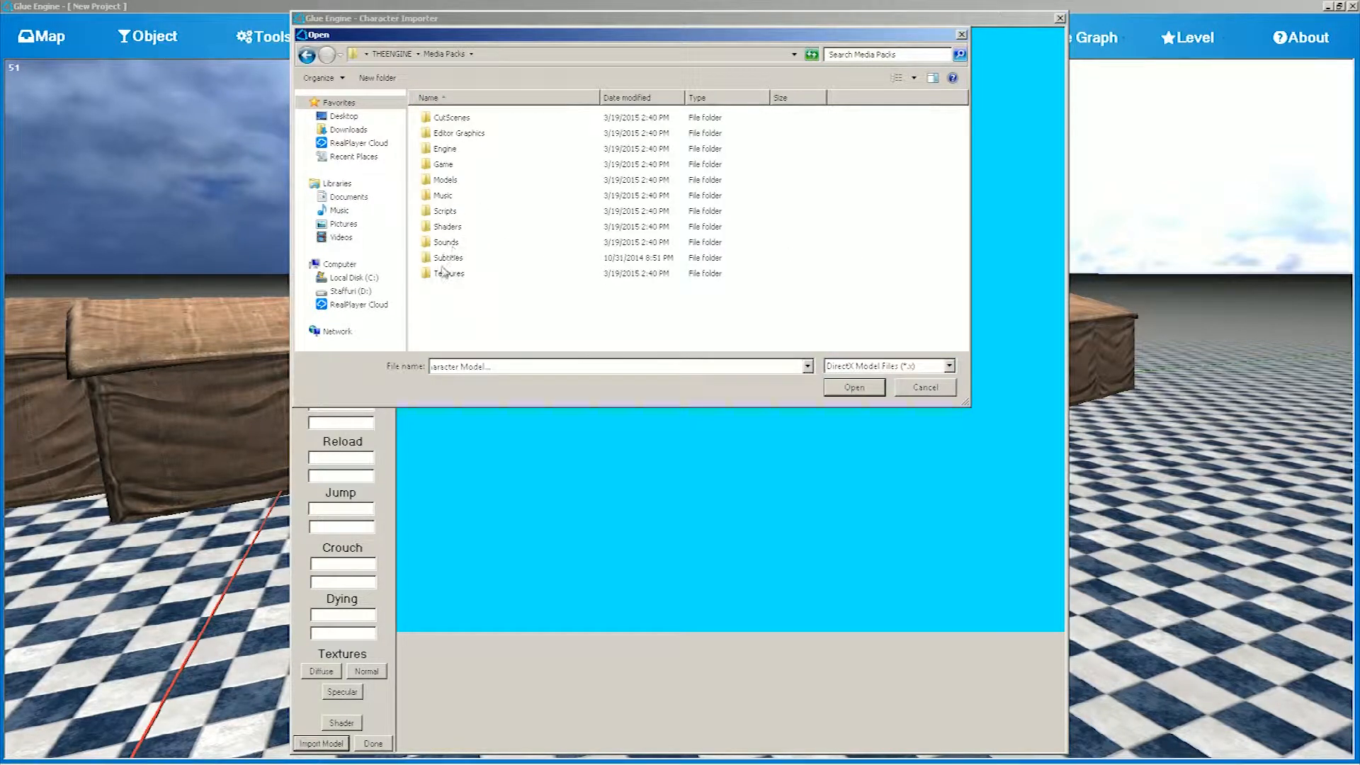
double_click(462, 180)
double_click(468, 150)
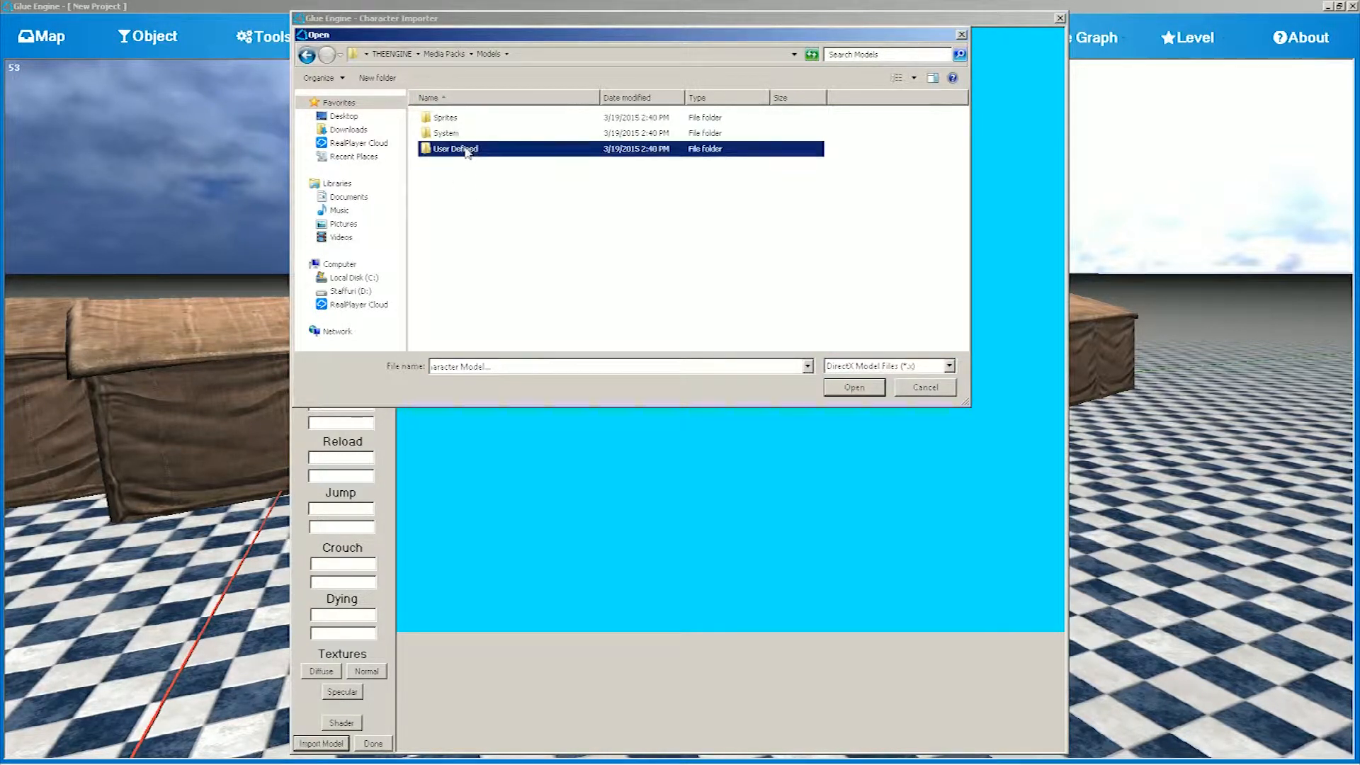
double_click(461, 135)
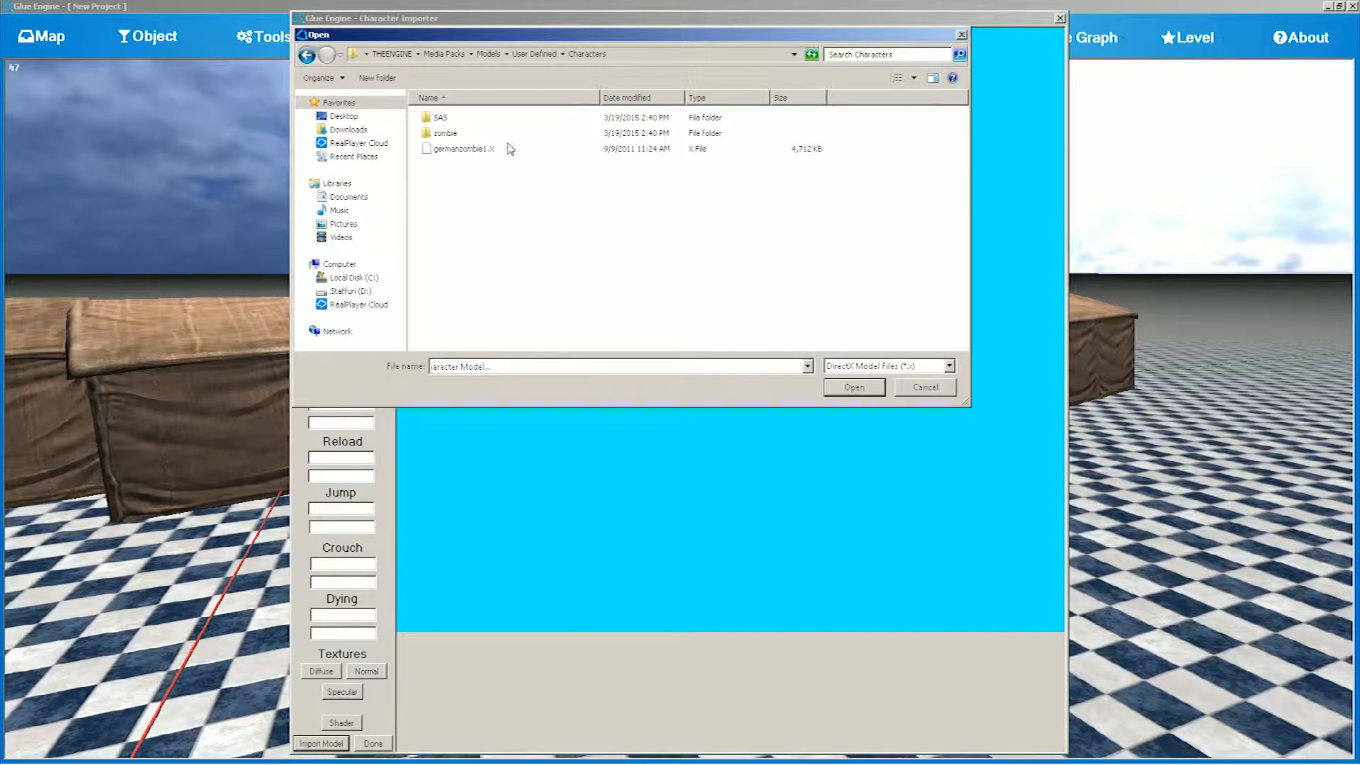
double_click(461, 151)
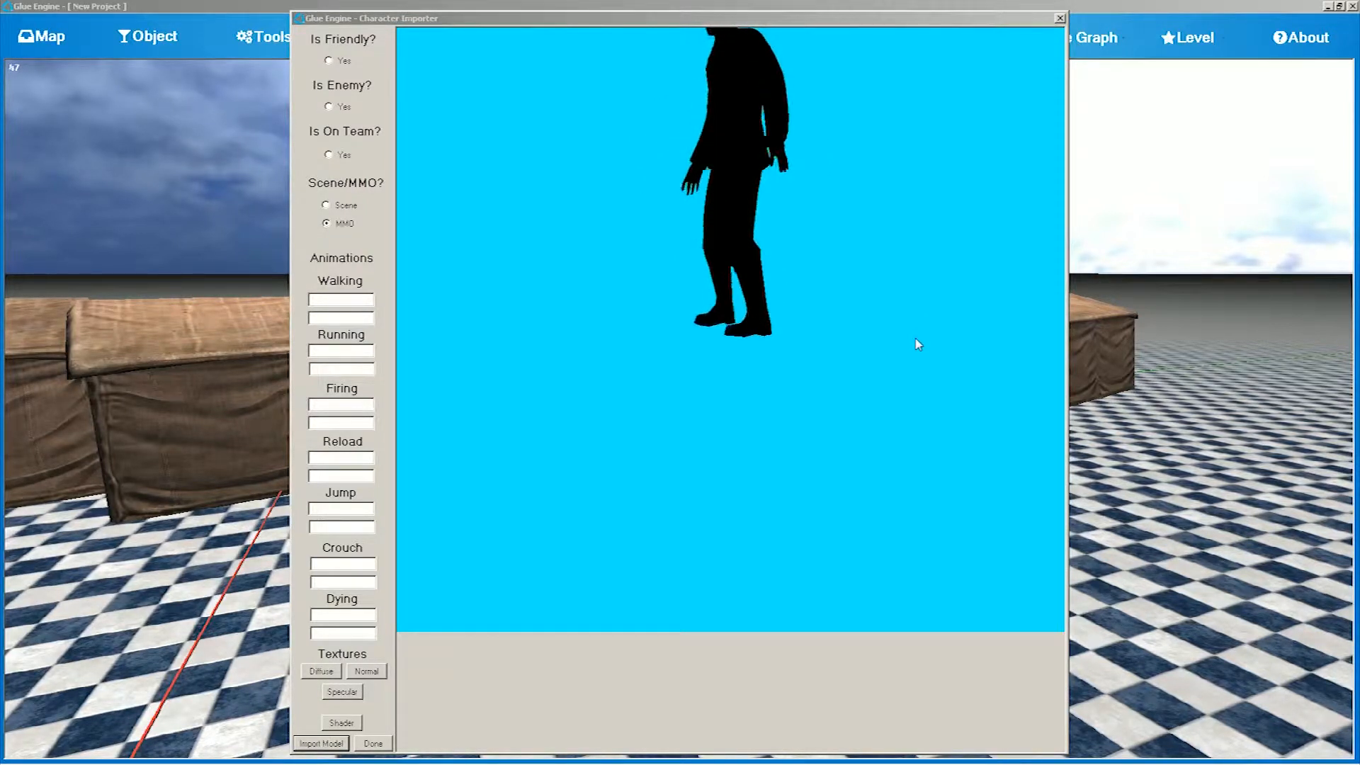
- Load the character model mobzombie1.X from the zombie folder into the Character Importer
click(990, 26)
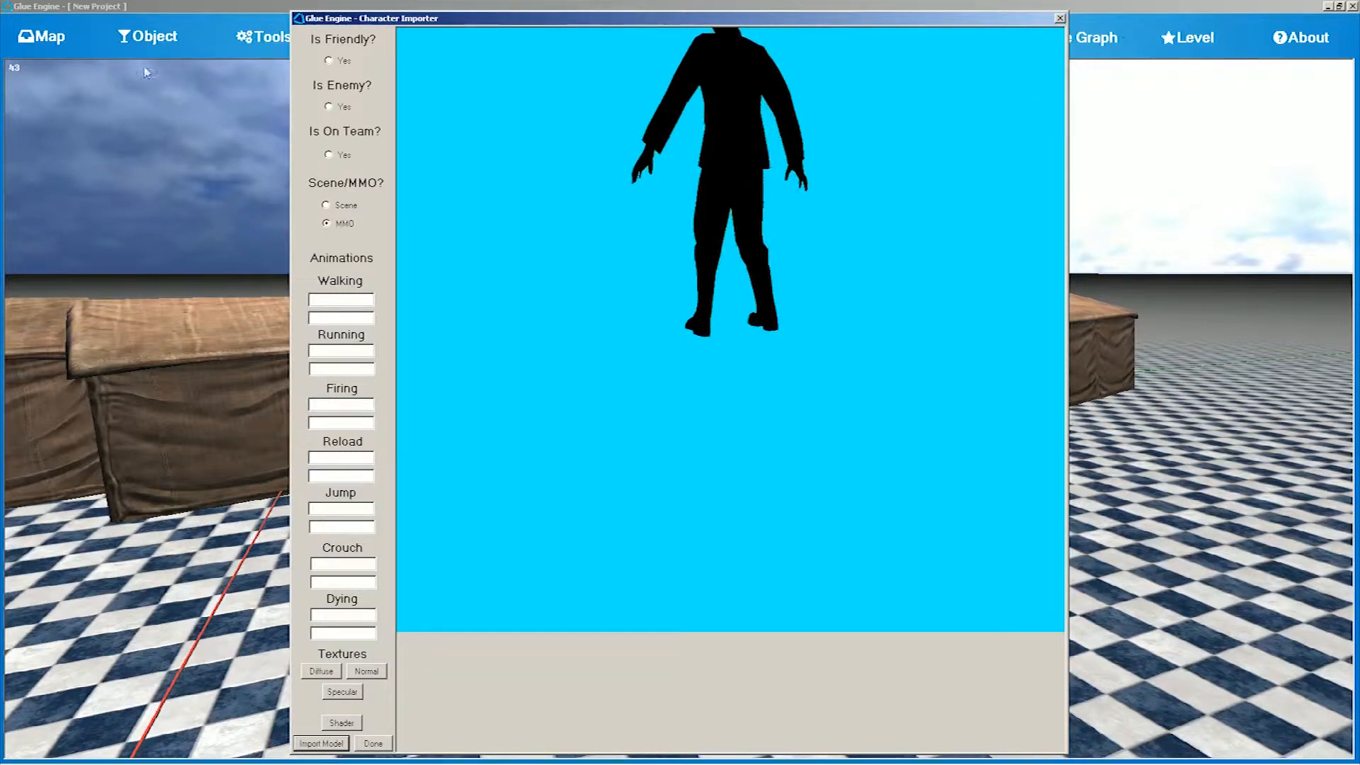
click(321, 743)
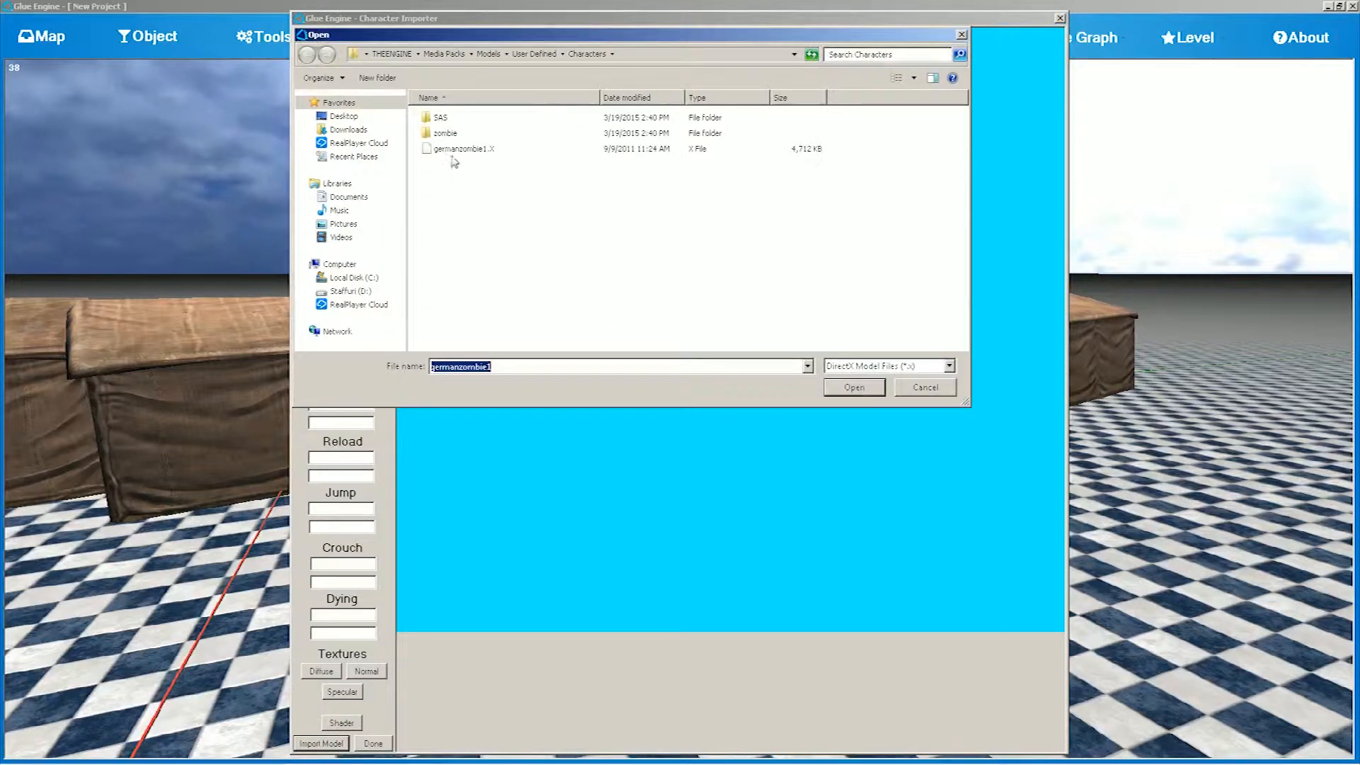
double_click(475, 133)
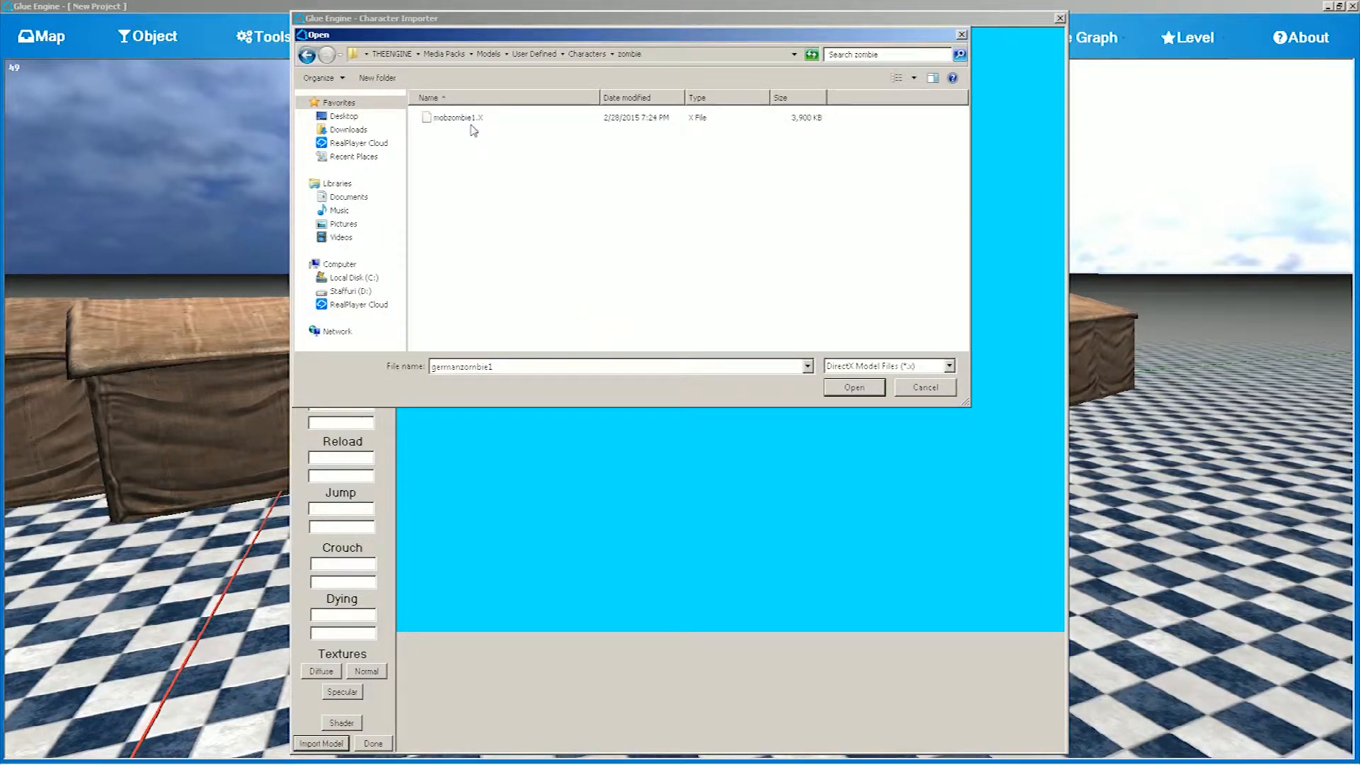
double_click(461, 117)
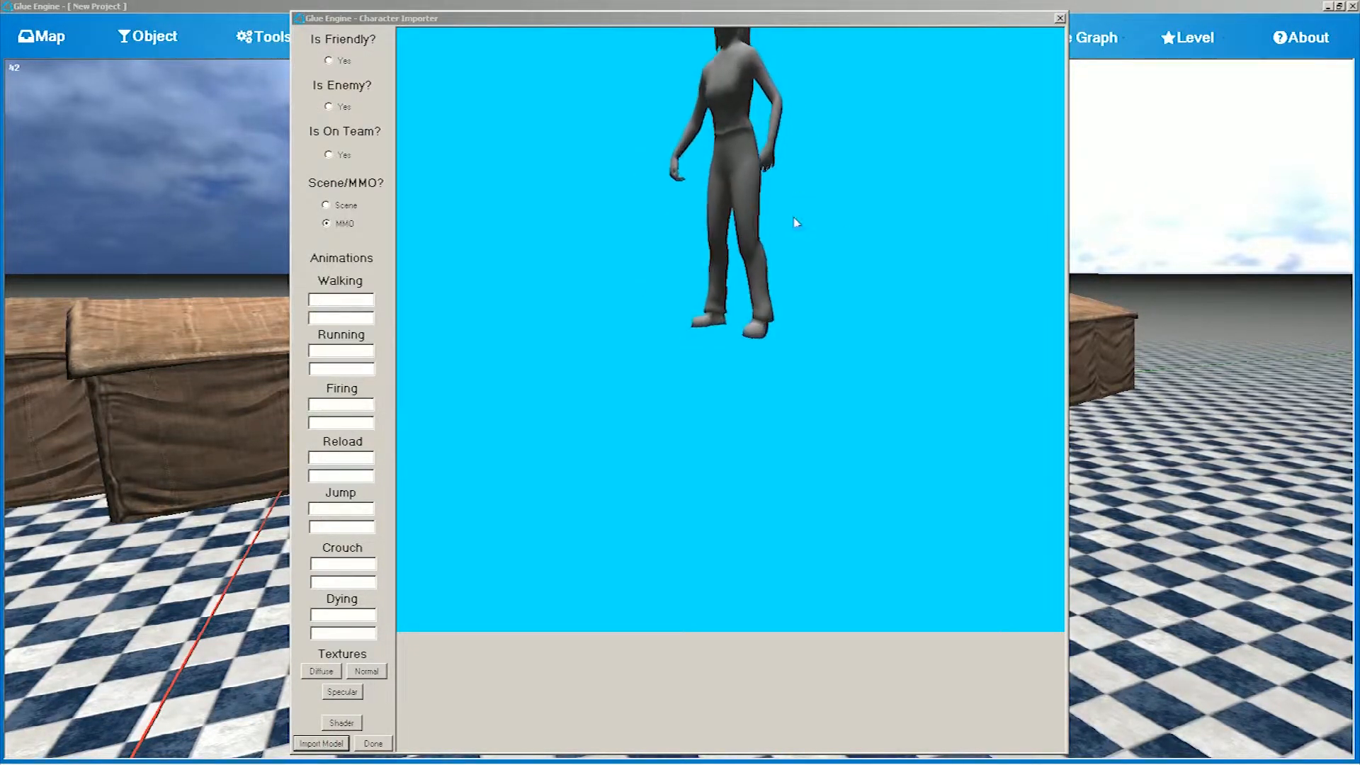
- Close the Character Importer and exit the play test to return to the level editor
click(1059, 17)
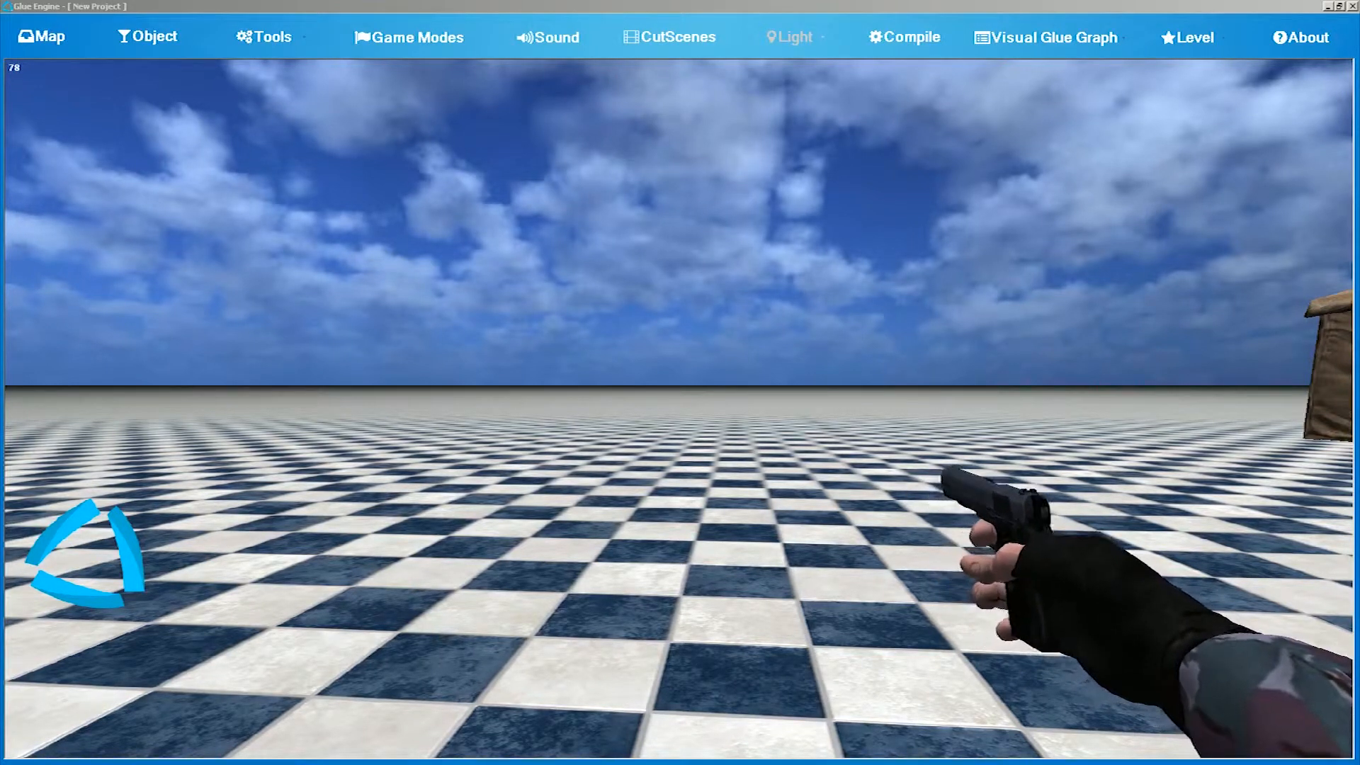
key(Escape)
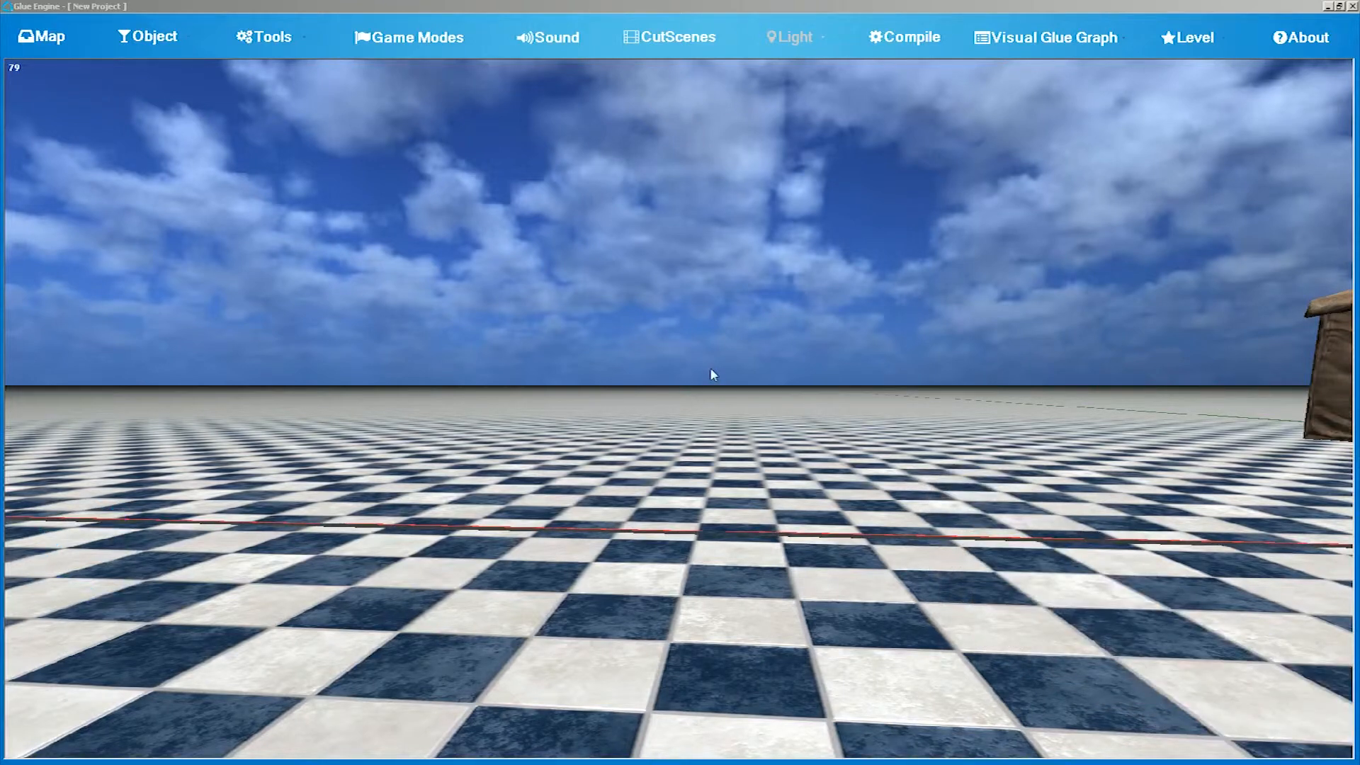